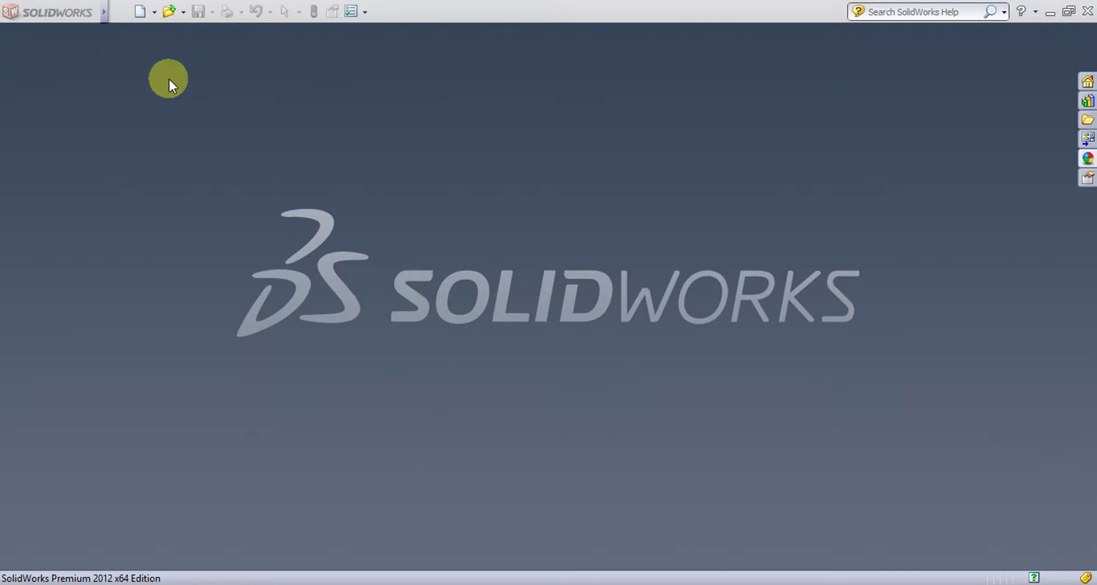
- Create a new blank SolidWorks part document (Part9)
left_click(141, 12)
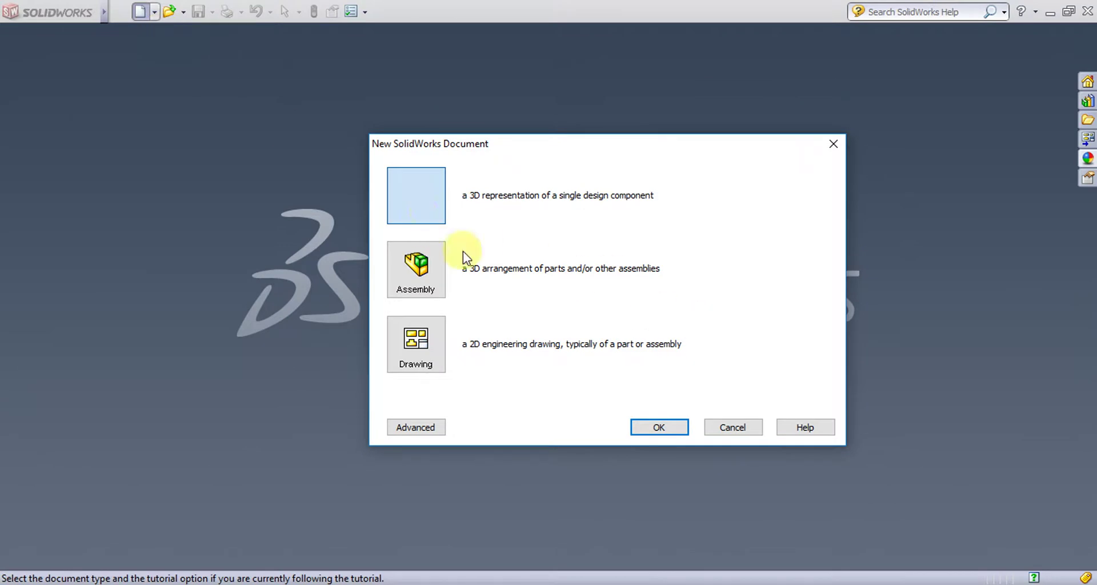
left_click(661, 427)
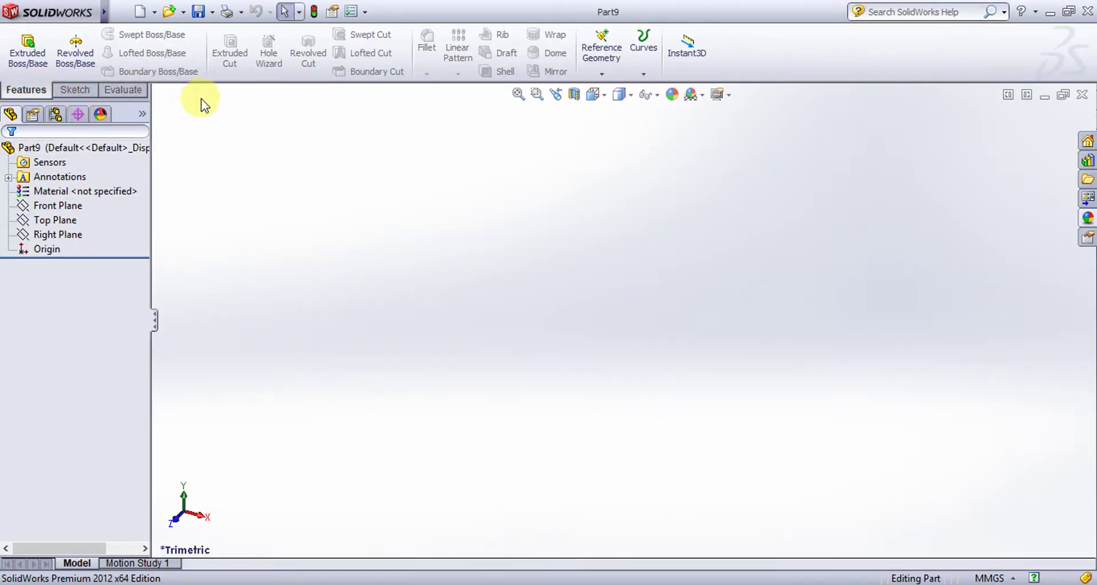
- Add the Mold Tools set to the CommandManager and display its tools
right_click(131, 96)
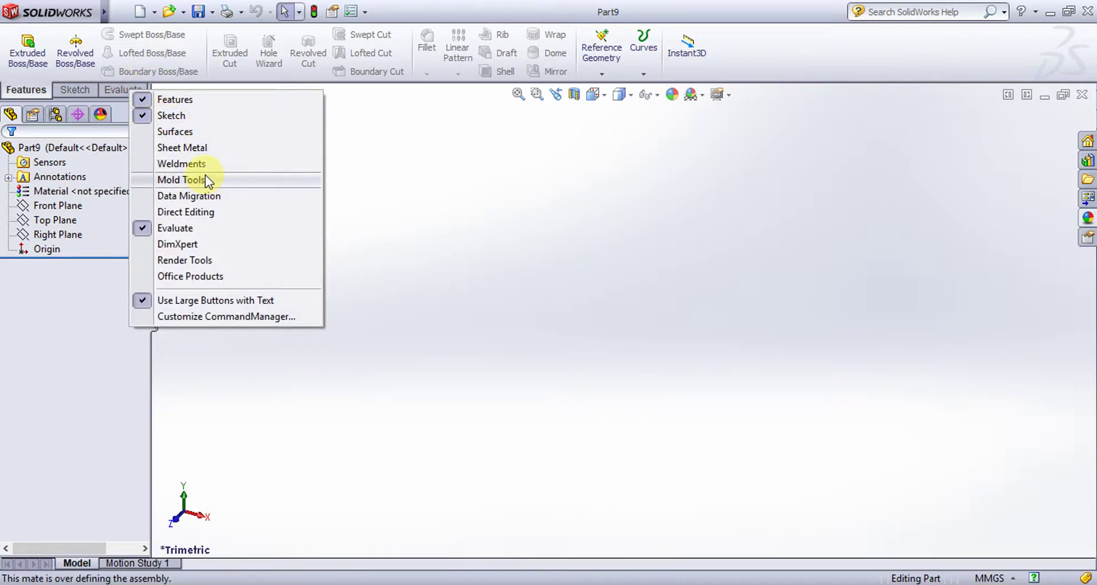
left_click(205, 178)
left_click(129, 91)
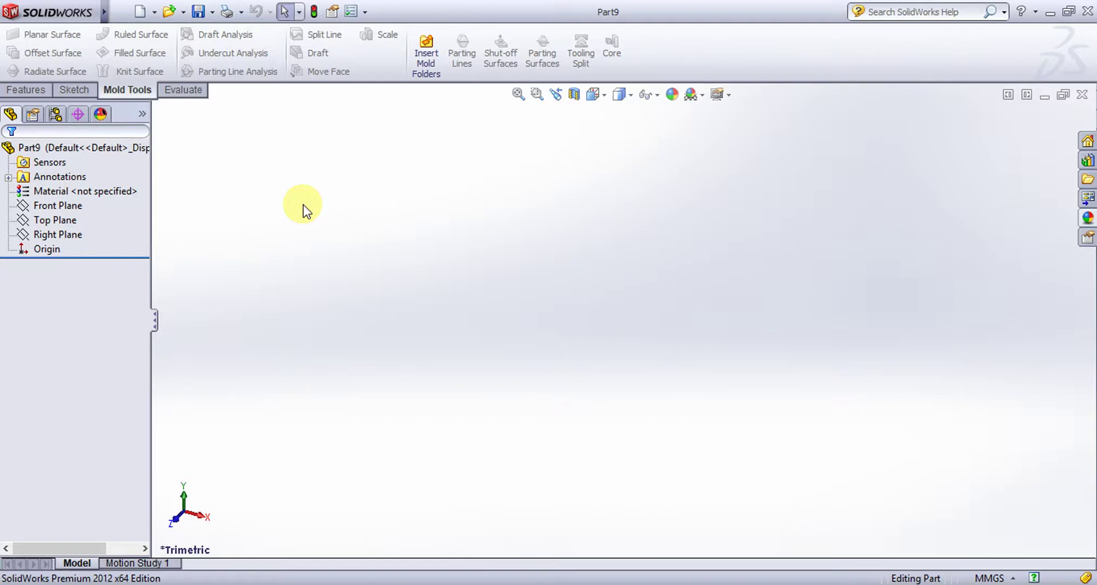
- Sketch a corner rectangle on the Front Plane starting at the origin
left_click(57, 220)
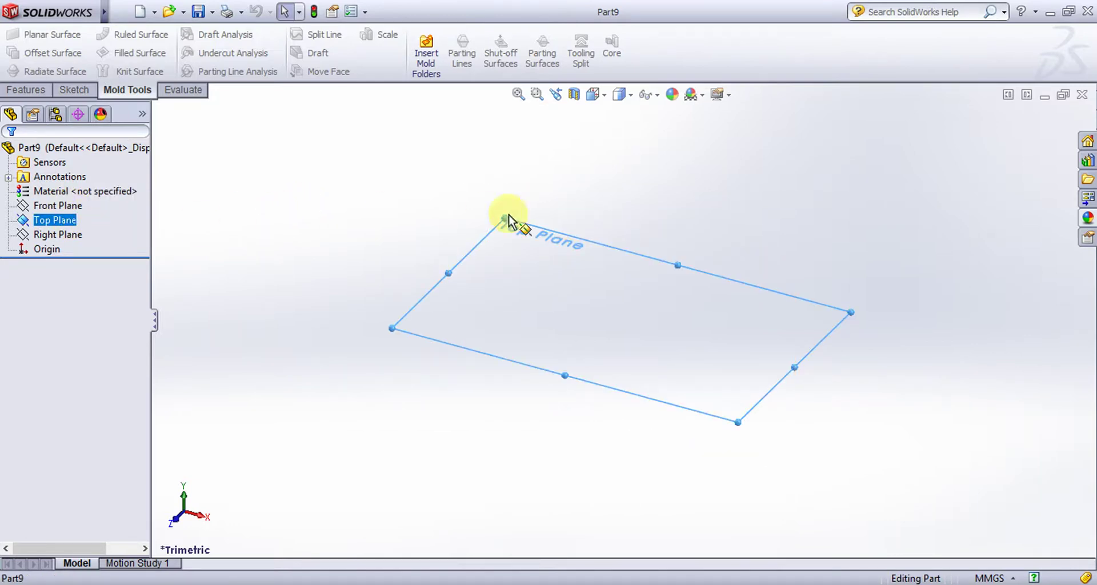
left_click(57, 205)
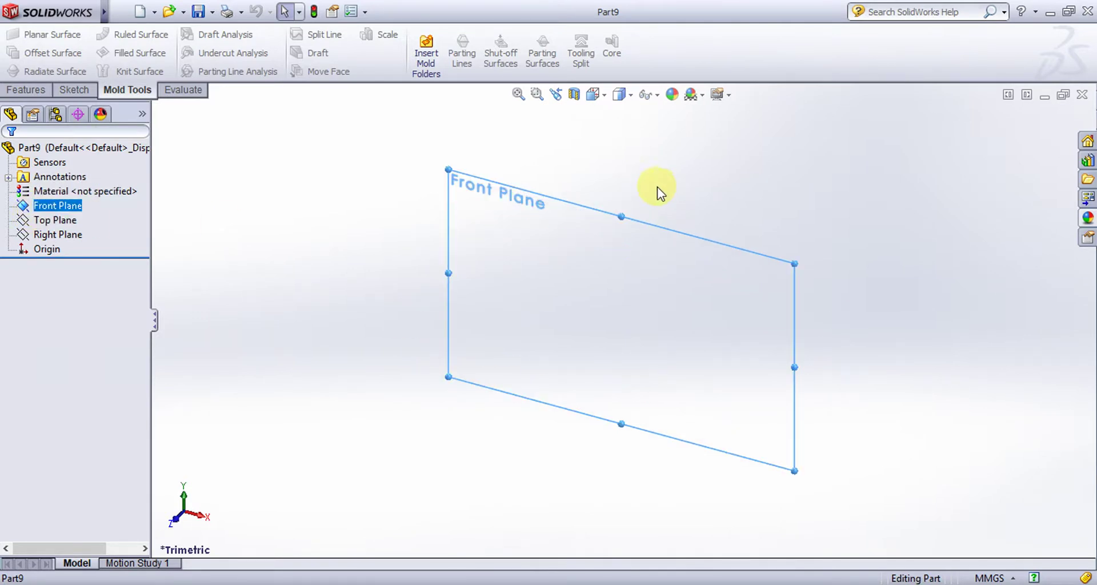
right_click(71, 207)
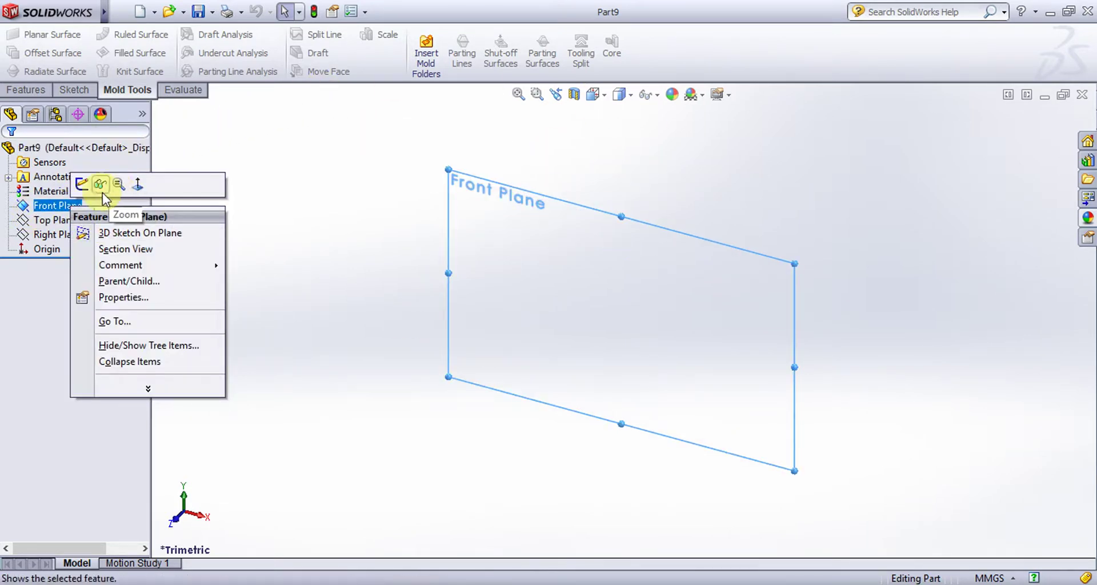
left_click(85, 185)
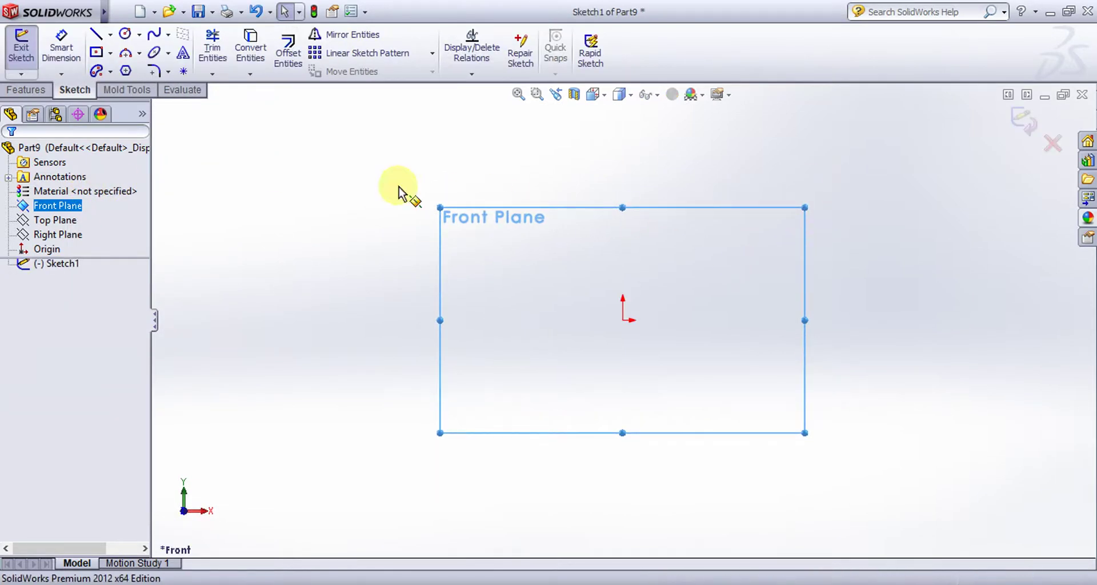
left_click(110, 53)
left_click(121, 68)
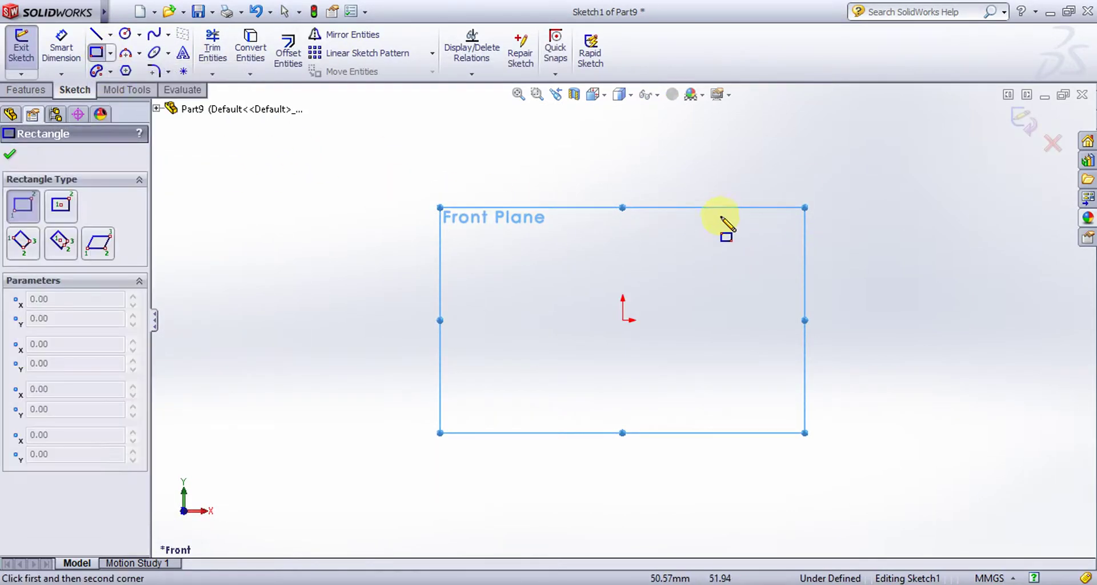
left_click(626, 320)
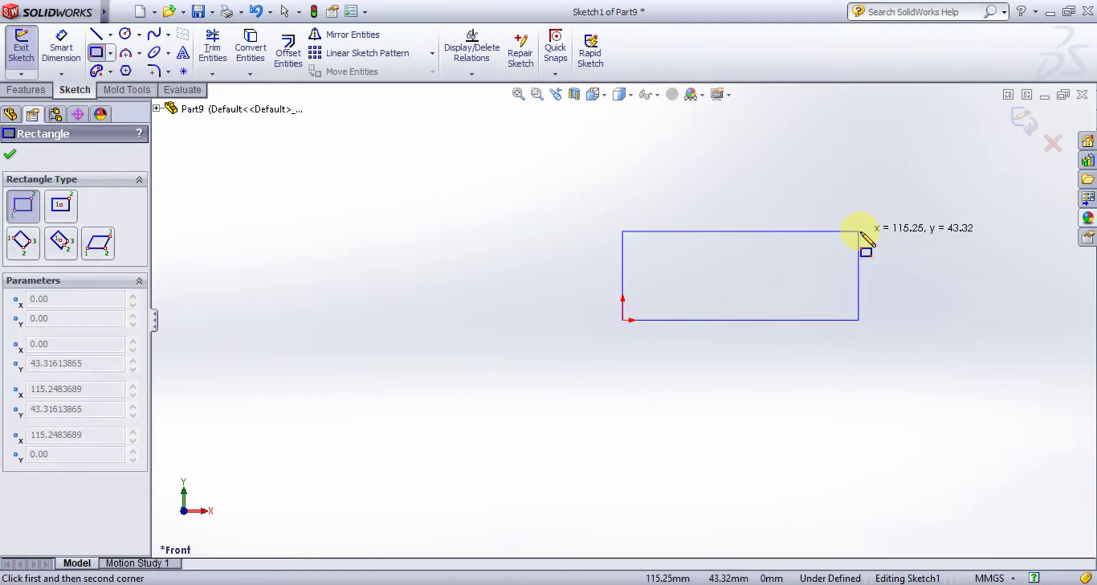
left_click(861, 233)
left_click(861, 233)
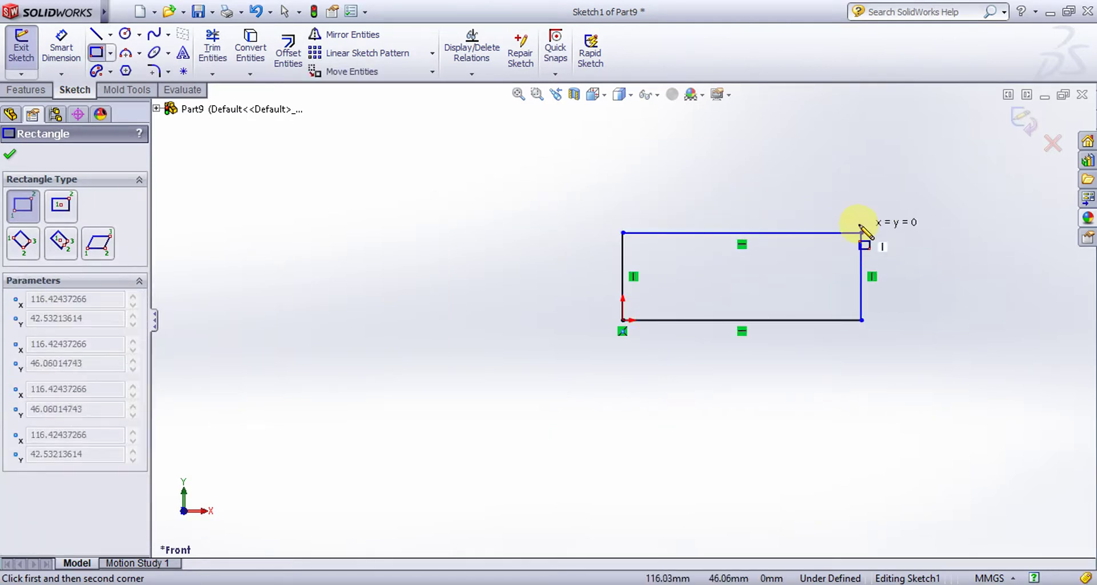
key("Escape")
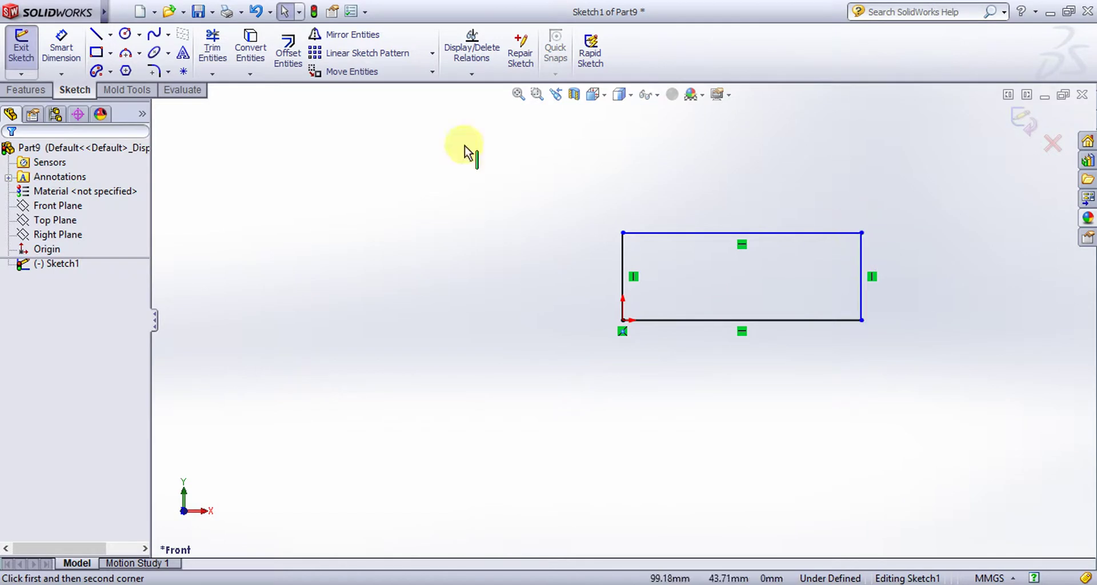
- Dimension the rectangle 10 mm tall and 40 mm wide
left_click(57, 44)
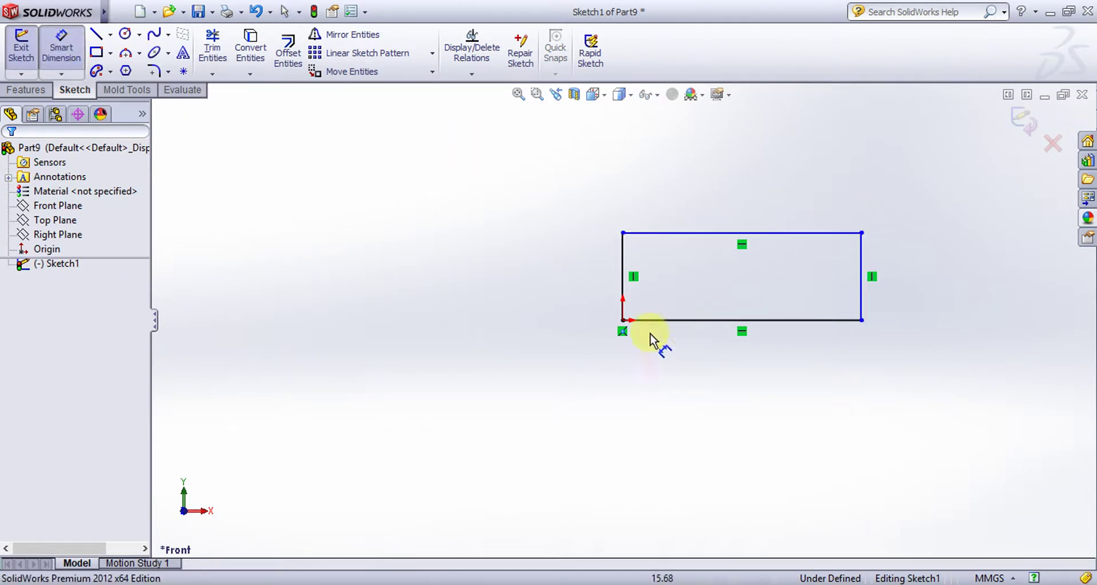
left_click(624, 286)
left_click(565, 286)
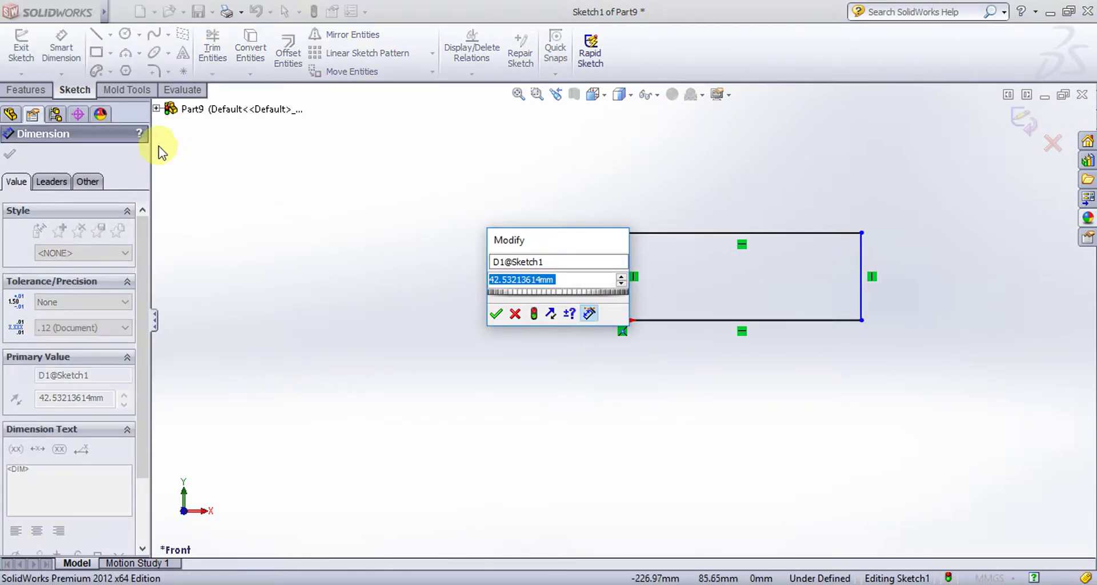
type("10")
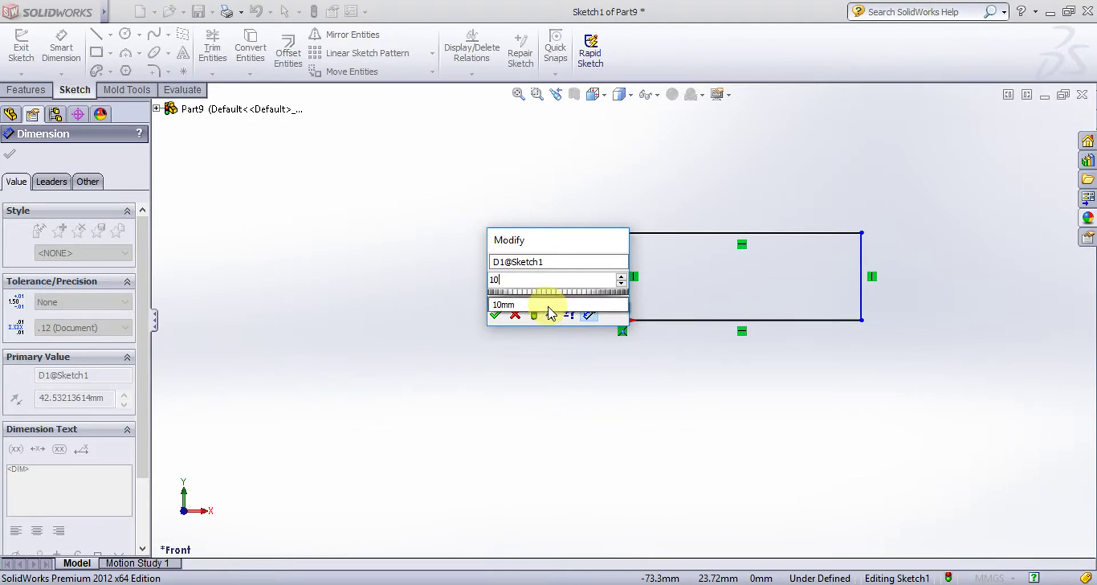
key("Return")
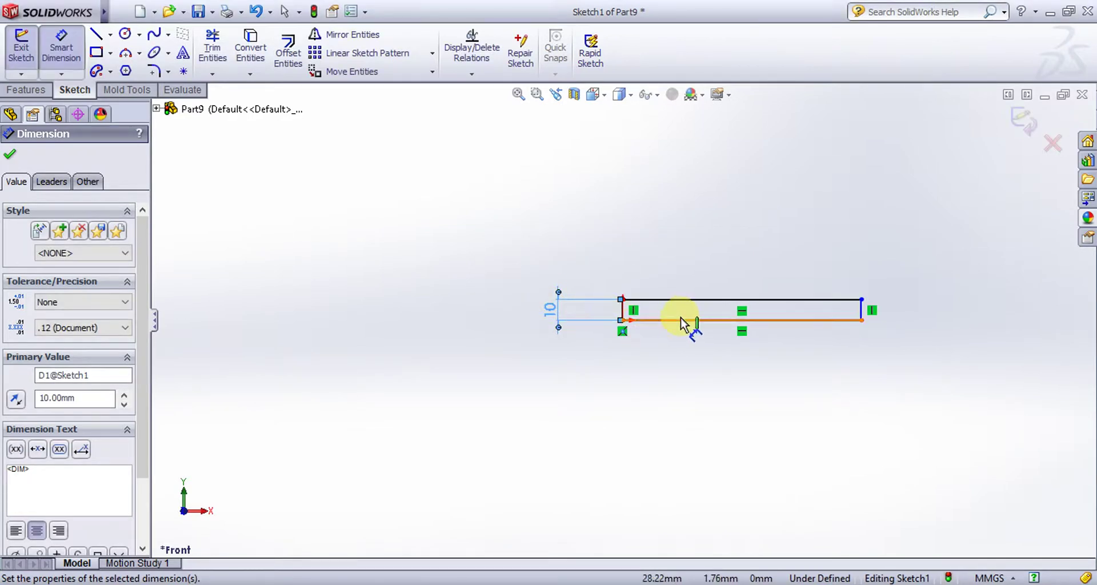
left_click(684, 320)
left_click(680, 377)
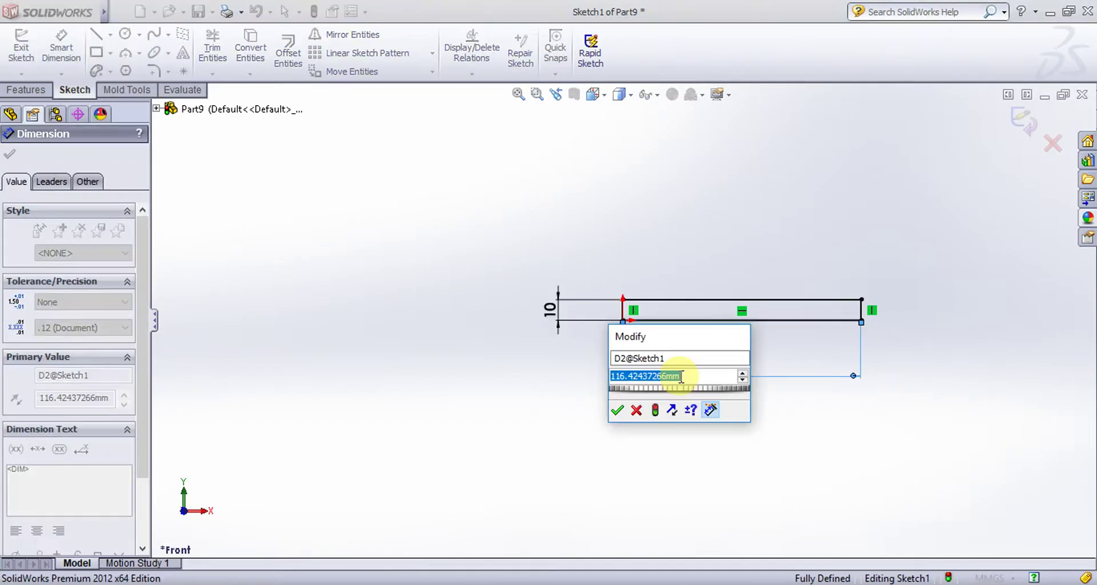
type("40")
key("Return")
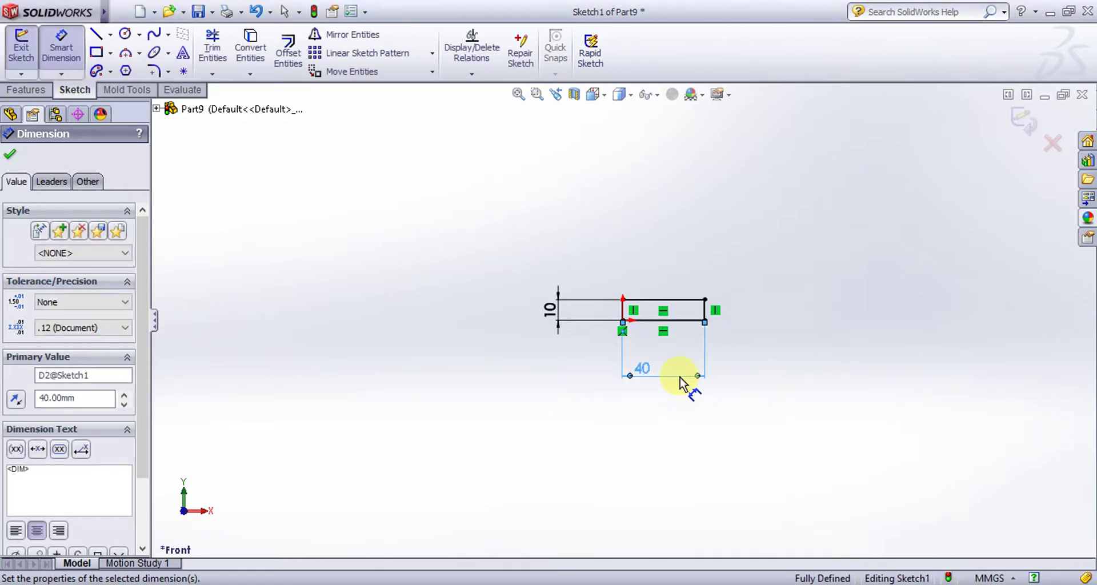
scroll(702, 318, "down", 1)
scroll(574, 357, "up", 2)
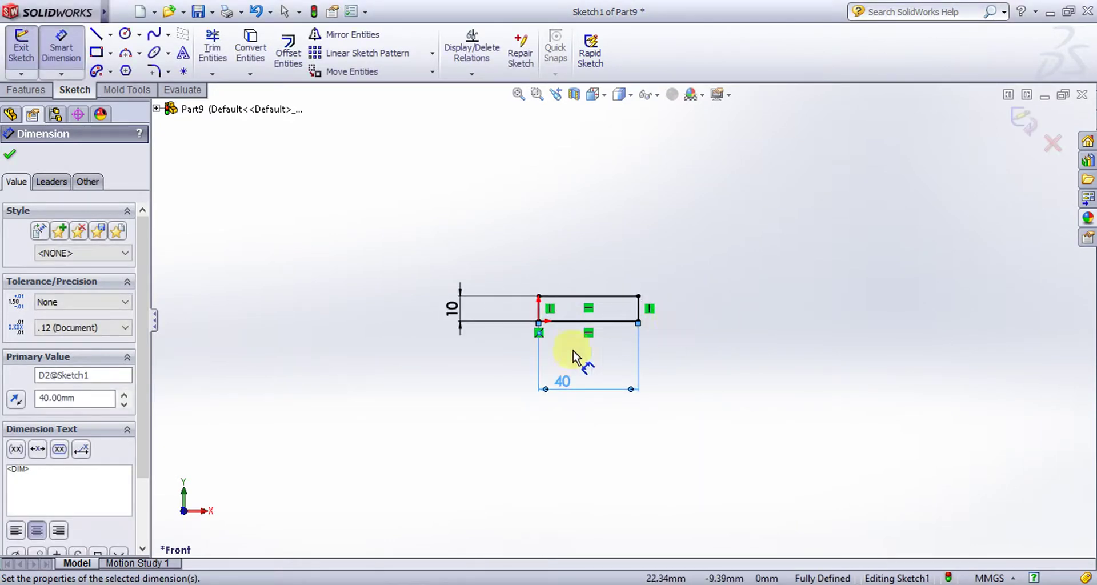
scroll(573, 357, "up", 3)
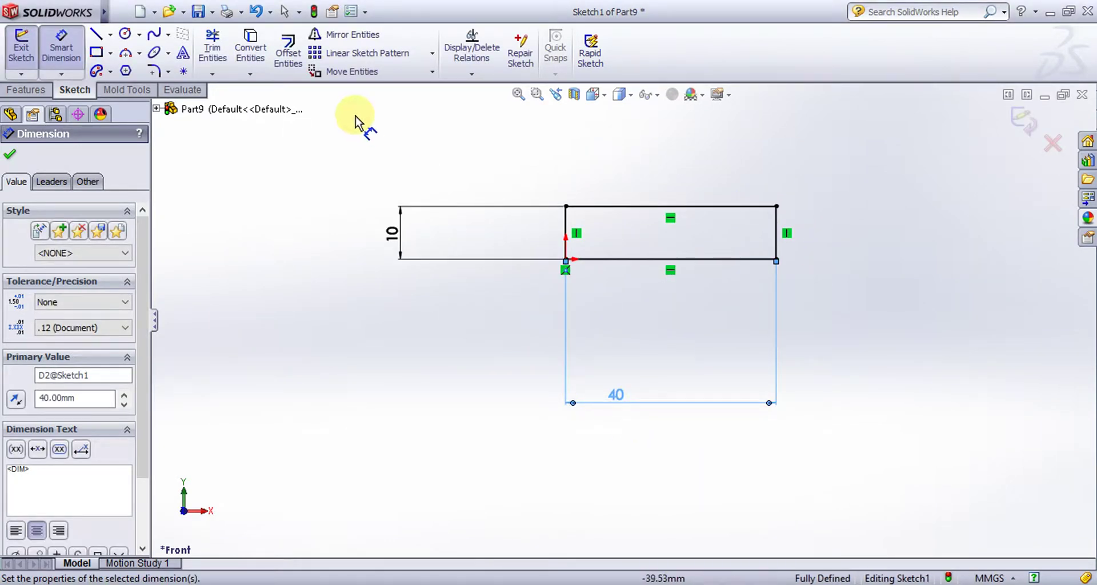
- Add a circle at the rectangle's right end and trim away the rectangle's right edge
left_click(130, 35)
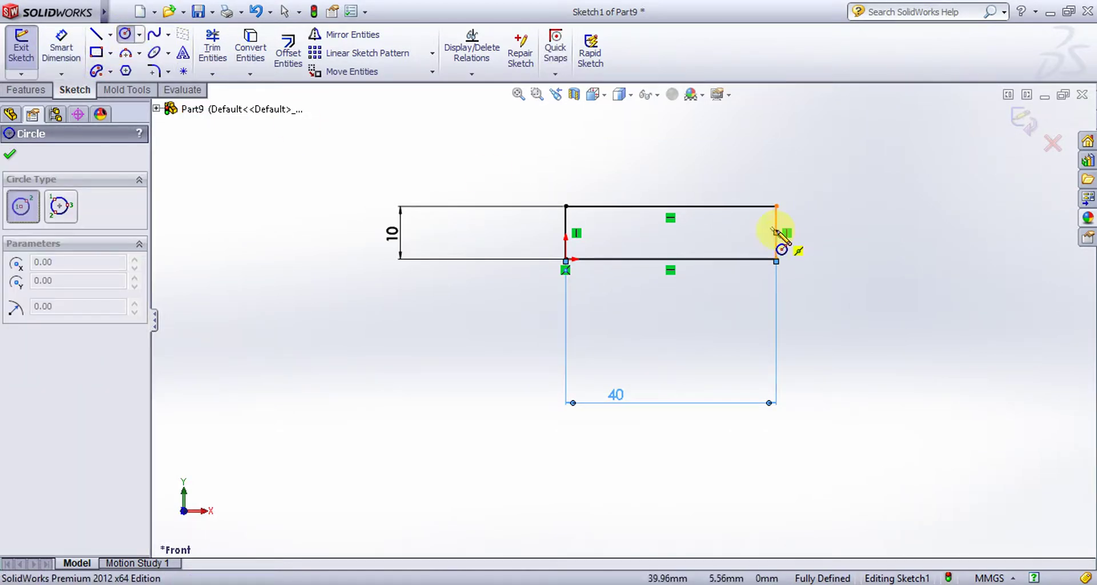
left_click(823, 231)
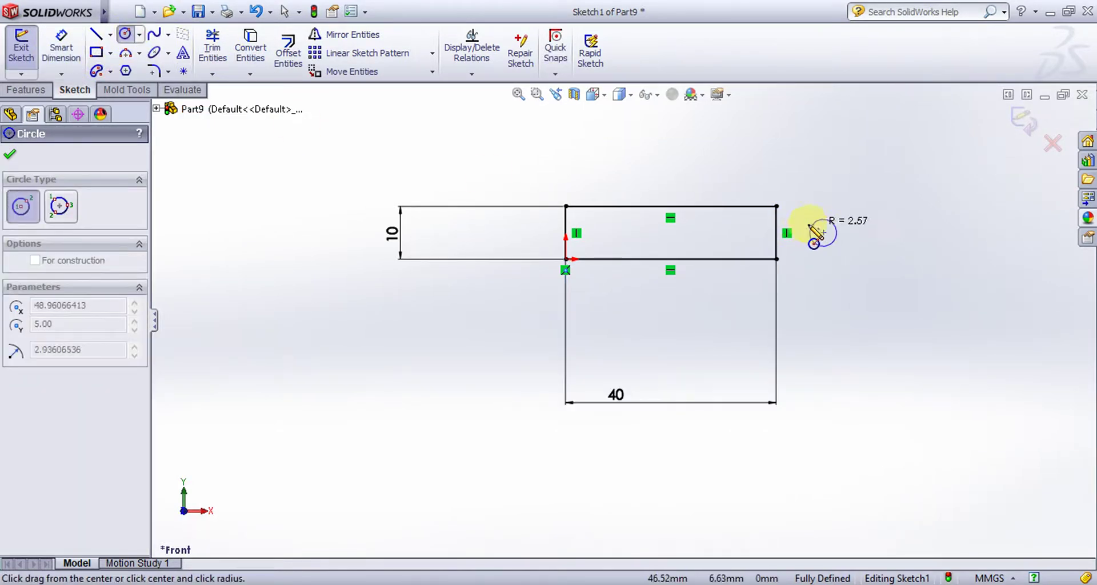
left_click(775, 206)
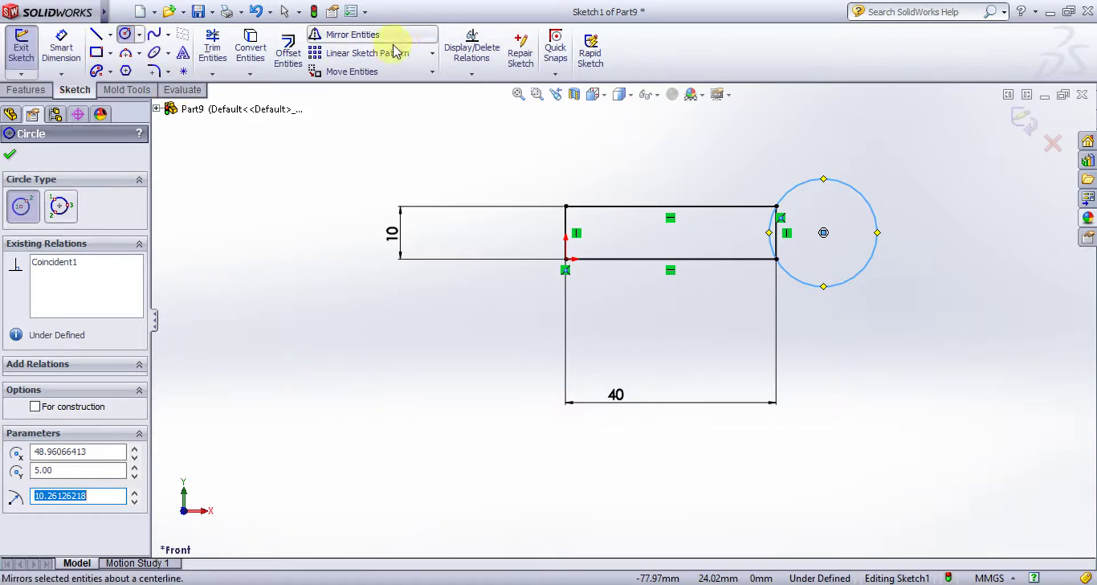
left_click(213, 47)
left_click(774, 231)
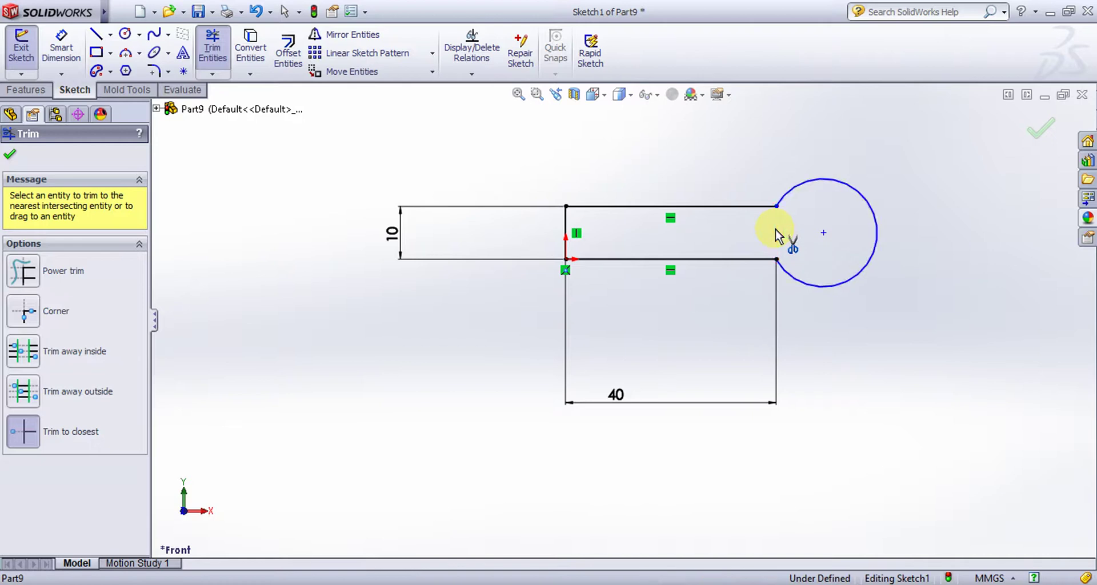
scroll(845, 228, "up", 2)
scroll(779, 216, "down", 4)
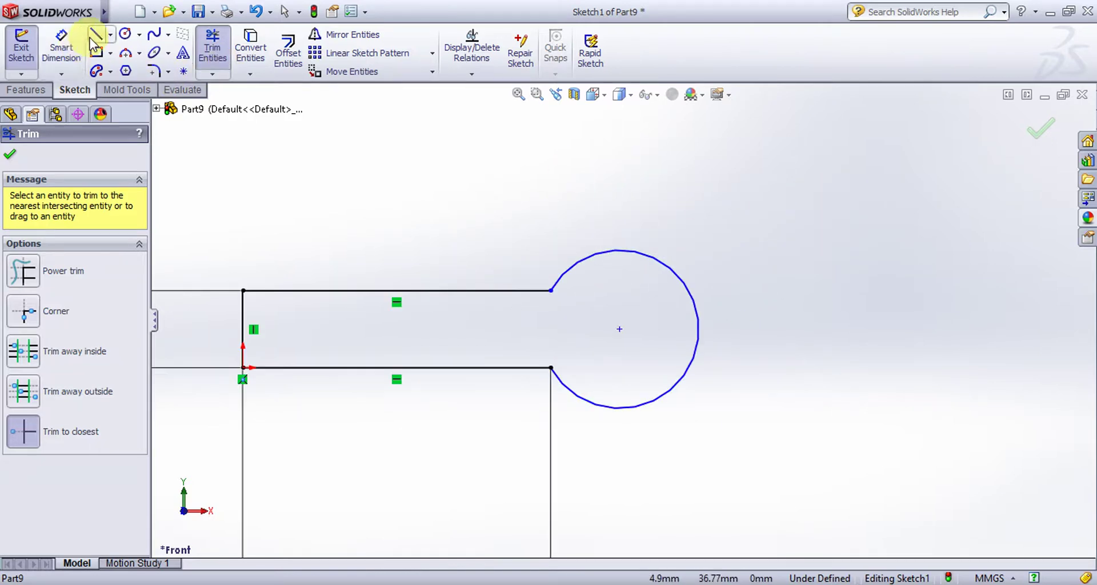
- Dimension the circle to a 10 mm radius
left_click(61, 50)
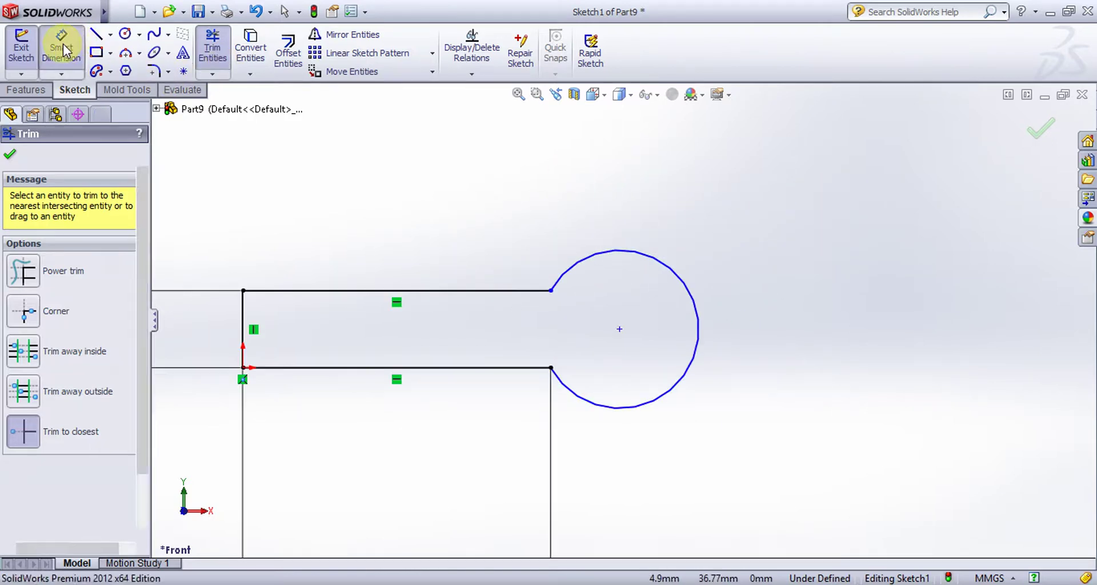
left_click(686, 286)
left_click(745, 254)
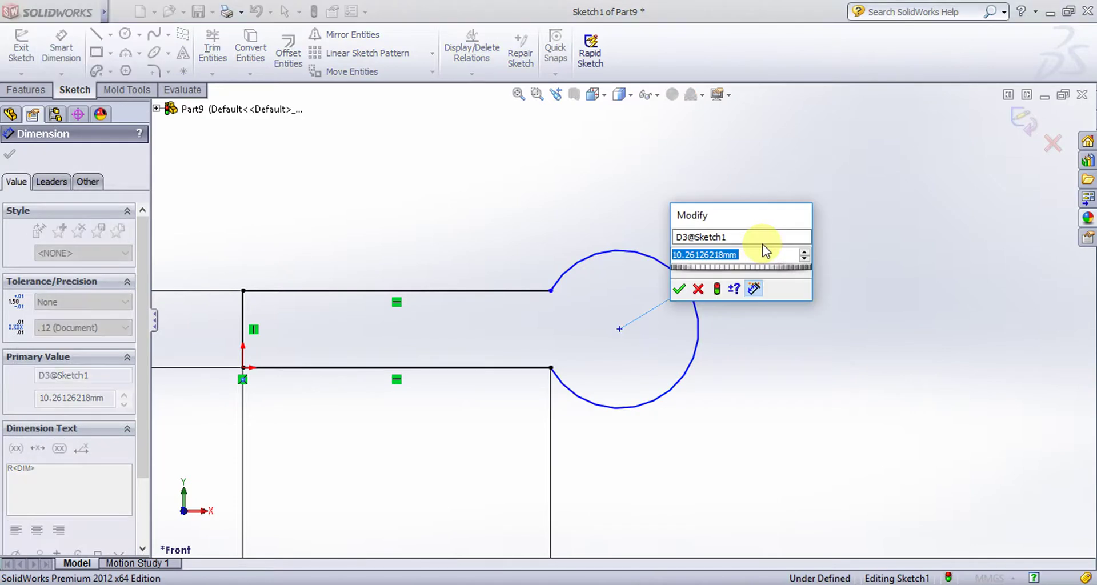
type("10")
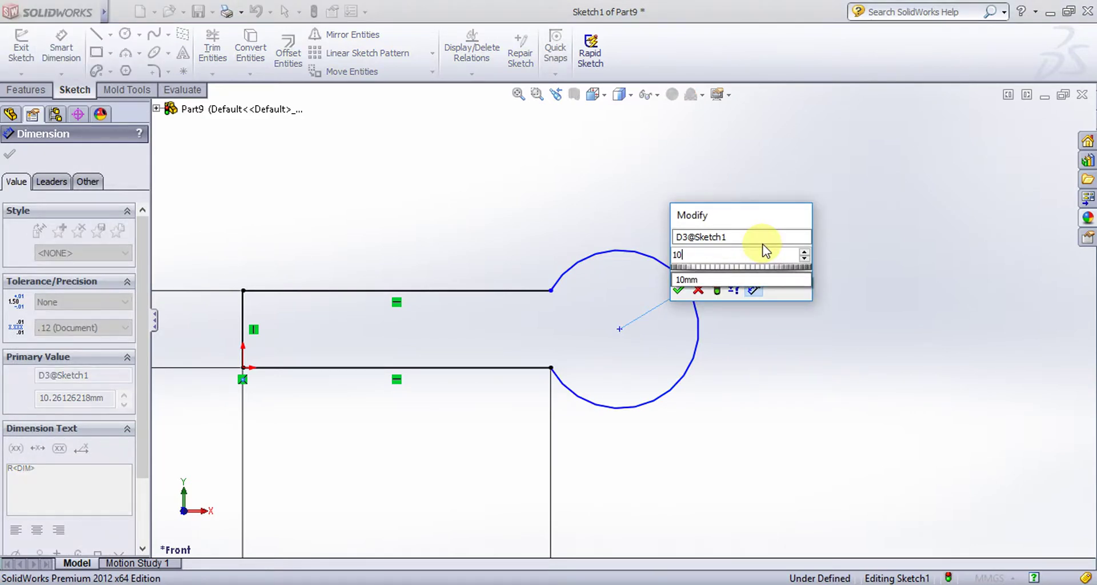
key("Return")
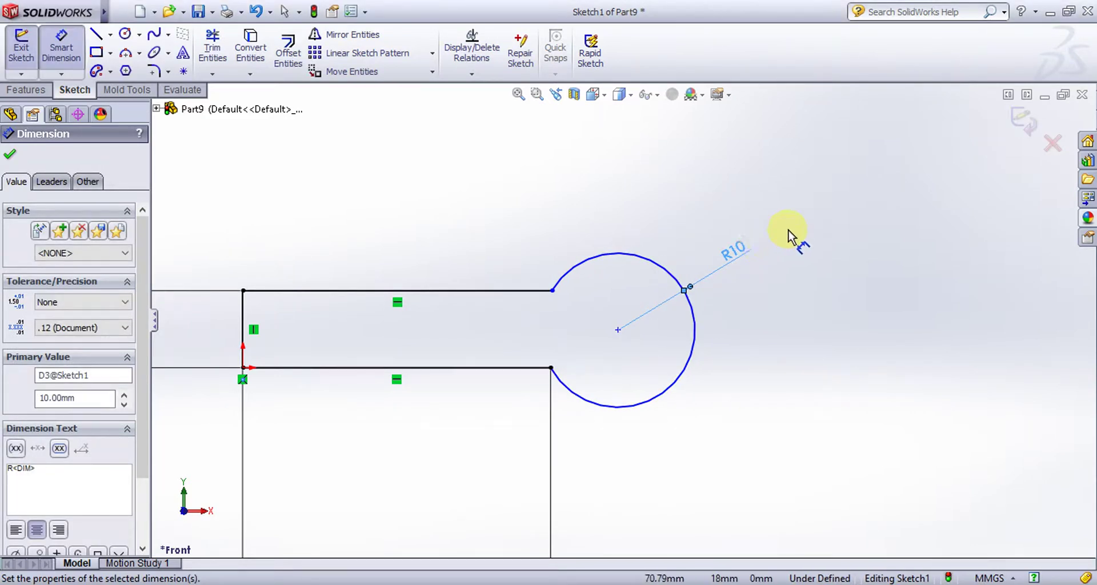
scroll(765, 286, "up", 3)
scroll(526, 385, "down", 5)
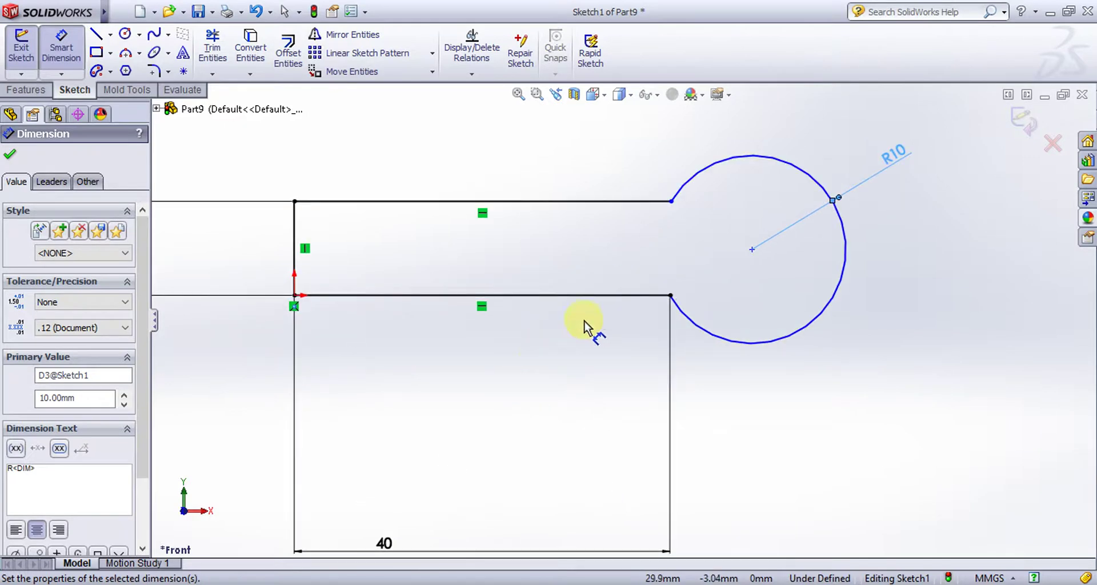
scroll(617, 269, "down", 2)
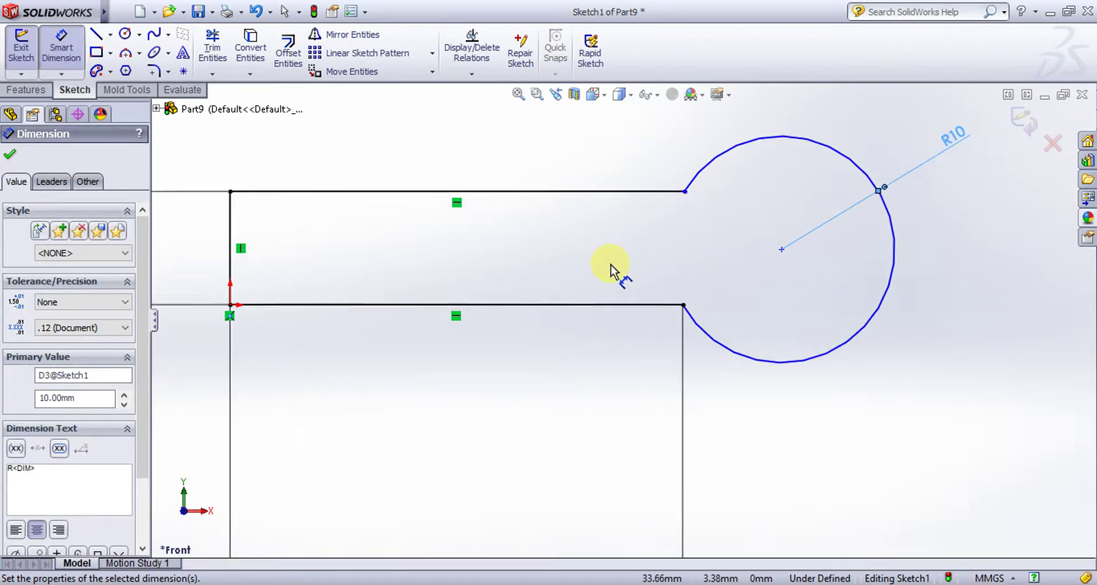
- Dimension the top horizontal line to 40 mm, fully defining Sketch1, and close it
left_click(554, 226)
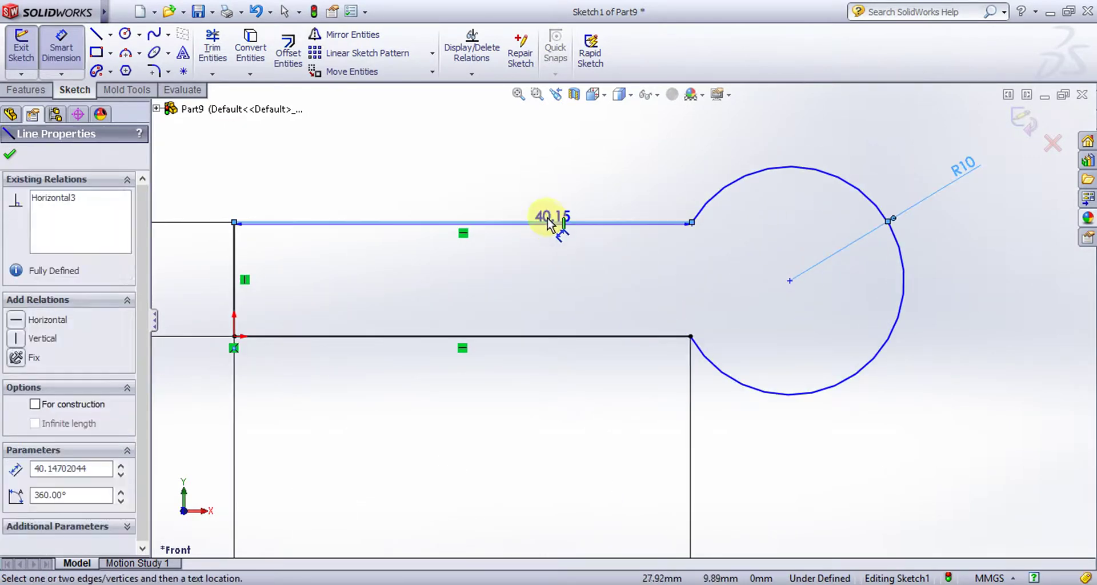
left_click(472, 170)
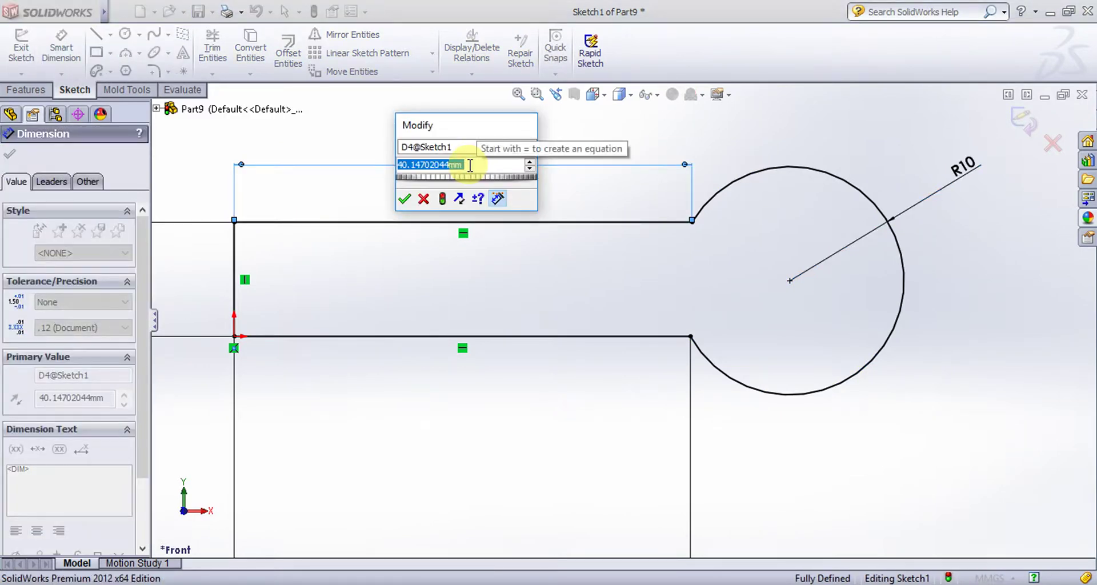
type("40")
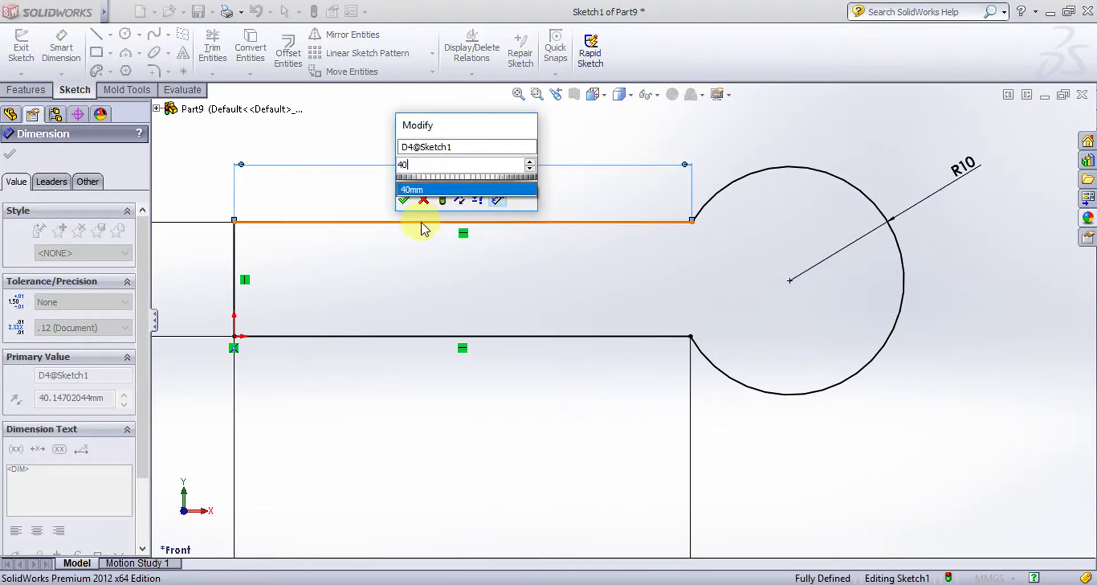
left_click(403, 201)
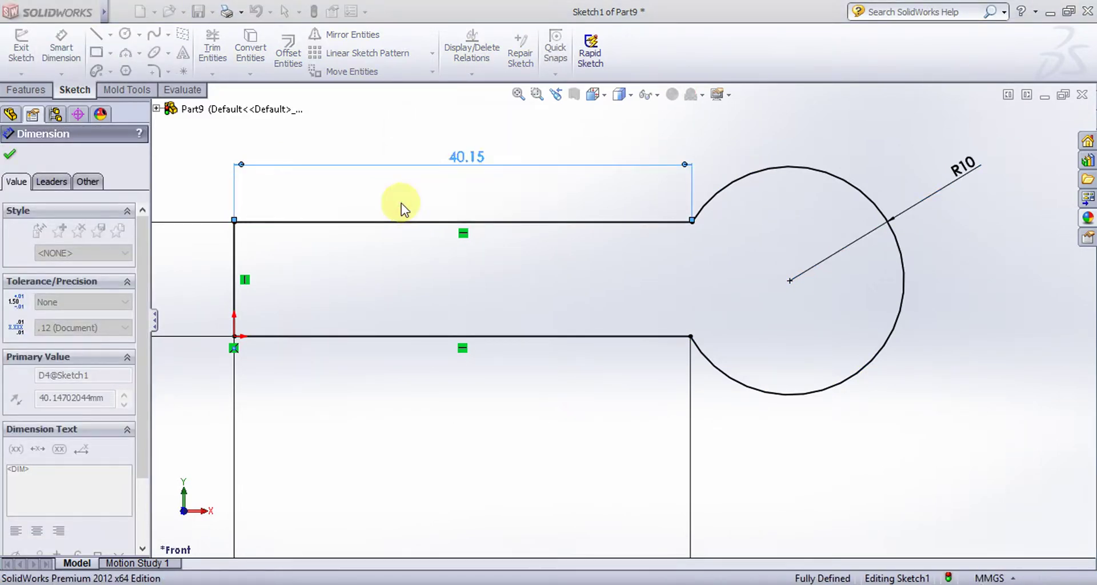
left_click(600, 271)
key("z")
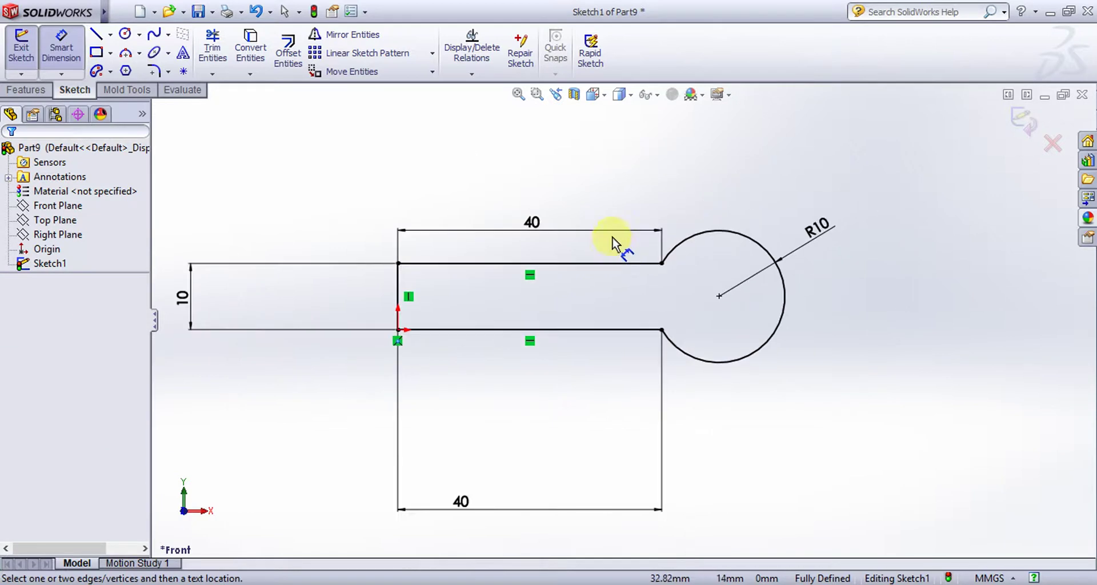
left_click(26, 55)
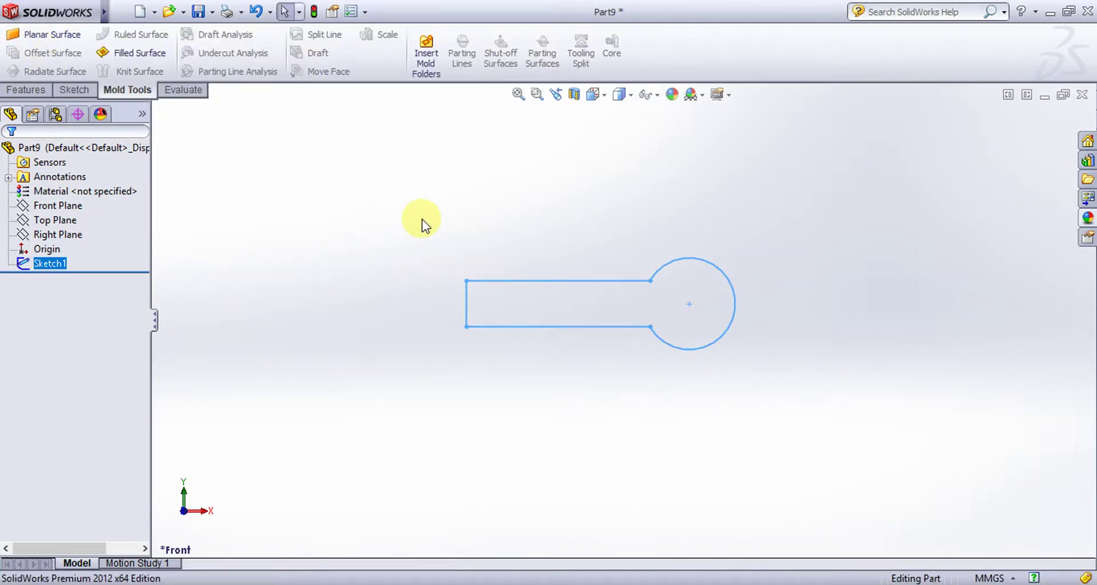
- Revolve Sketch1 a full 360° about its vertical line into the ring solid Revolve1
left_click(60, 92)
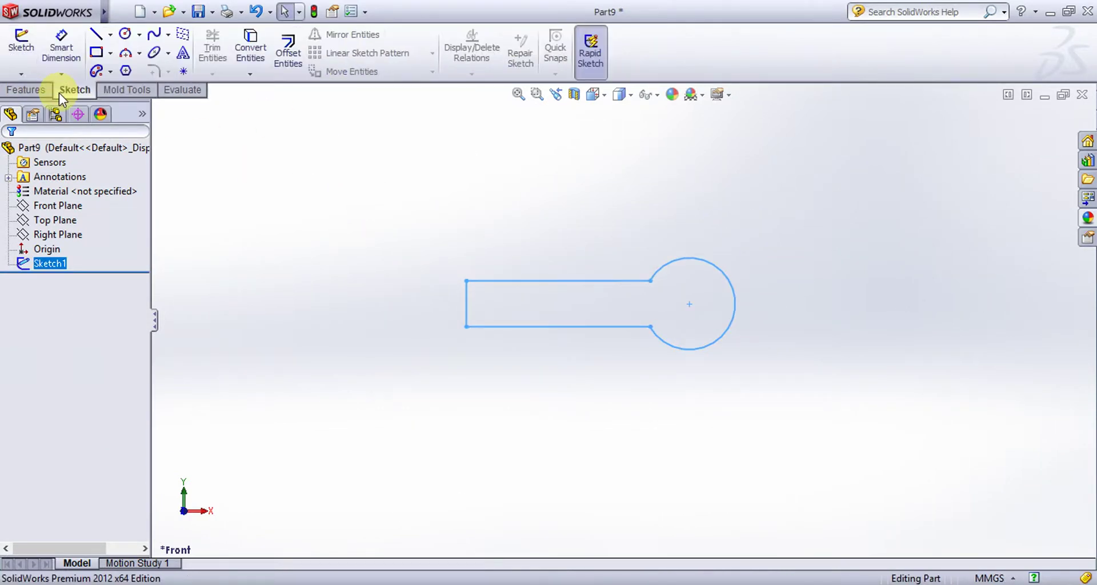
left_click(35, 90)
left_click(58, 67)
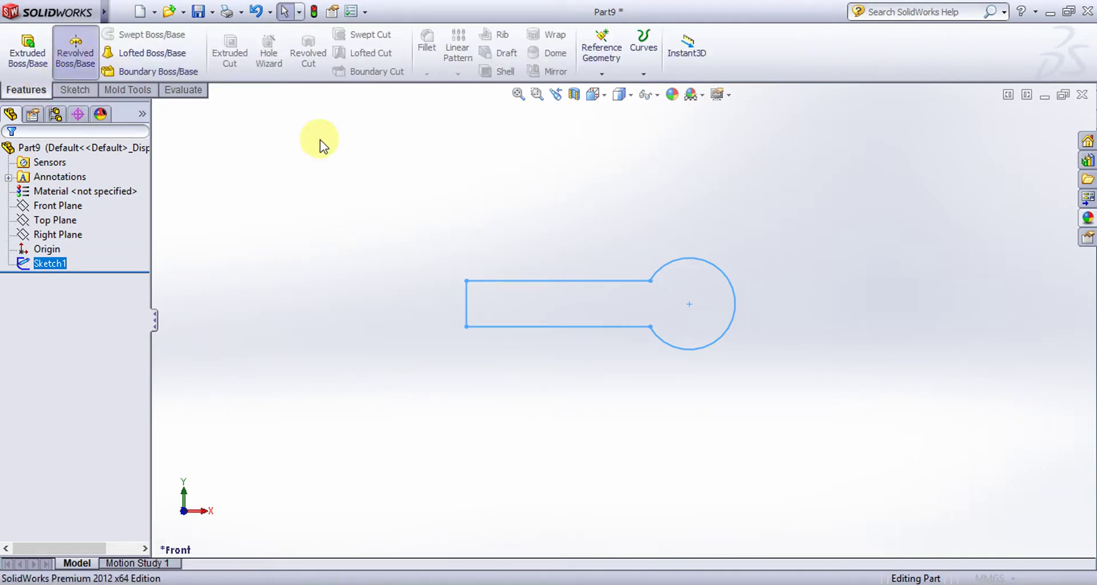
left_click(376, 270)
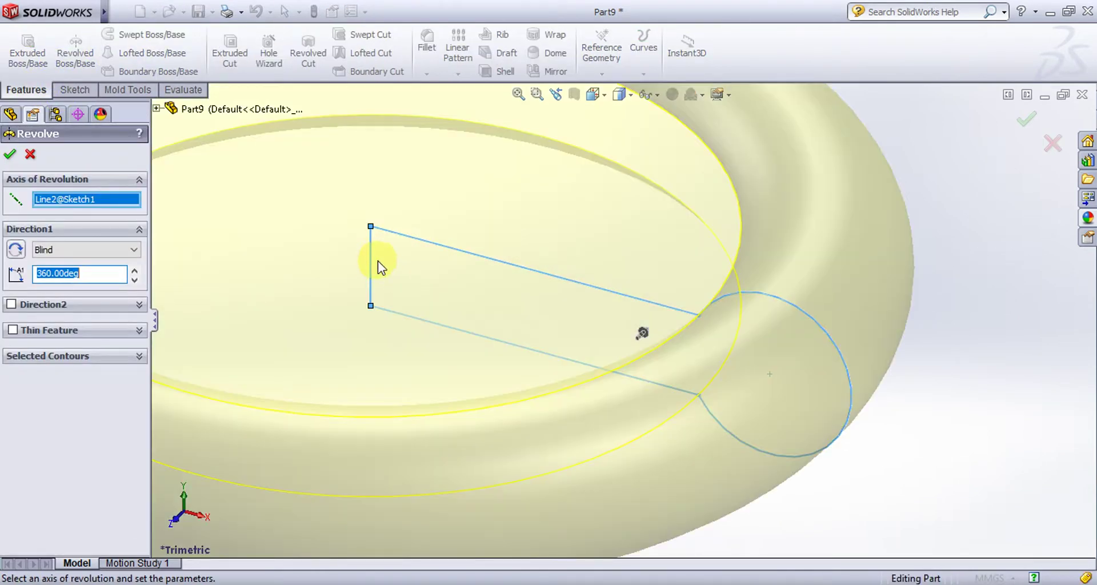
scroll(632, 321, "up", 4)
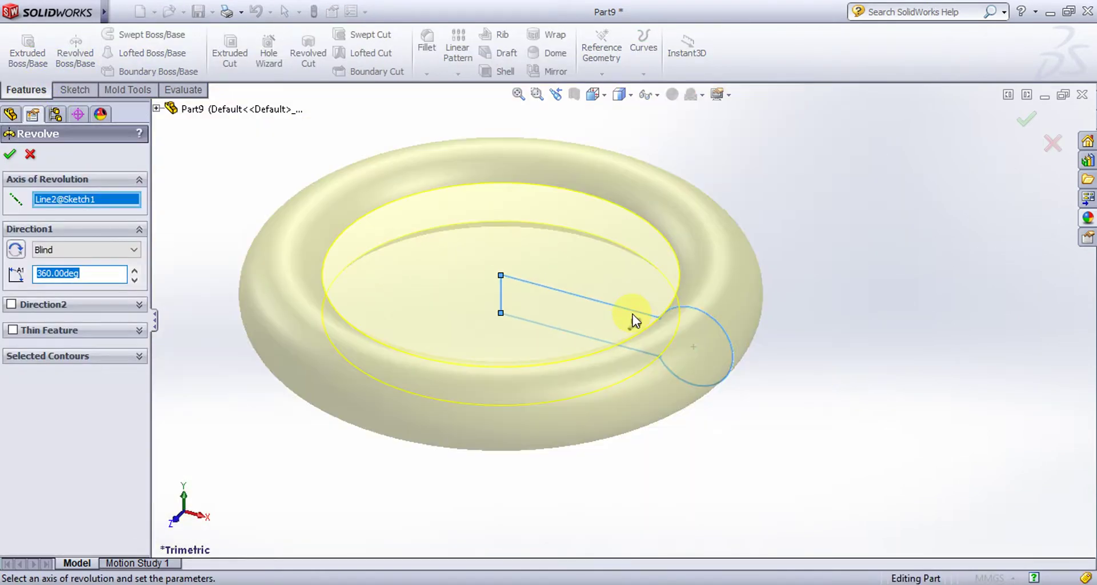
left_click(10, 154)
key("f")
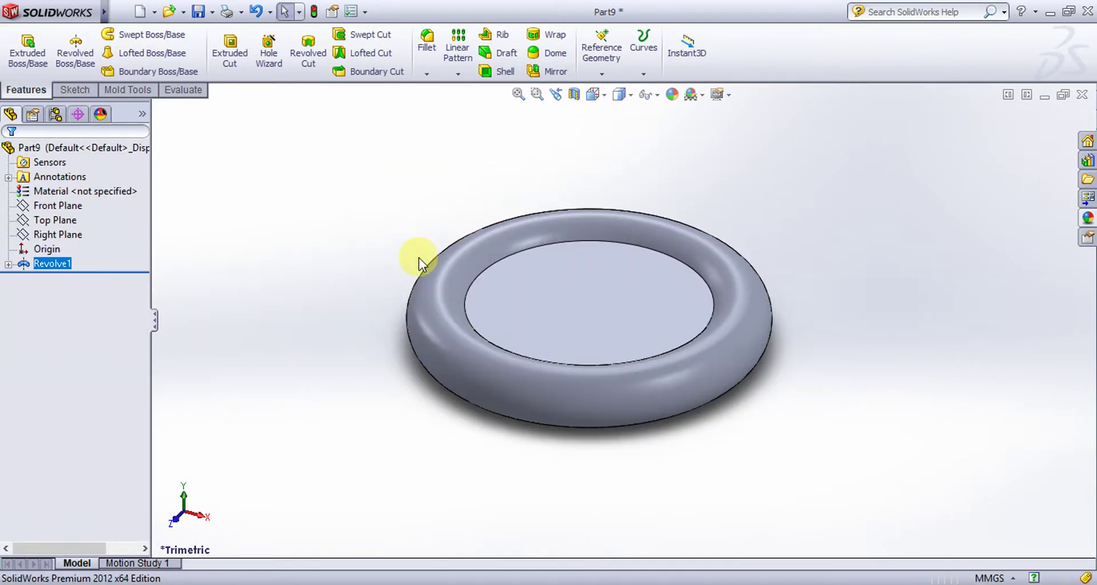
middle_click_drag(342, 202, 436, 234)
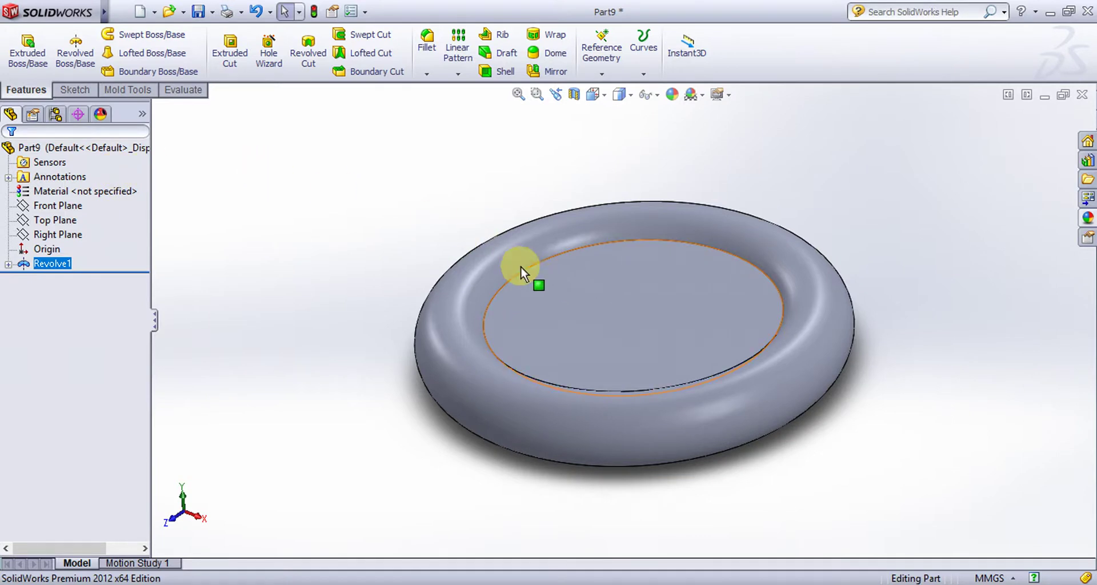
left_click(71, 89)
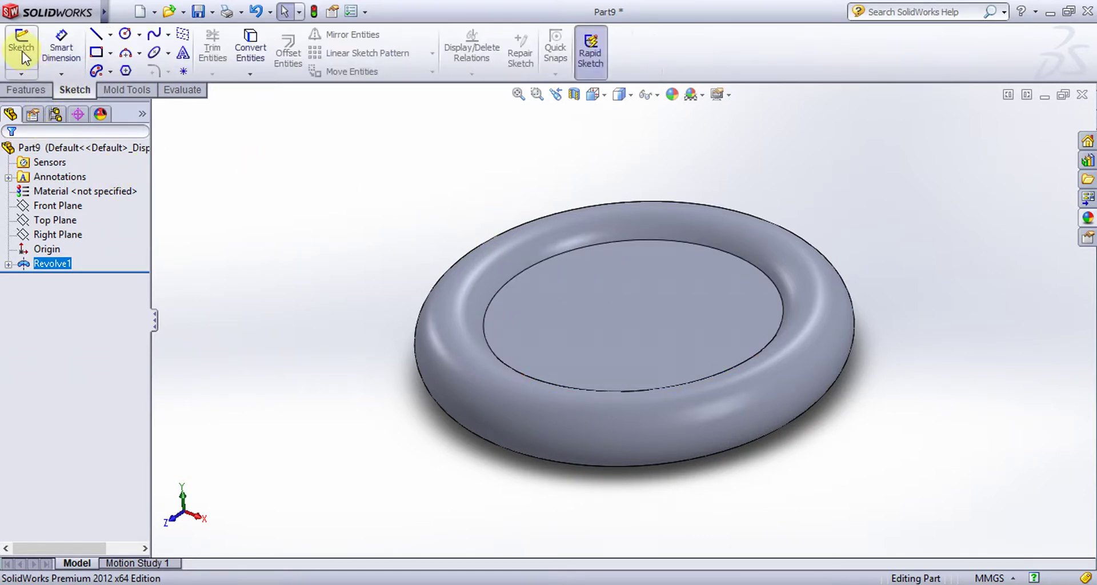
- Start Sketch2 on the ring's flat inner top face and view it Normal To
left_click(20, 47)
left_click(680, 293)
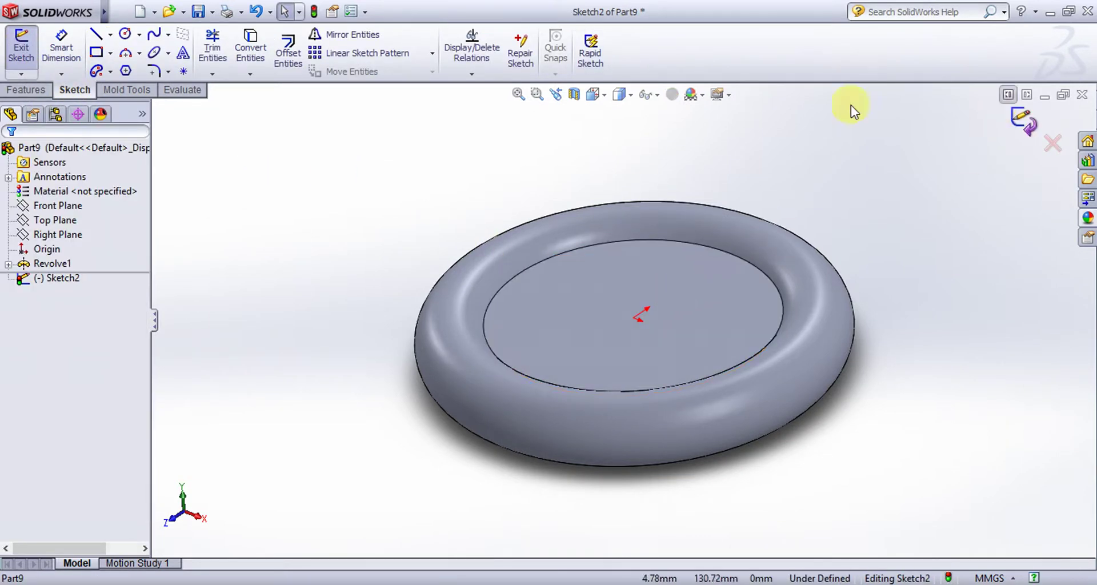
right_click(61, 282)
left_click(81, 254)
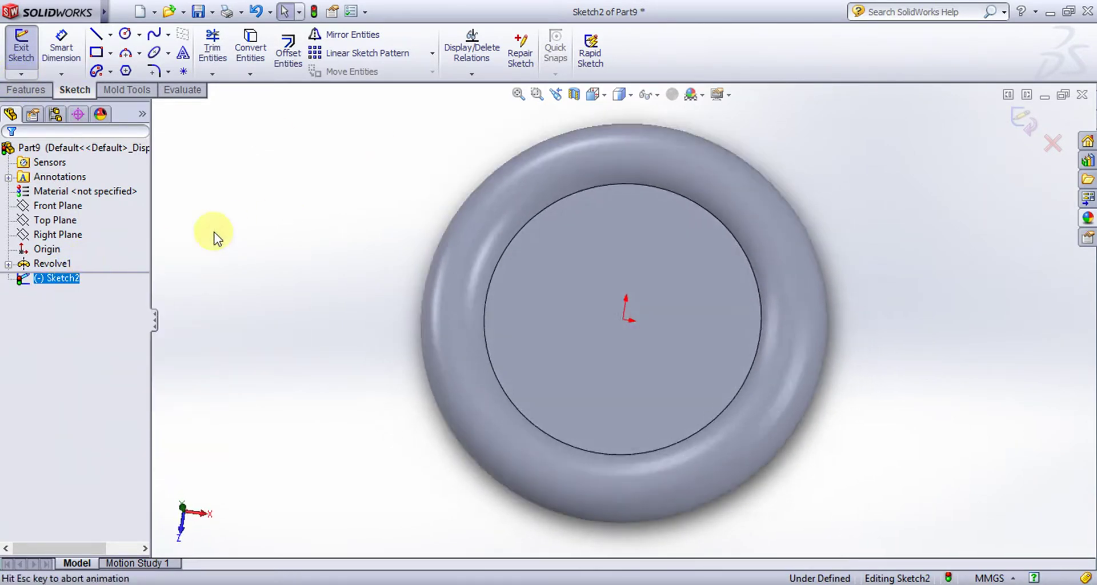
scroll(649, 296, "down", 2)
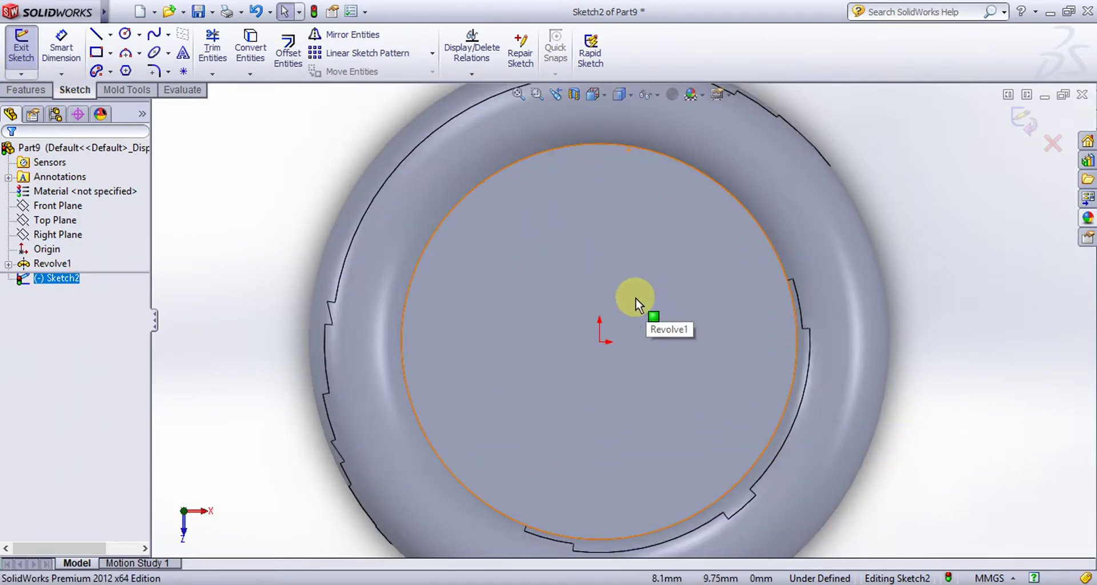
scroll(597, 310, "down", 2)
scroll(598, 310, "down", 4)
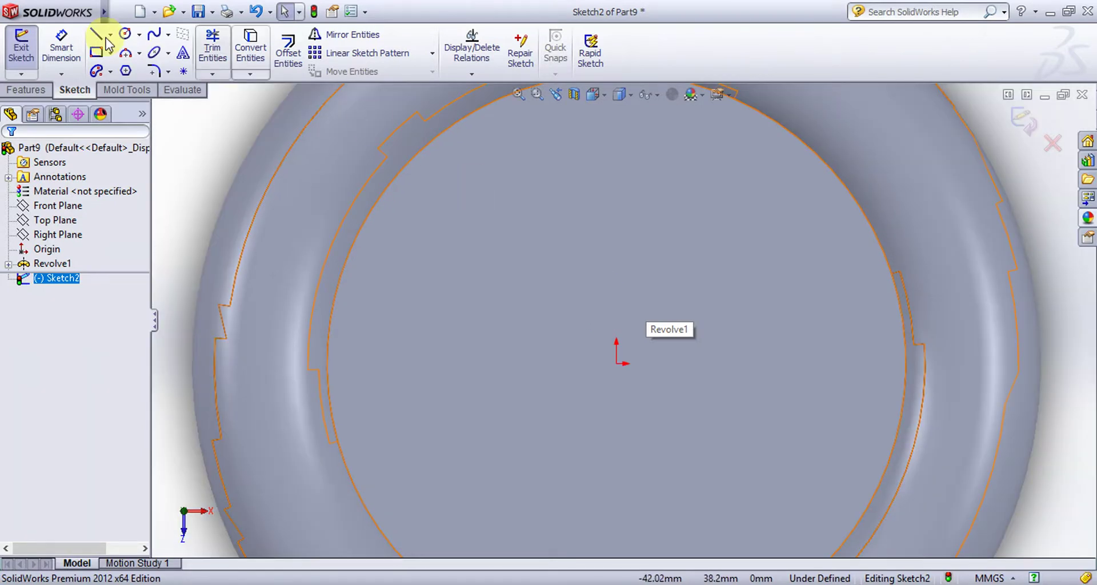
left_click(118, 12)
left_click(742, 16)
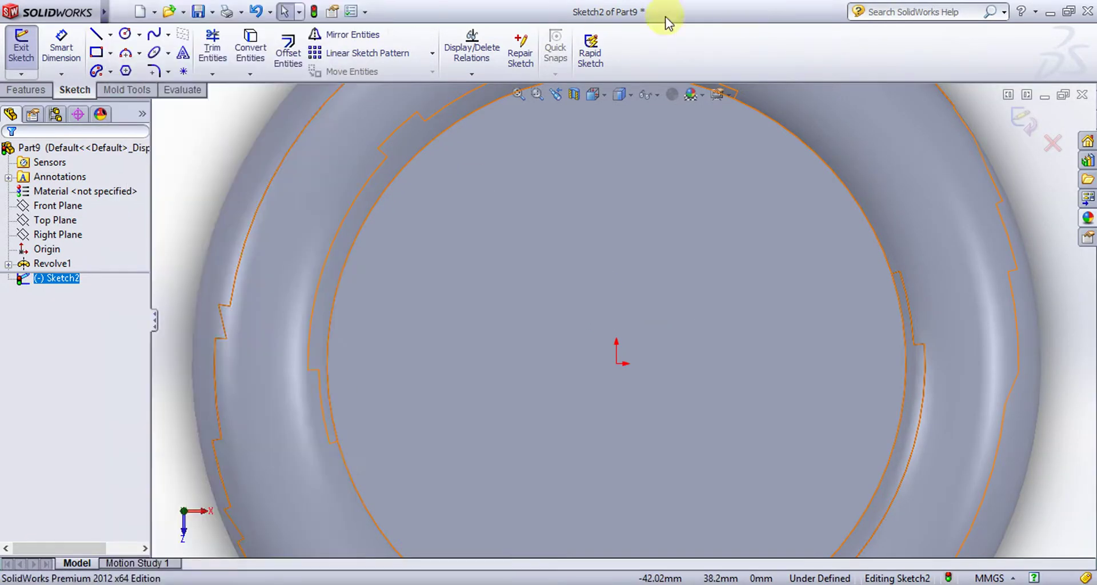
left_click(123, 35)
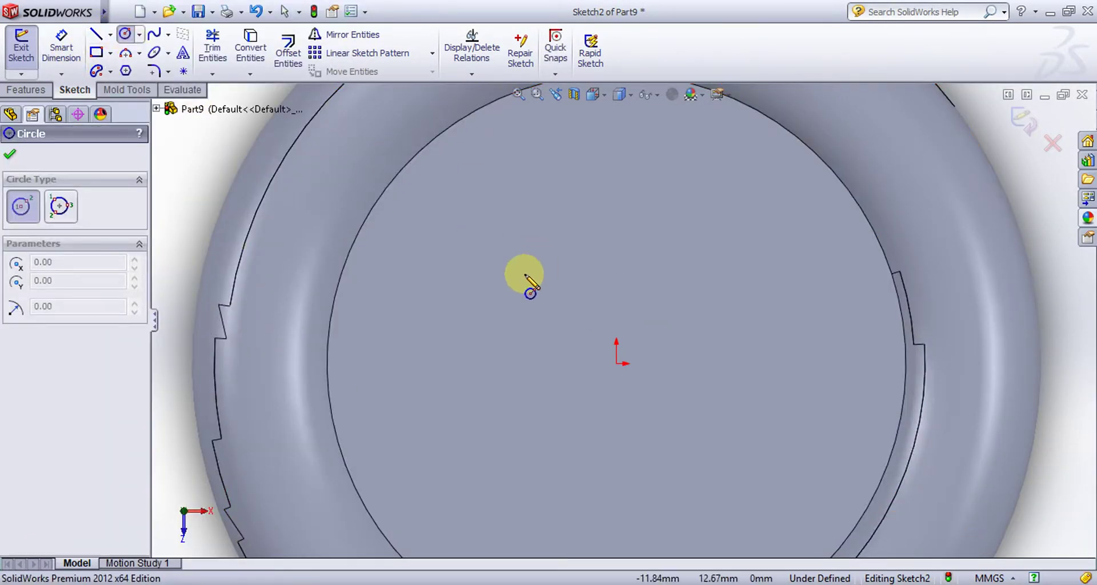
- Draw a small circle up-left of the origin and a vertical construction centerline up from the origin
left_click(492, 247)
left_click(522, 254)
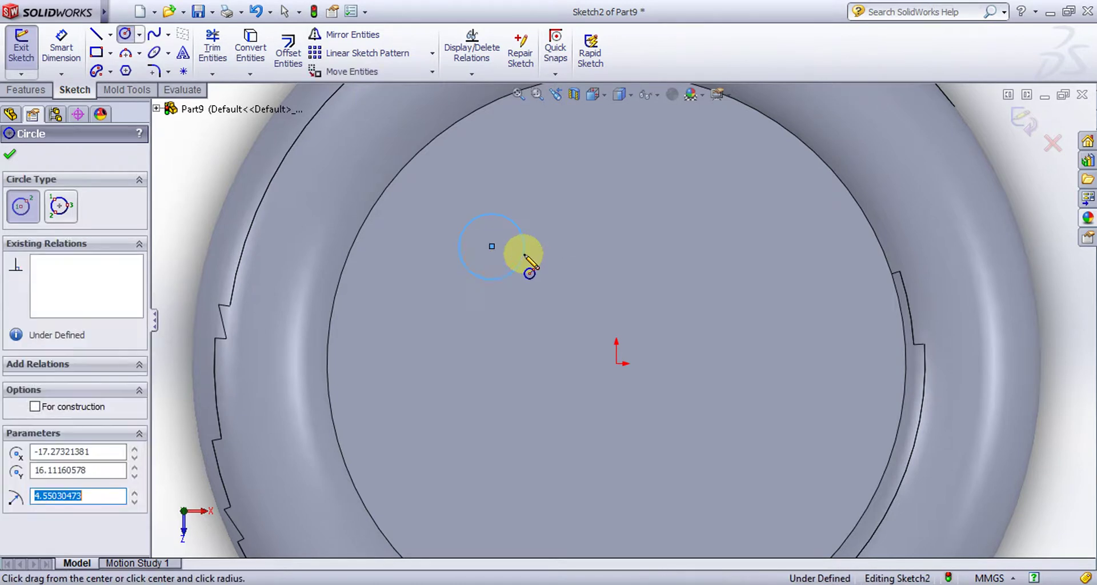
left_click(111, 35)
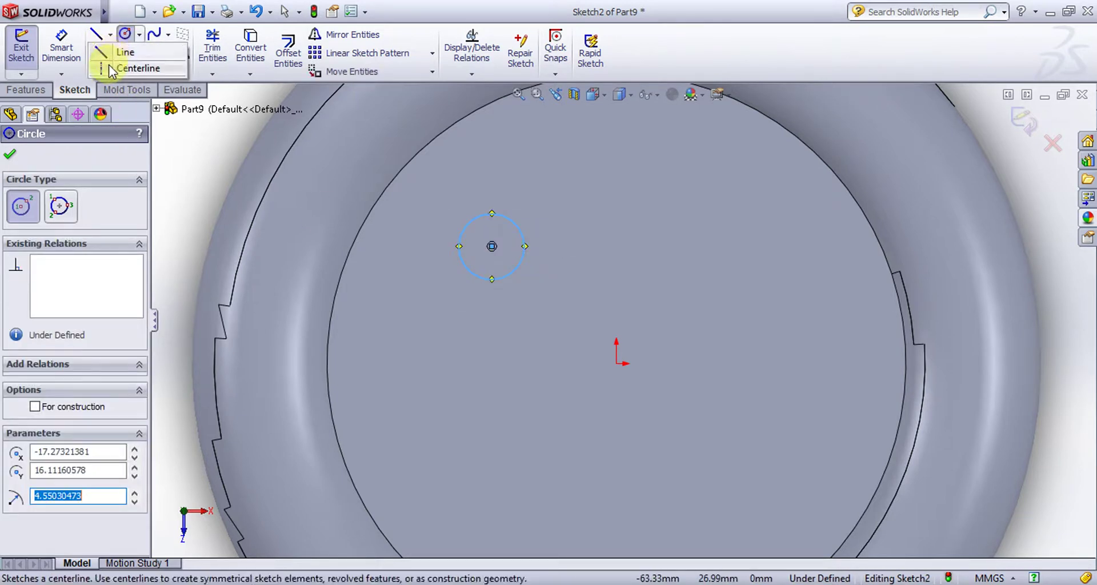
left_click(137, 68)
left_click_drag(615, 363, 616, 246)
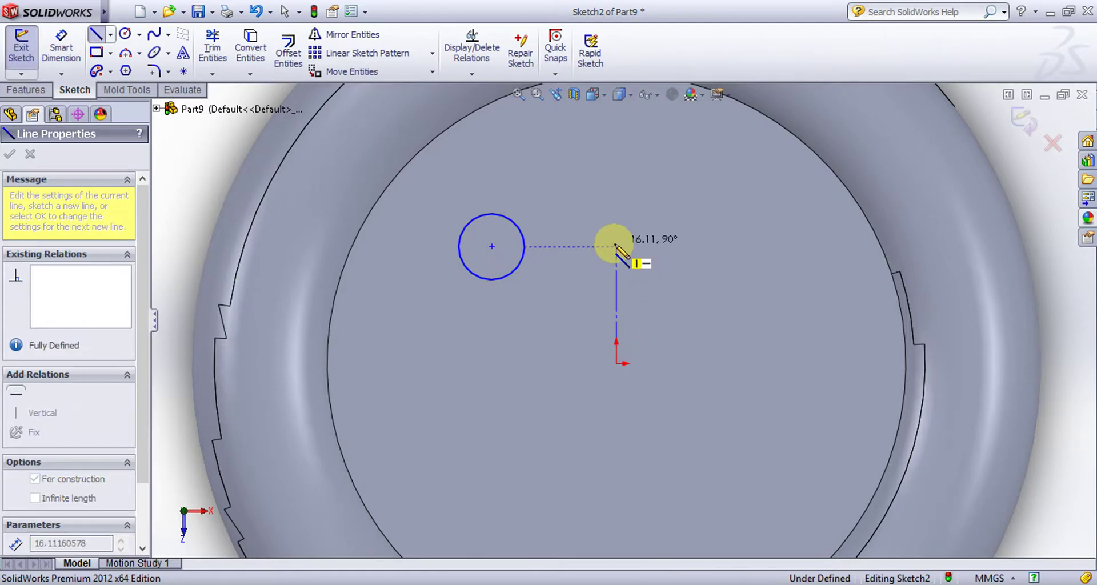
right_click(650, 261)
left_click(680, 132)
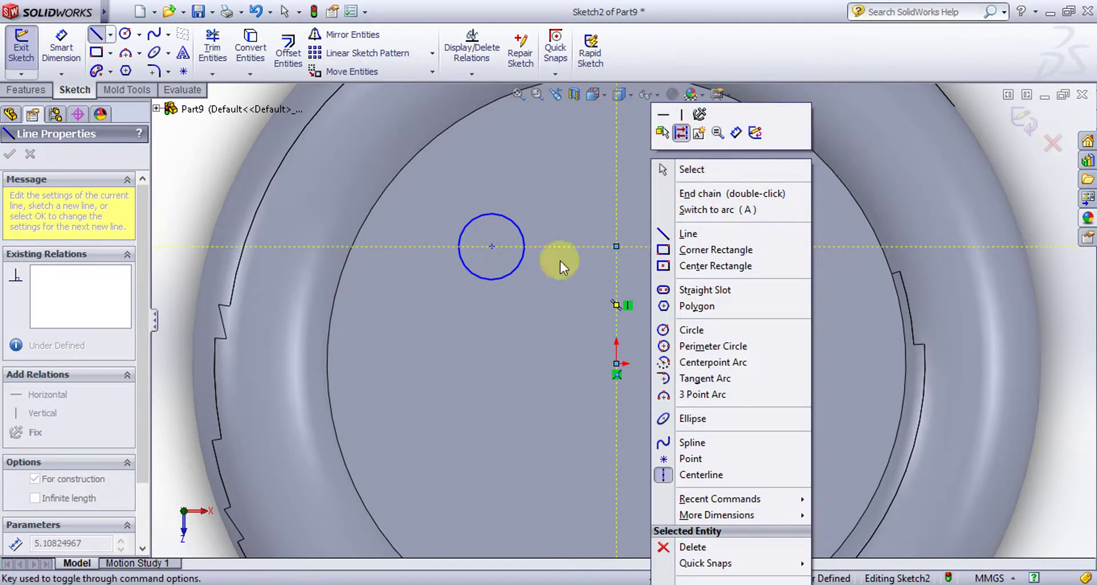
left_click(53, 180)
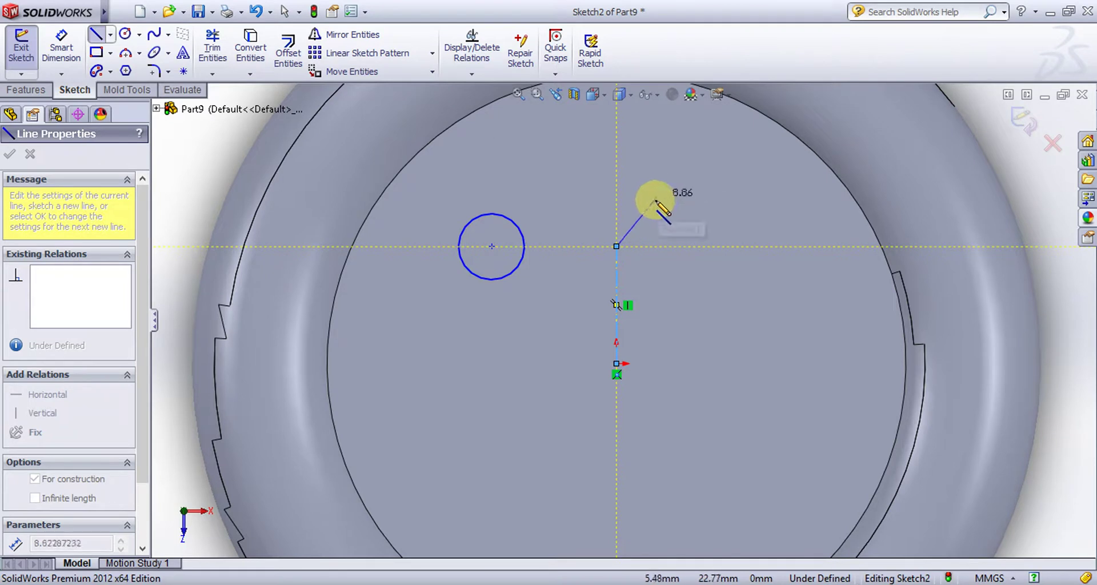
key("Escape")
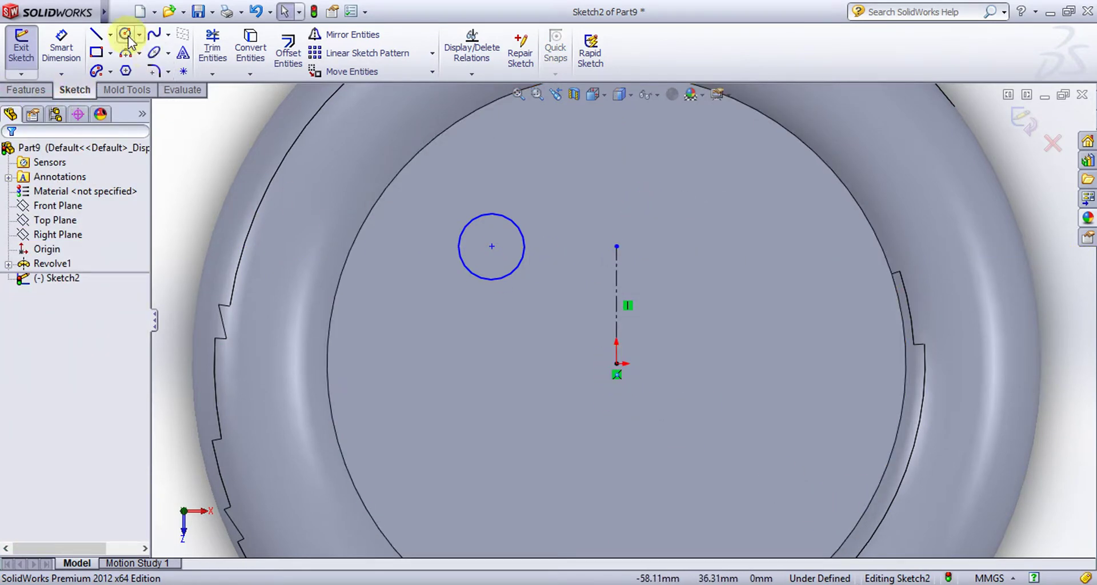
- Draw a horizontal construction centerline from the origin running left
left_click(111, 34)
left_click(112, 68)
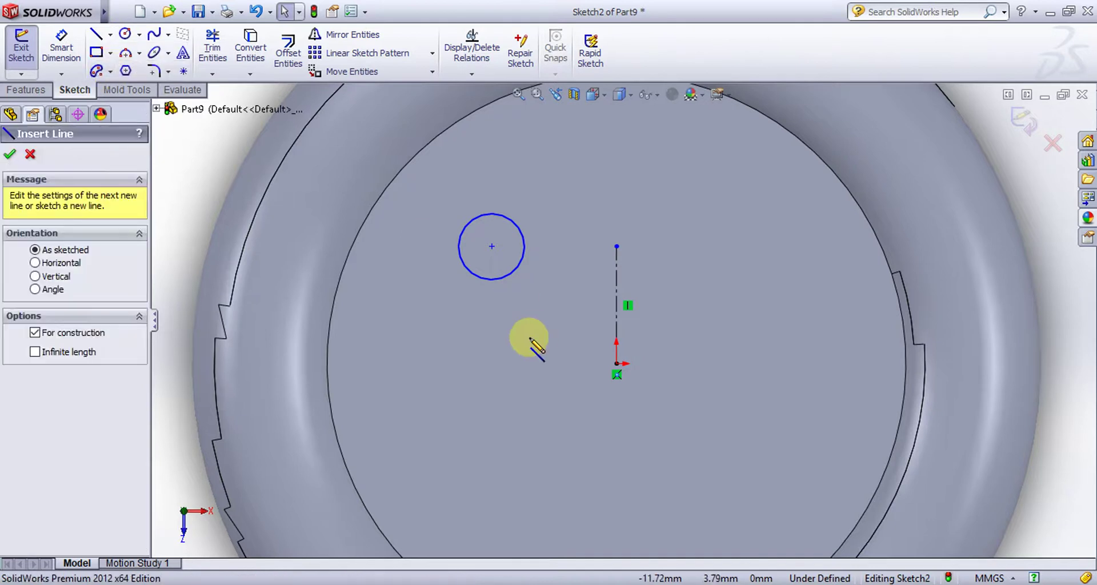
left_click(616, 363)
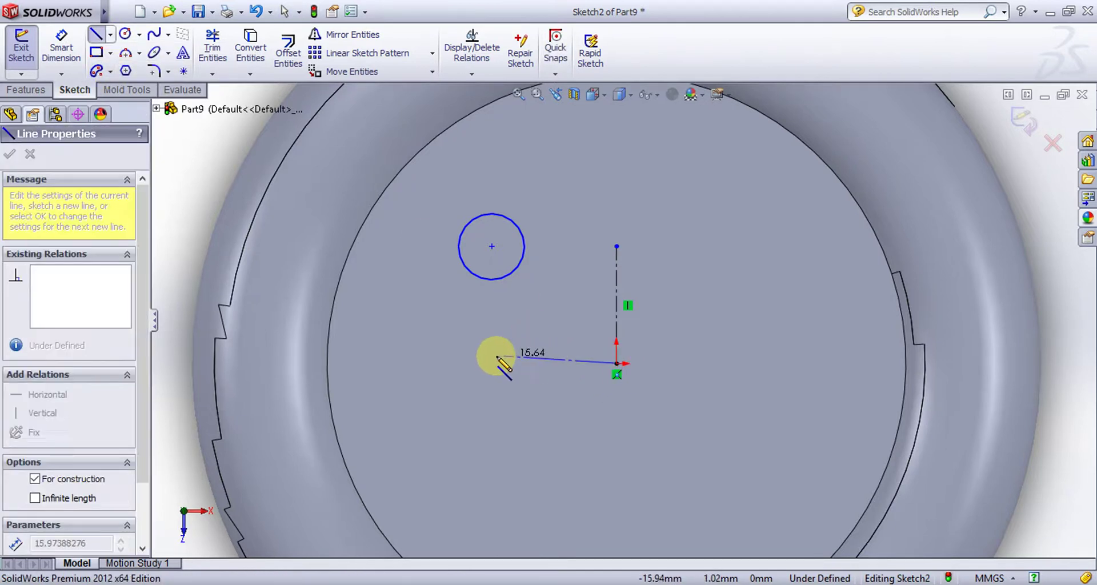
left_click(484, 363)
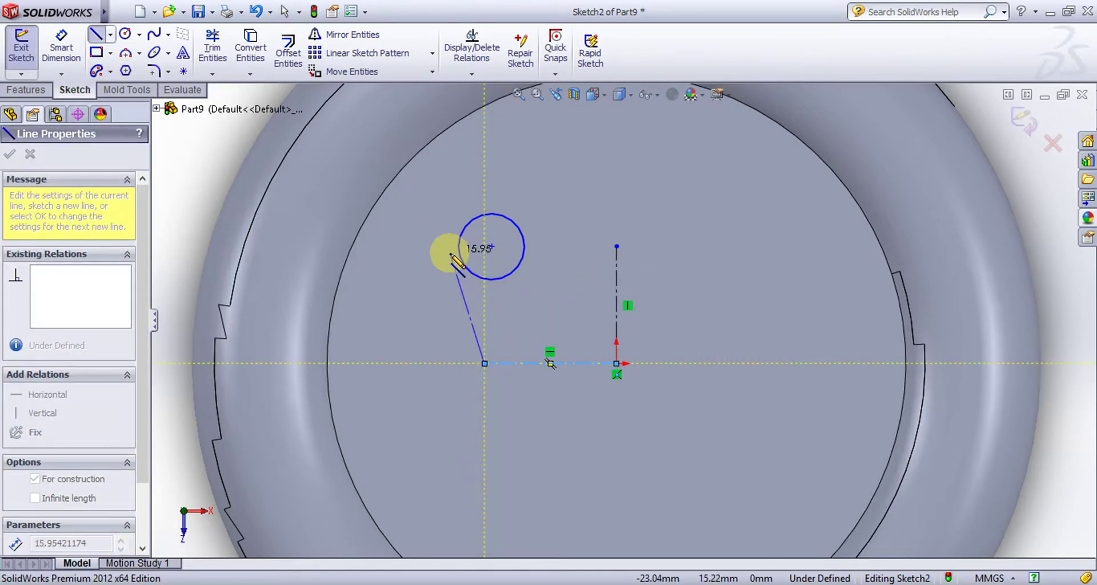
key("Escape")
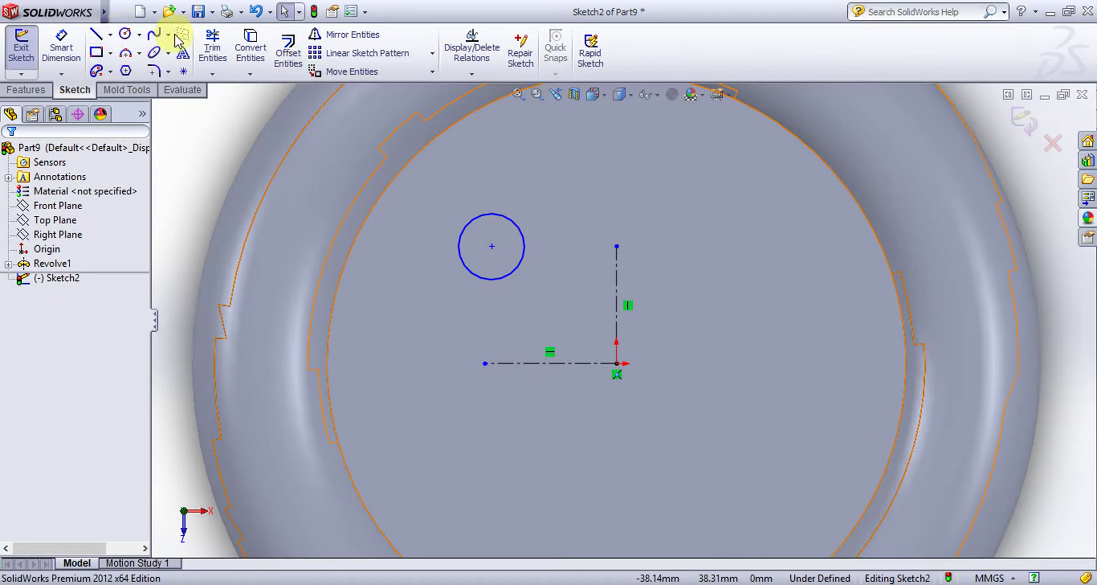
left_click(62, 57)
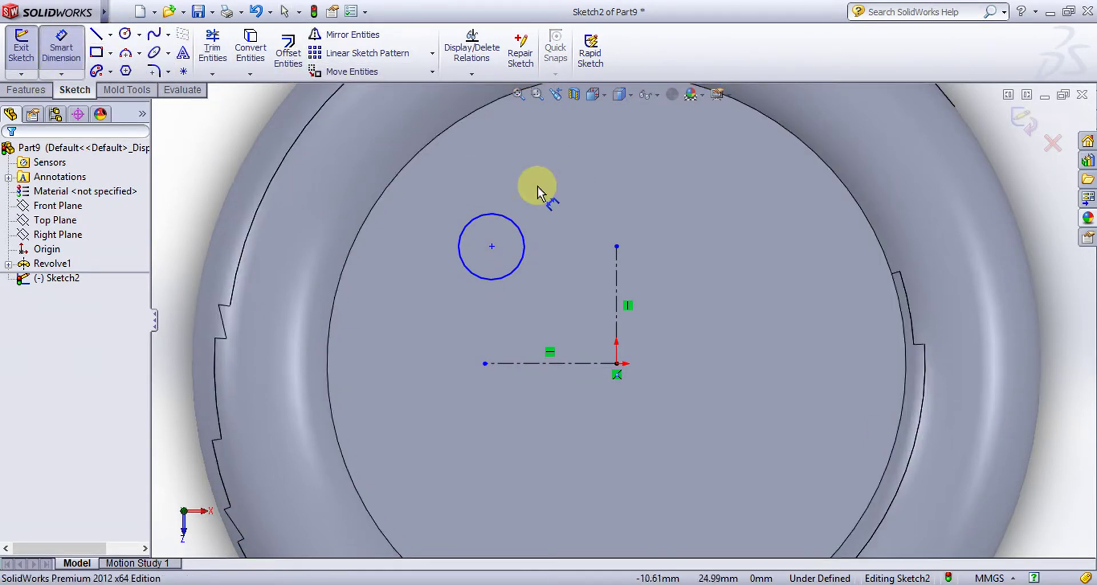
- Place the circle 15 mm from the vertical and 15 mm from the horizontal centerline
left_click(523, 242)
left_click(616, 257)
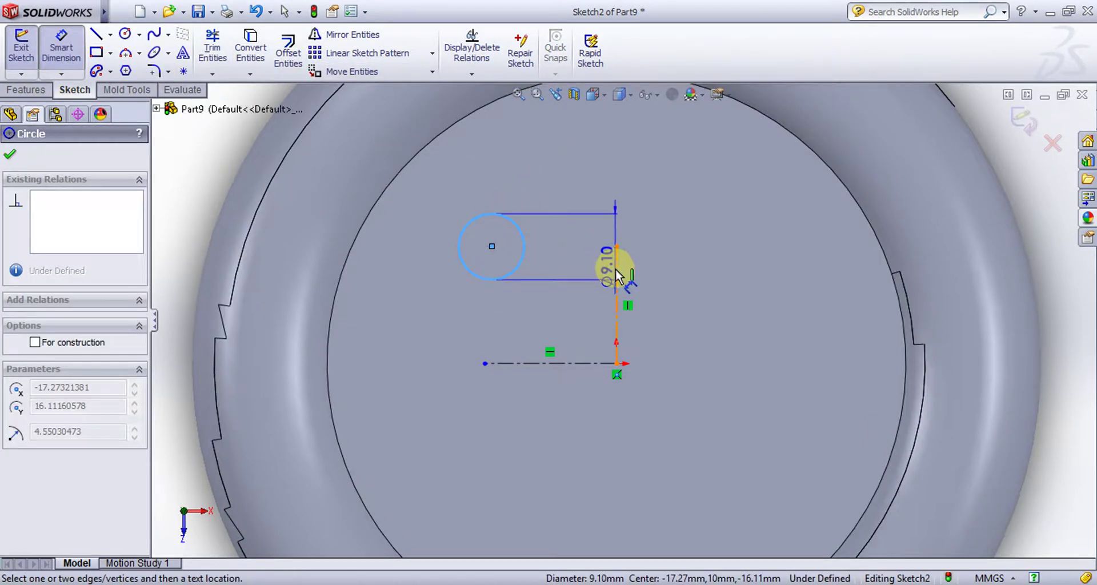
left_click(570, 208)
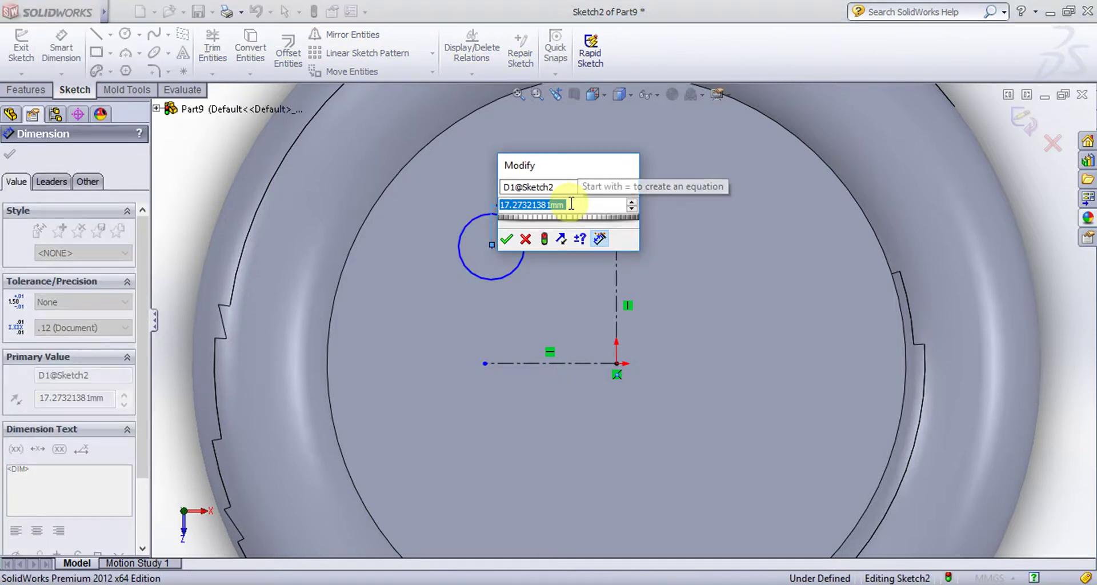
type("15")
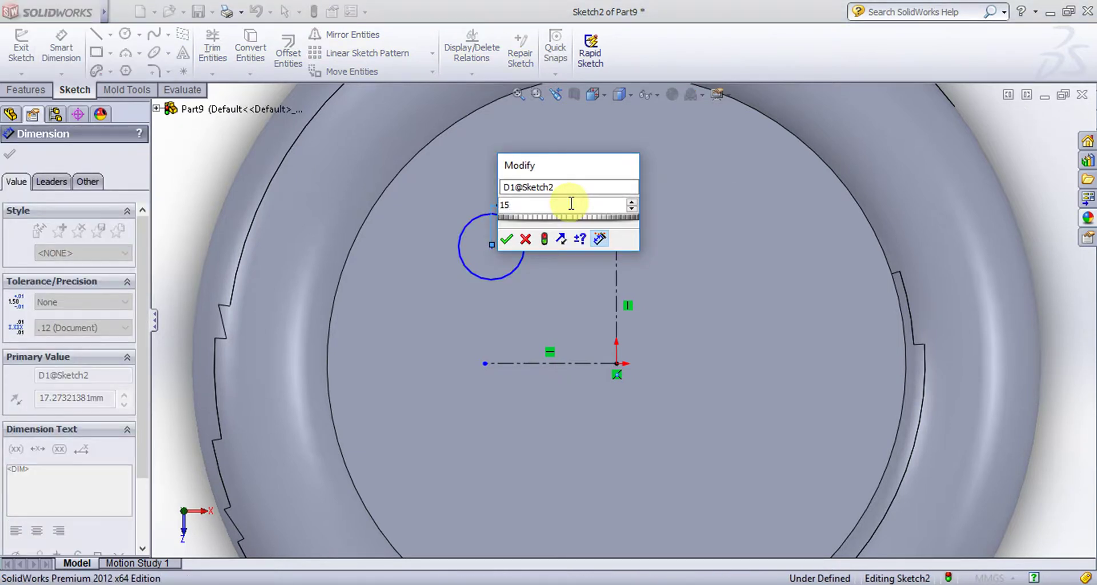
key("Return")
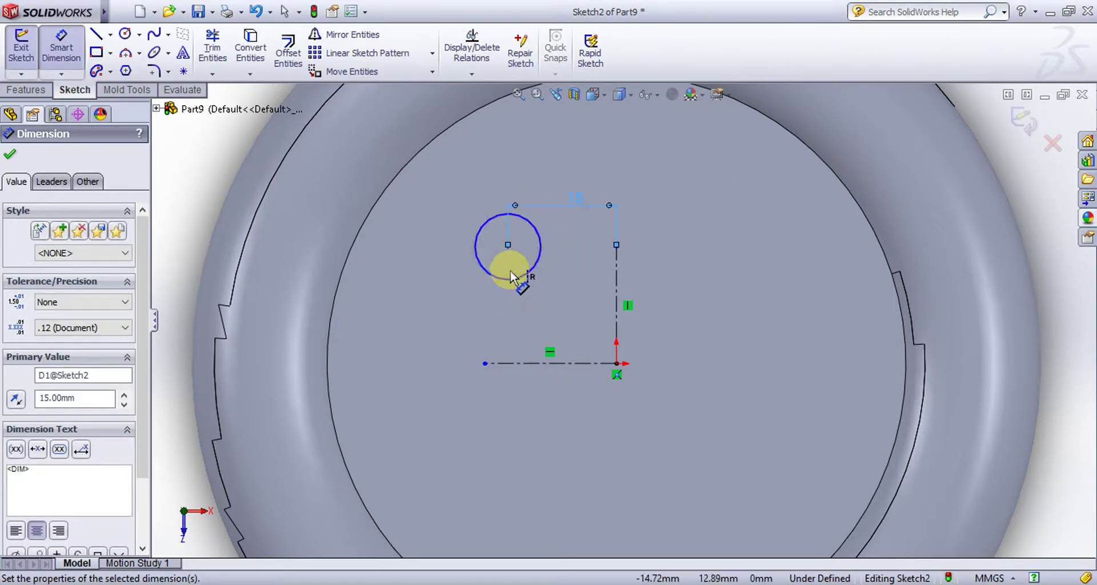
left_click(510, 275)
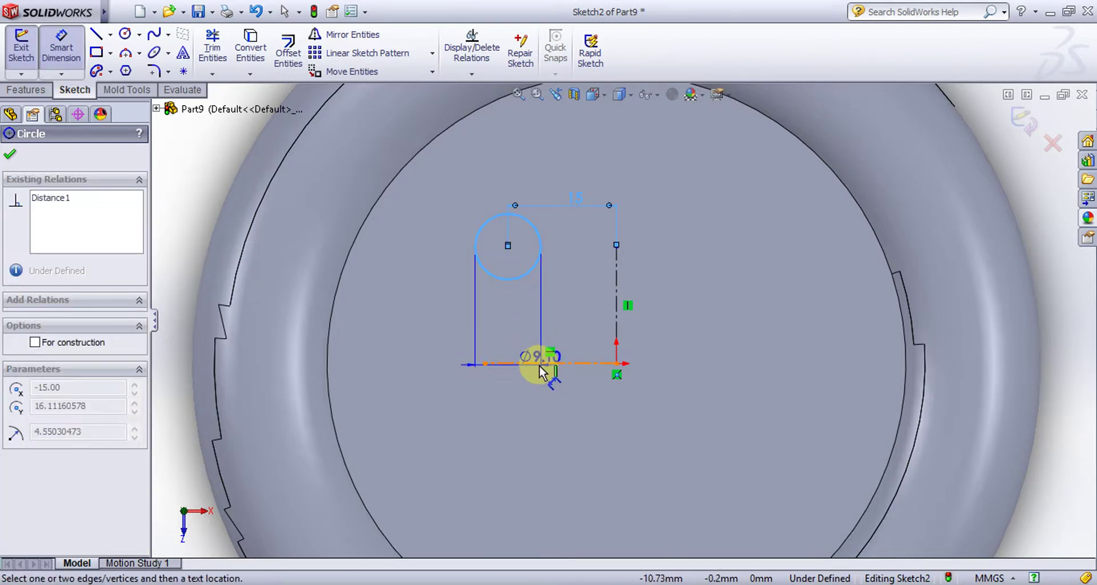
left_click(539, 365)
left_click(434, 312)
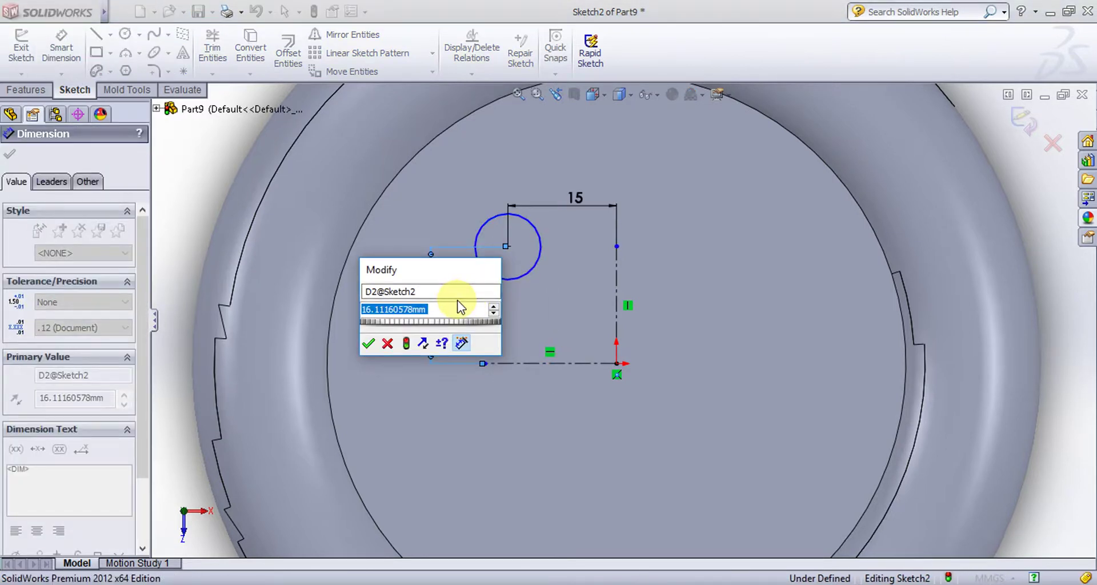
type("15")
key("Return")
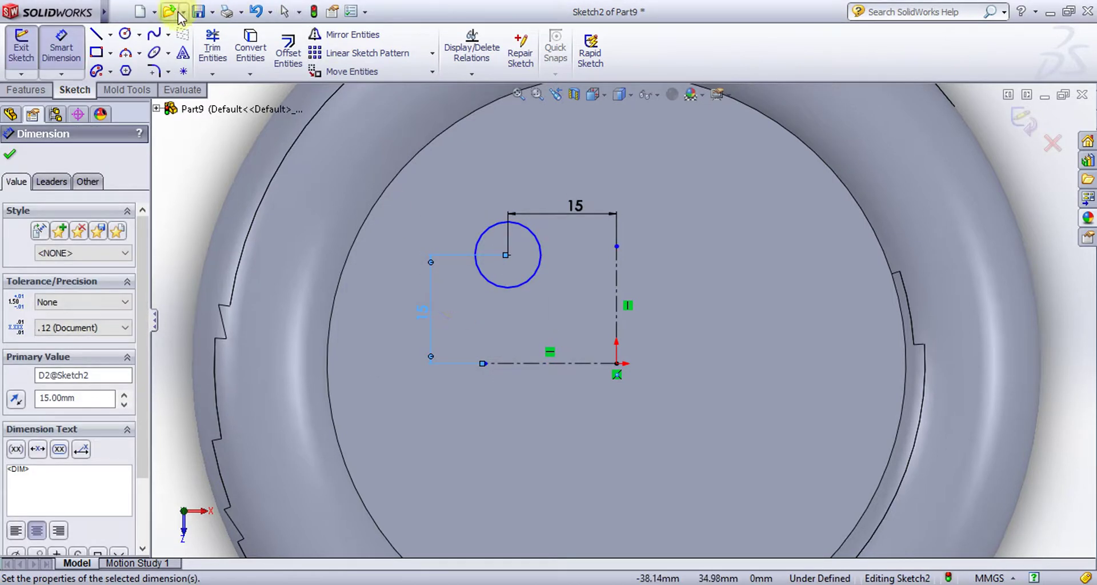
- Set the circle's diameter to 15 mm and exit Sketch2
left_click(479, 237)
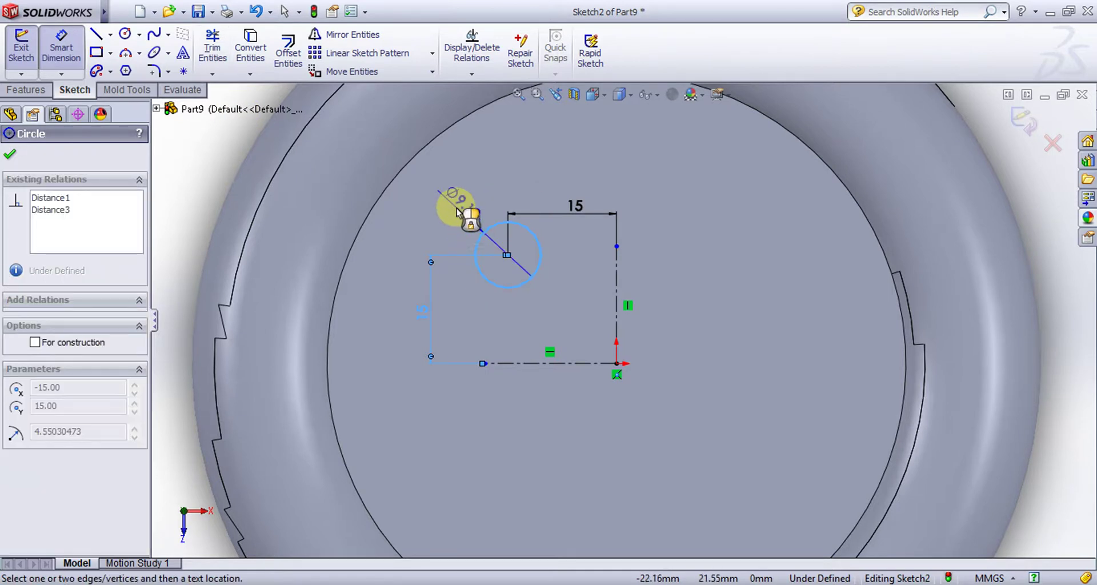
left_click(456, 212)
type("15")
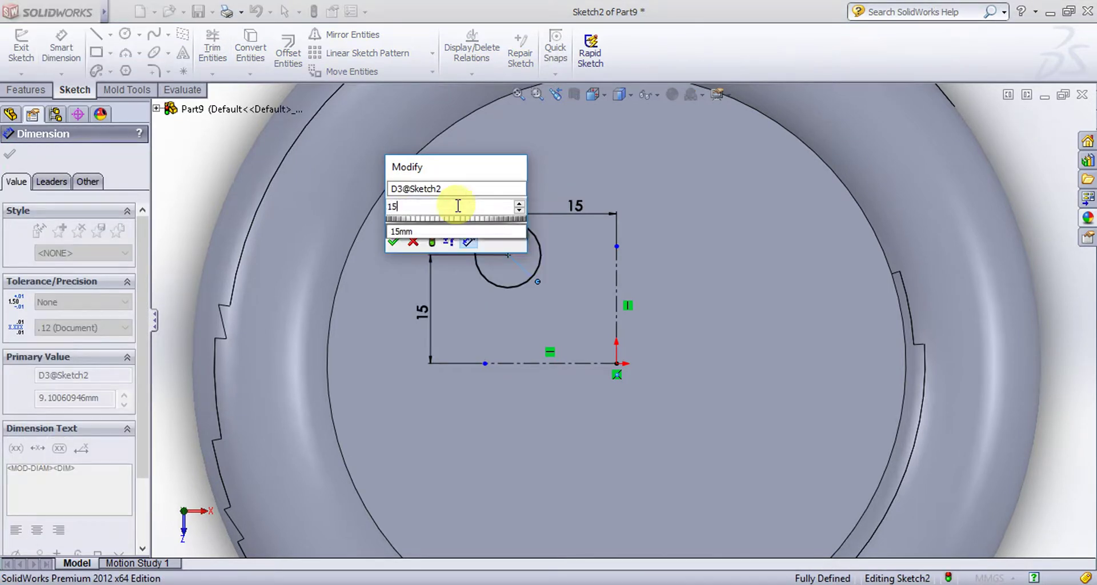
key("Return")
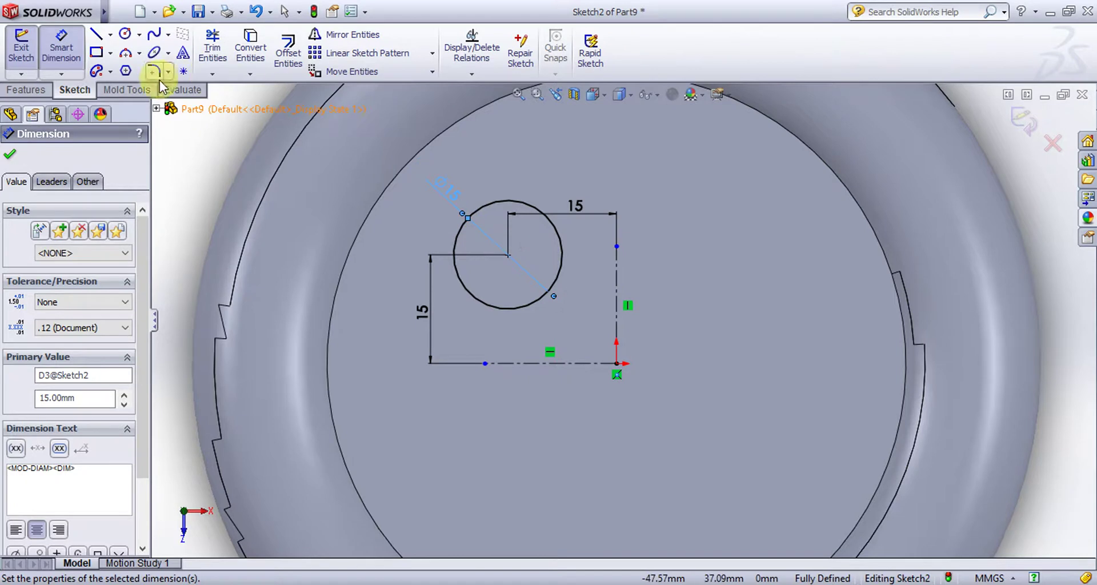
left_click(21, 46)
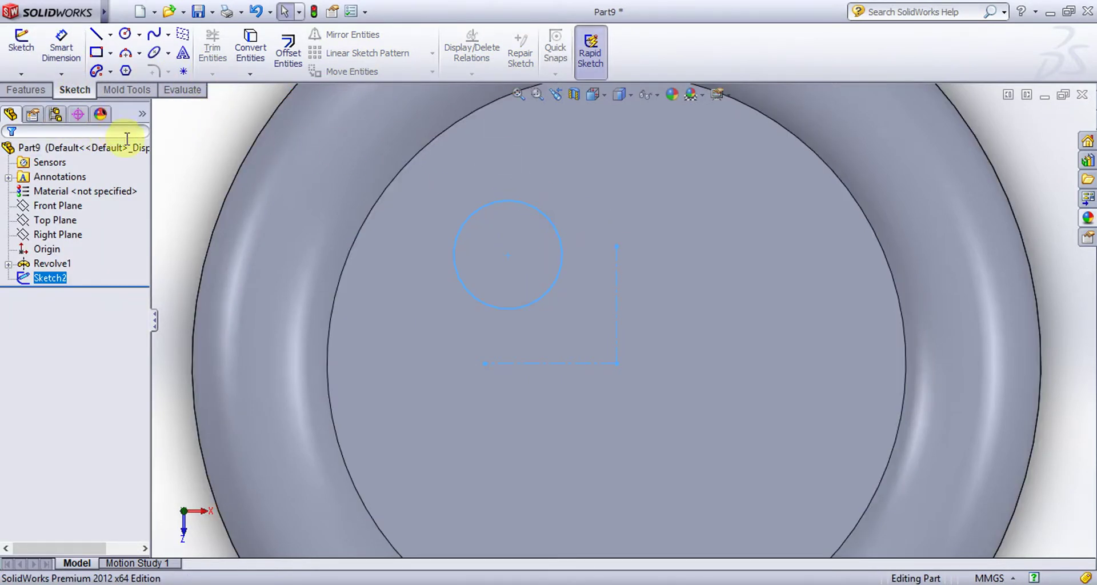
- Reopen Sketch2 and mirror the Ø15 circle across the vertical centerline
left_click(165, 153)
left_click(535, 209)
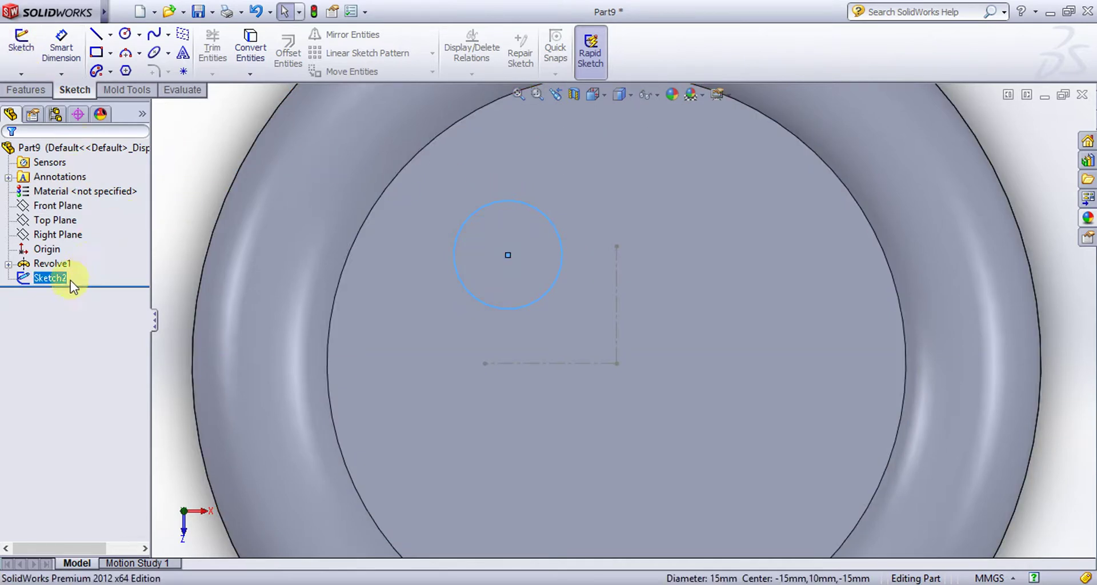
right_click(45, 282)
left_click(43, 247)
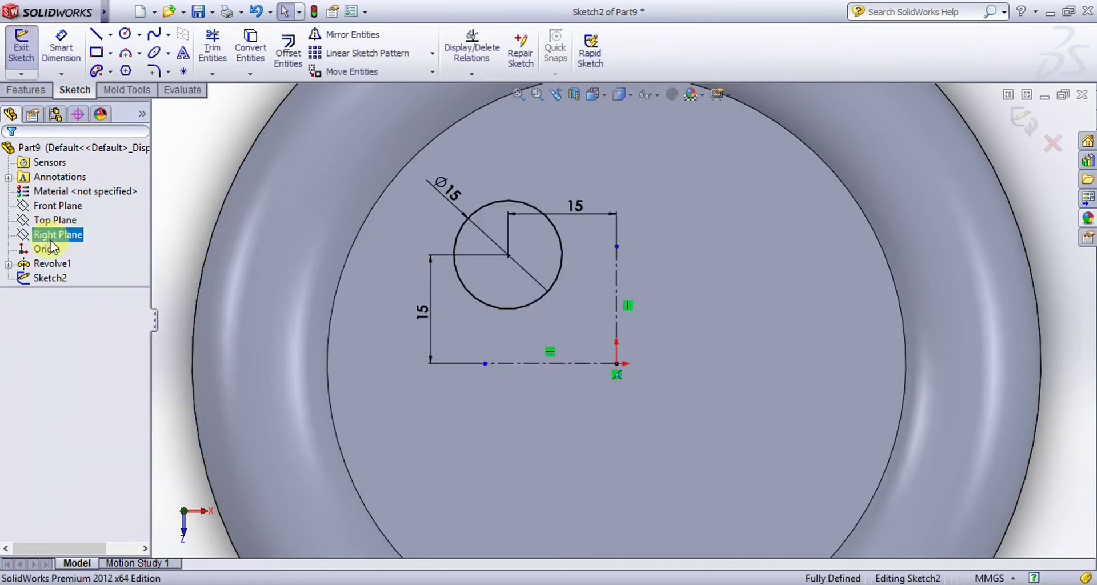
left_click(515, 199)
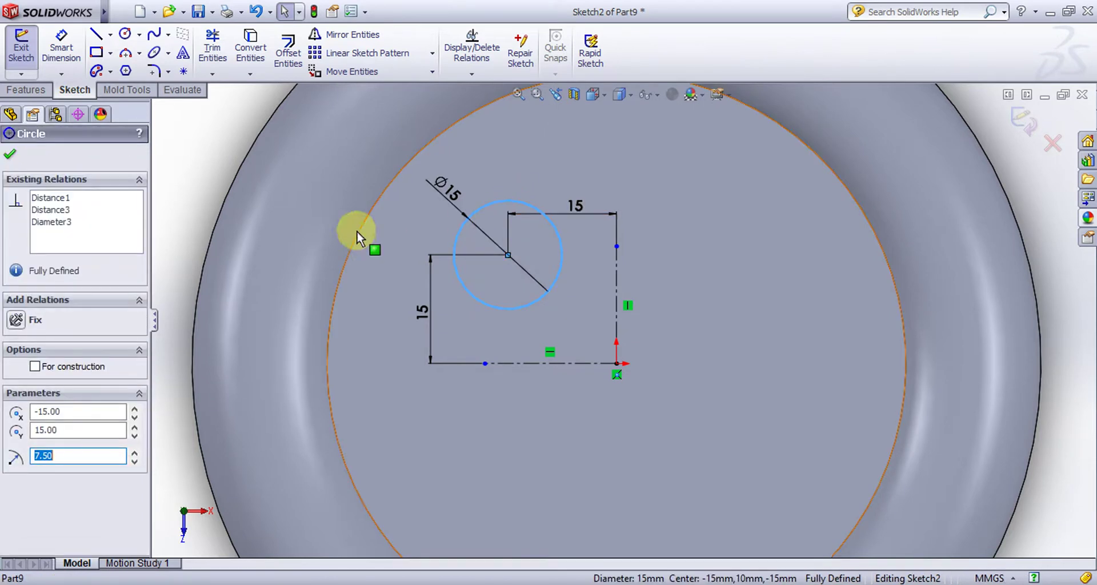
left_click(350, 35)
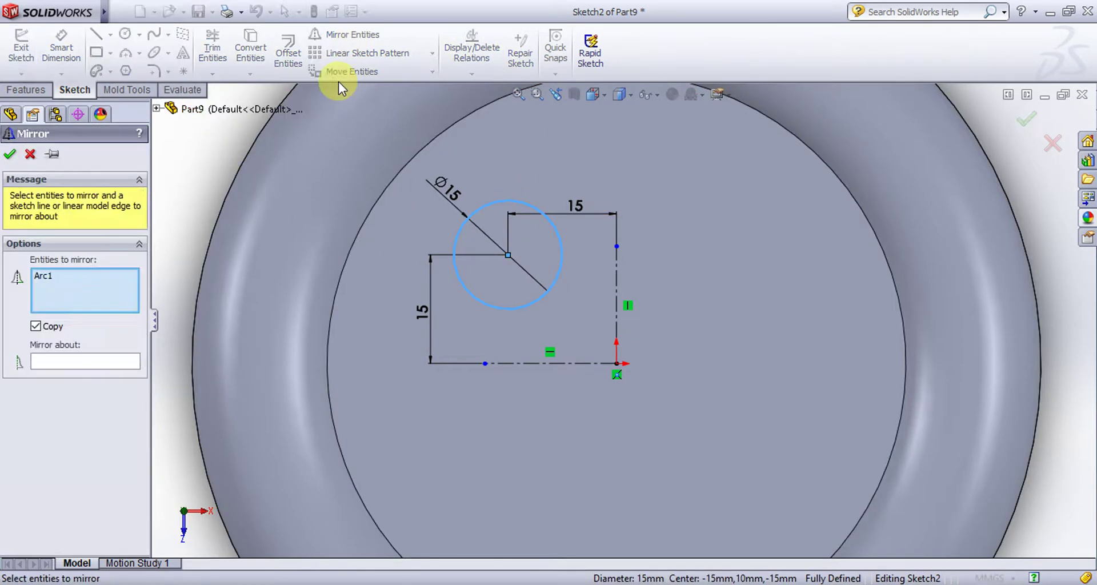
left_click(101, 358)
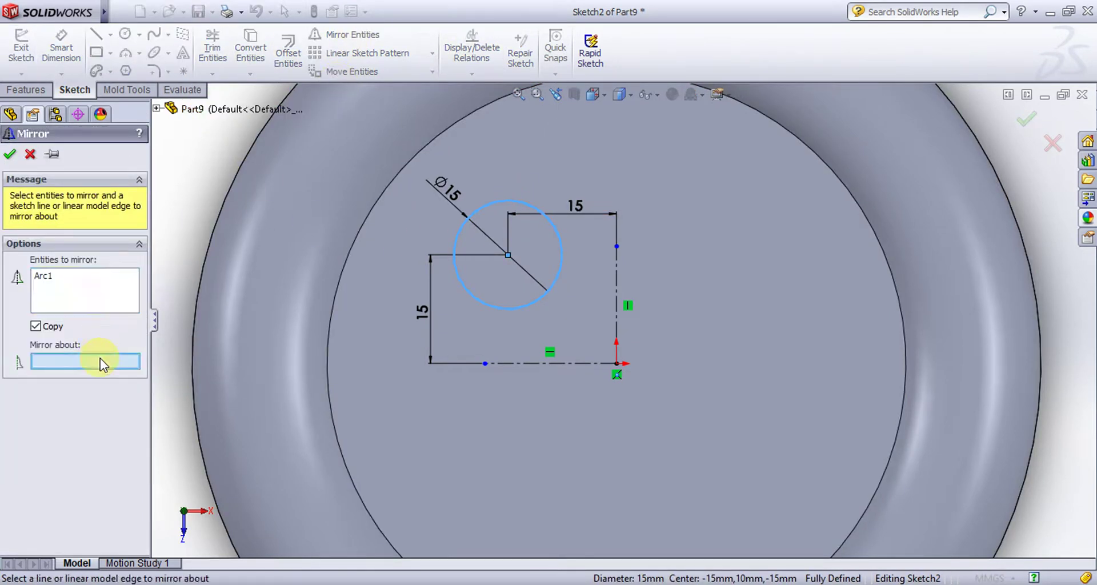
left_click(616, 294)
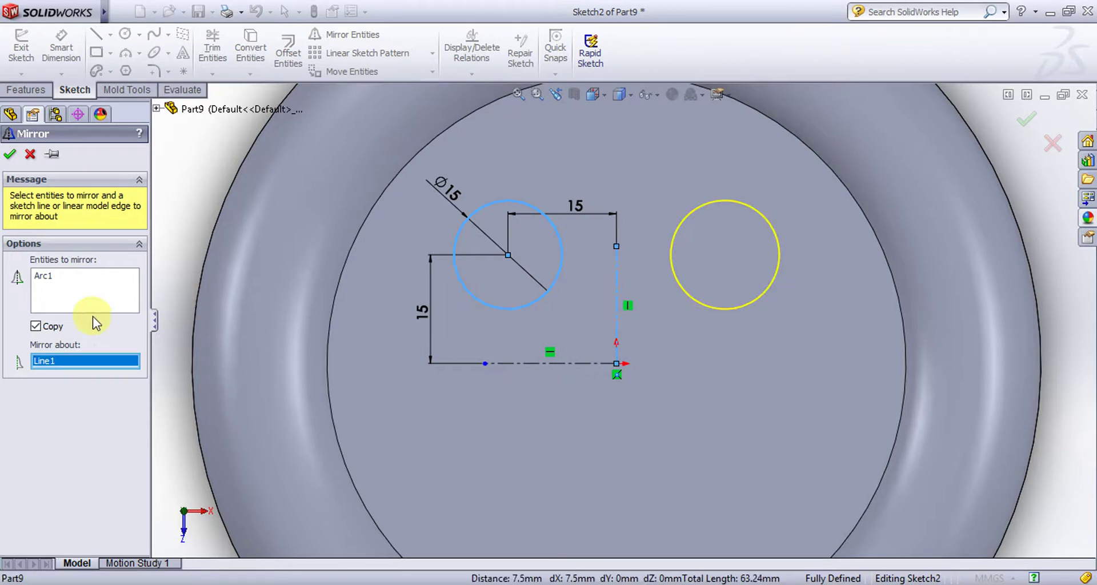
left_click(10, 154)
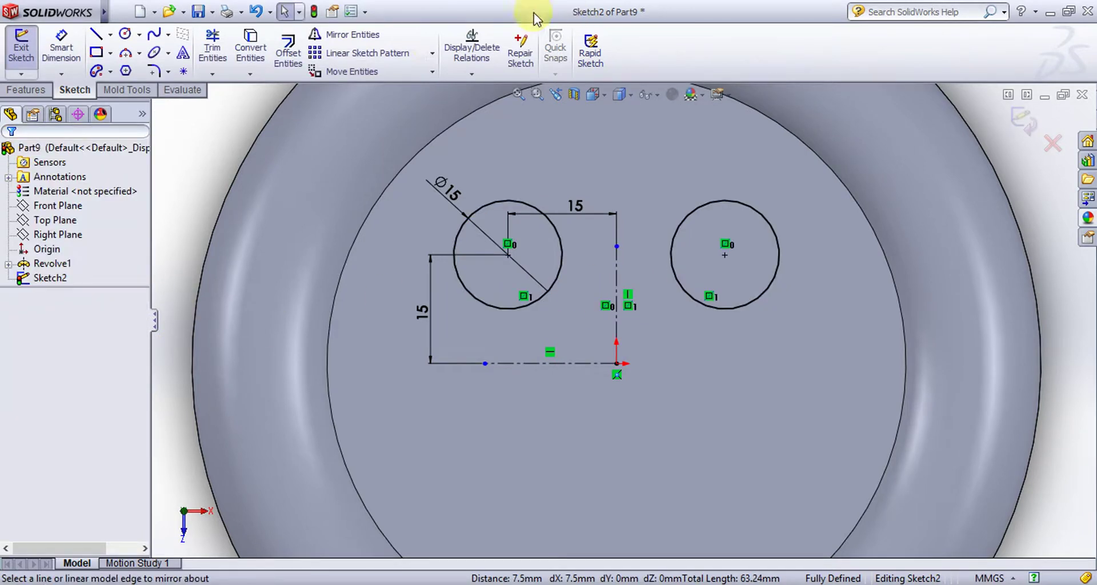
- Mirror both circles across the horizontal centerline for four holes, then exit the sketch
left_click(340, 35)
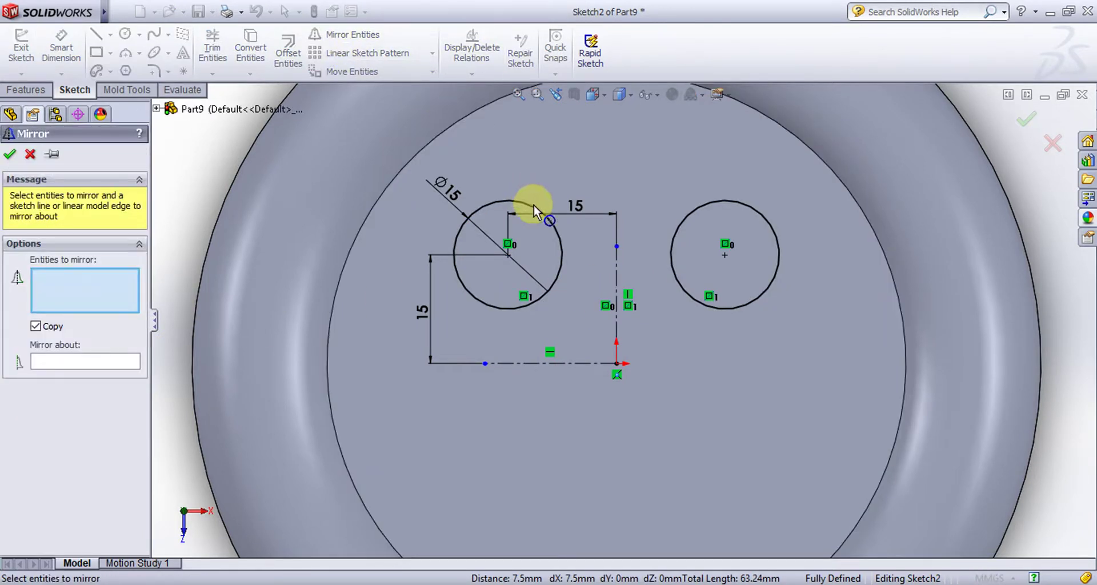
left_click(554, 231)
left_click(778, 256)
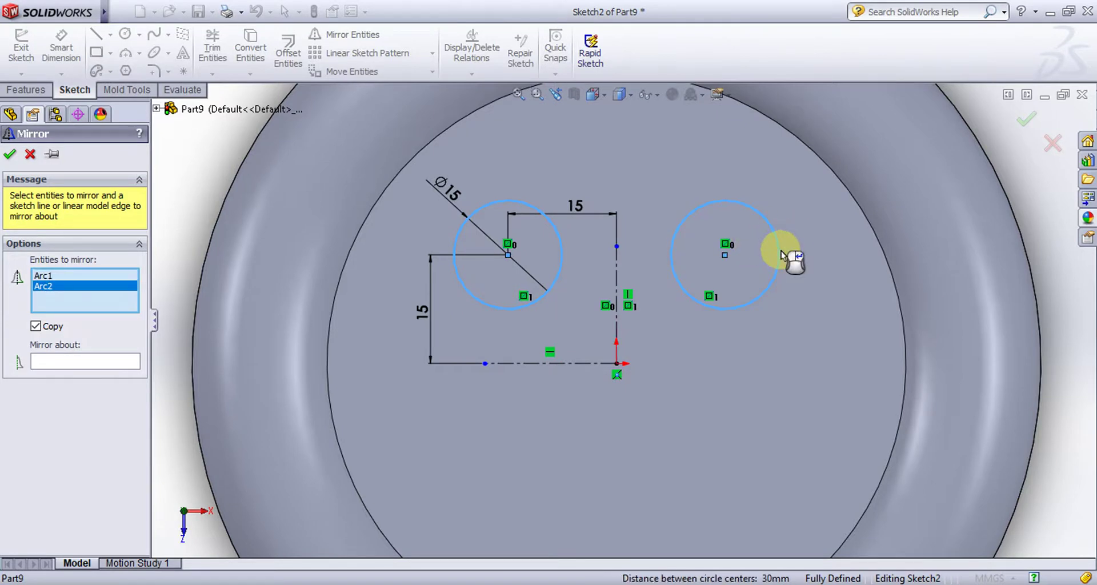
left_click(136, 359)
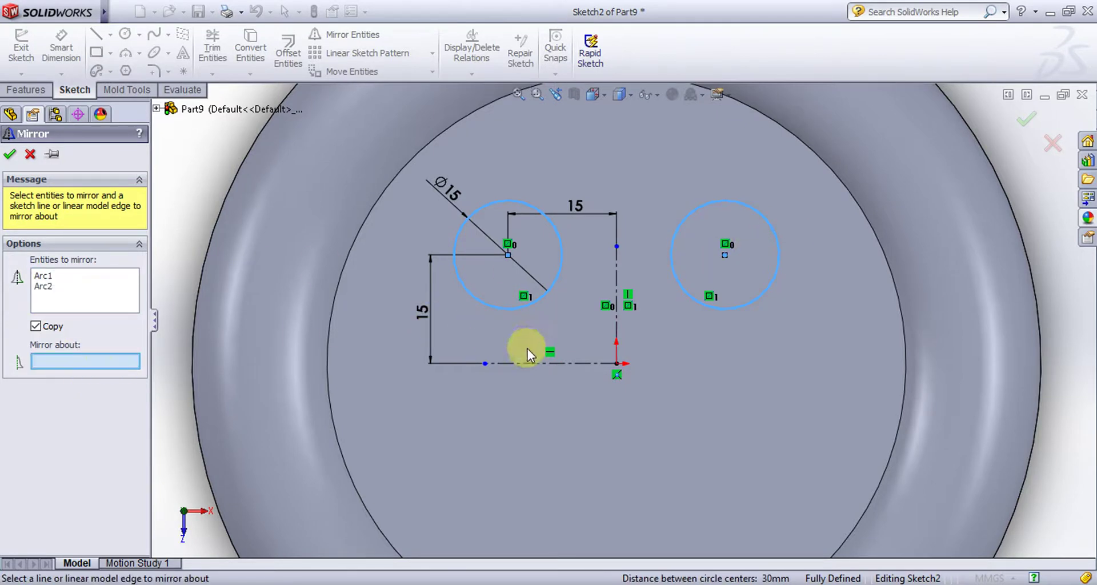
left_click(535, 362)
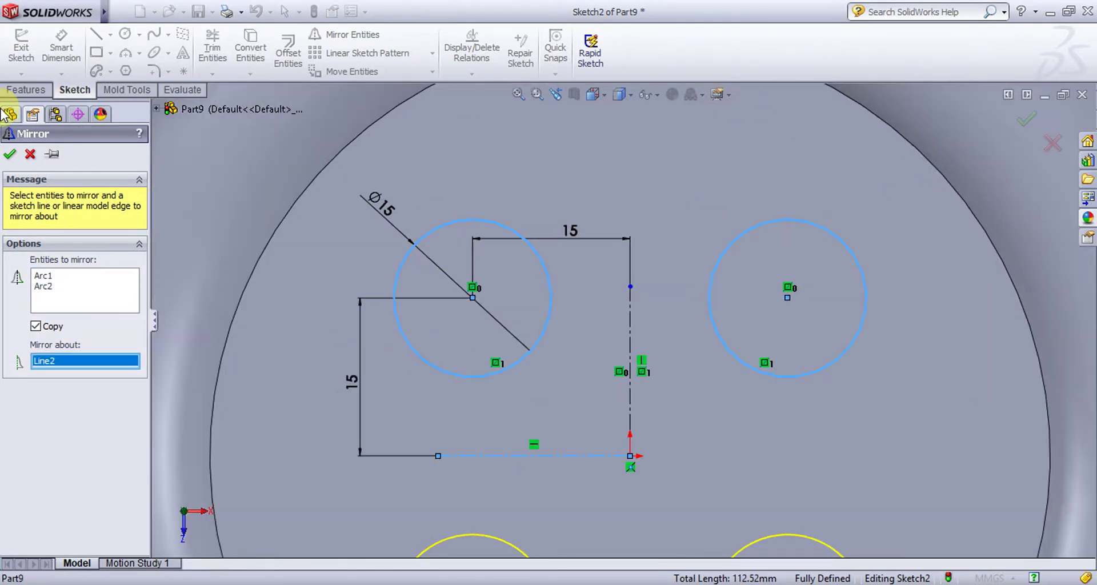
left_click(10, 154)
scroll(643, 170, "down", 2)
middle_click_drag(563, 282, 571, 122)
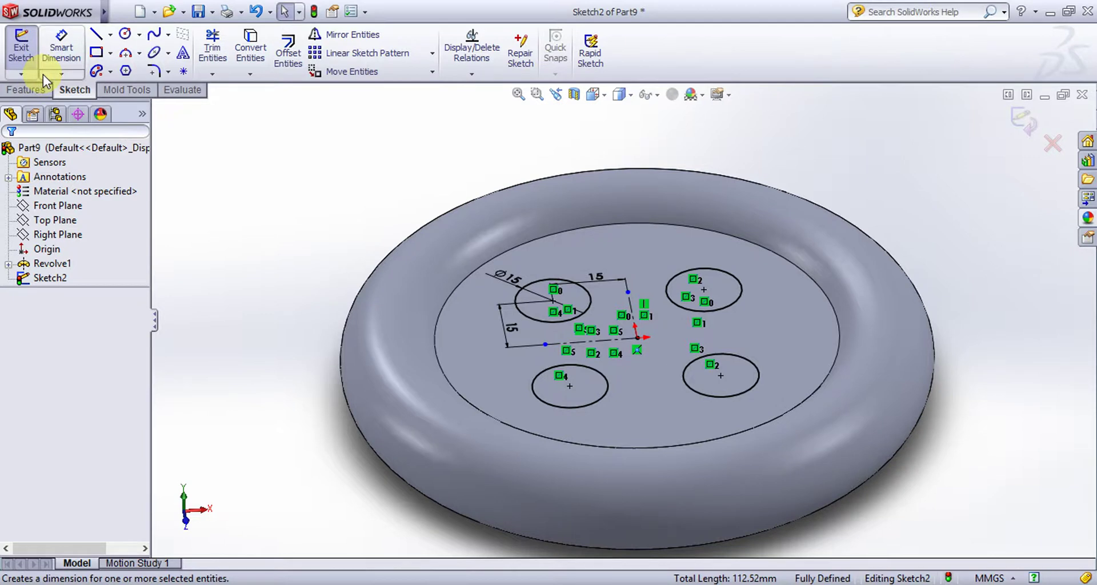
left_click(21, 54)
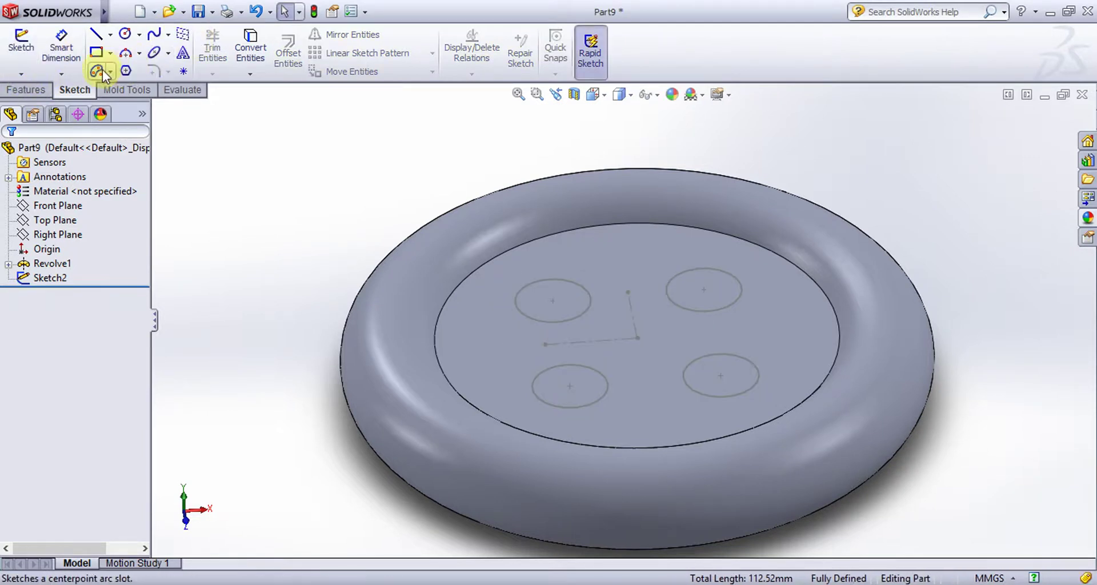
left_click(41, 91)
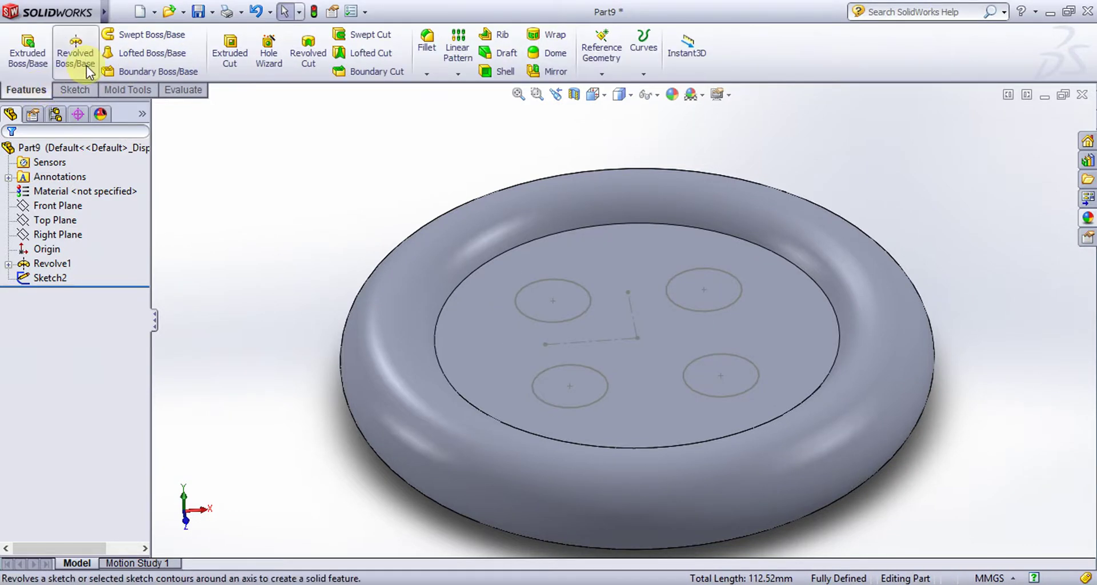
left_click(232, 58)
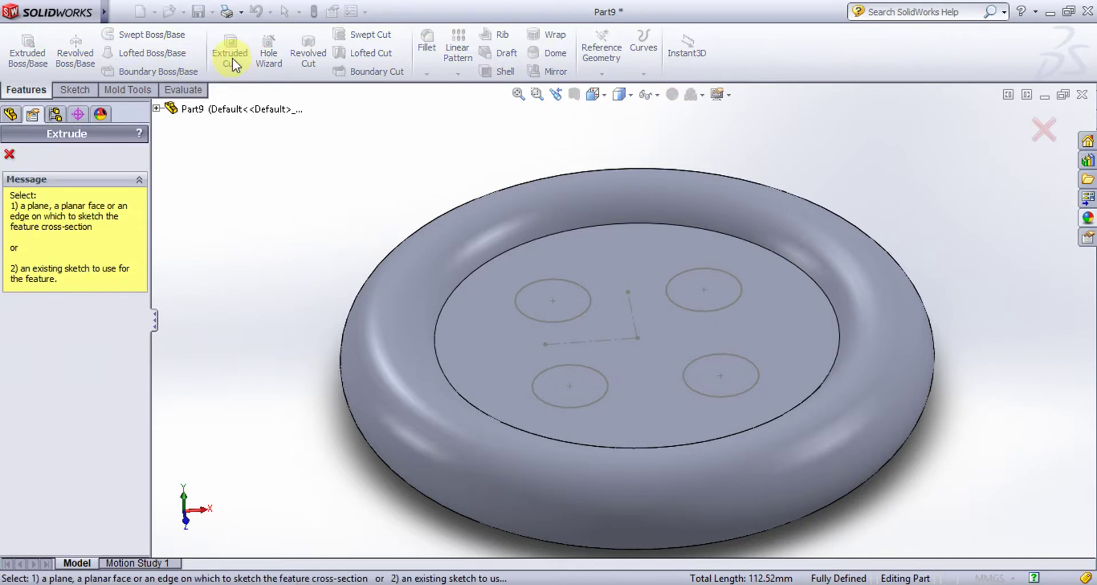
- Extrude-cut the four Sketch2 circles 20 mm deep through the button's centre face
left_click(607, 389)
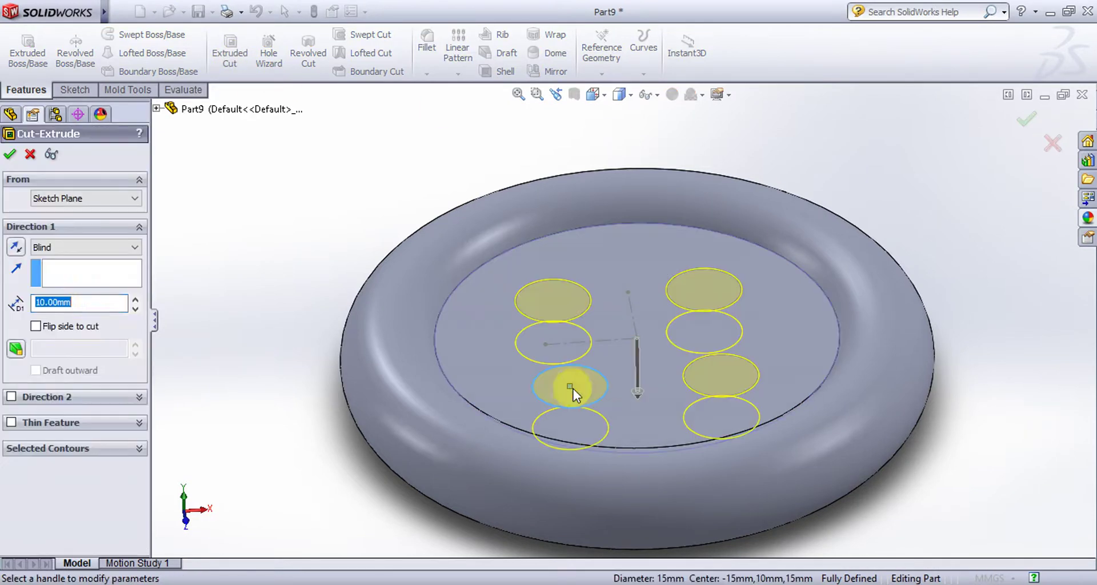
middle_click_drag(514, 379, 480, 252)
left_click_drag(645, 403, 649, 451)
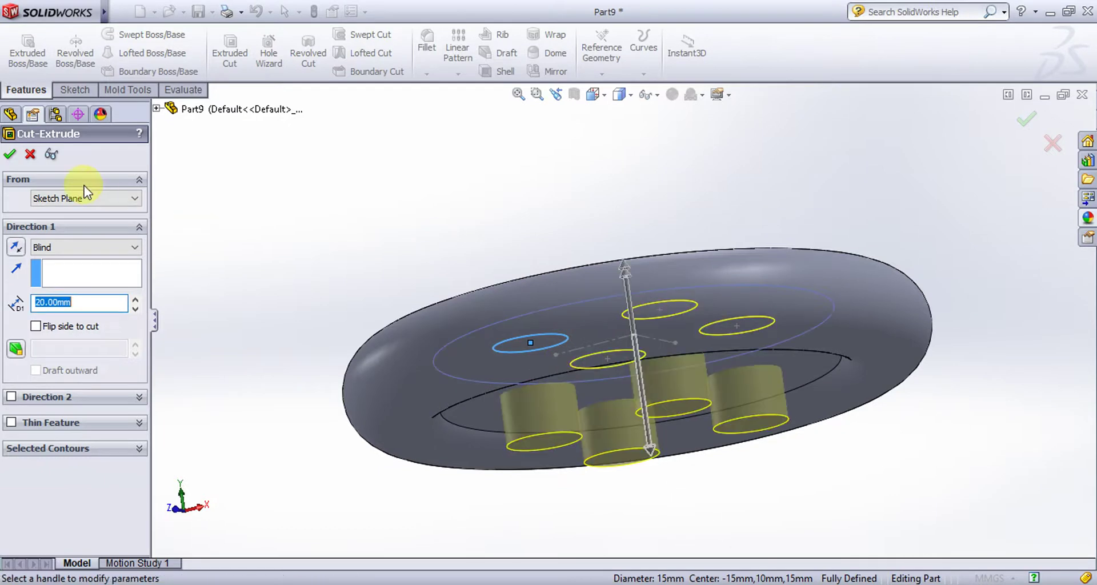
left_click(9, 155)
middle_click_drag(415, 159, 472, 299)
scroll(472, 299, "up", 3)
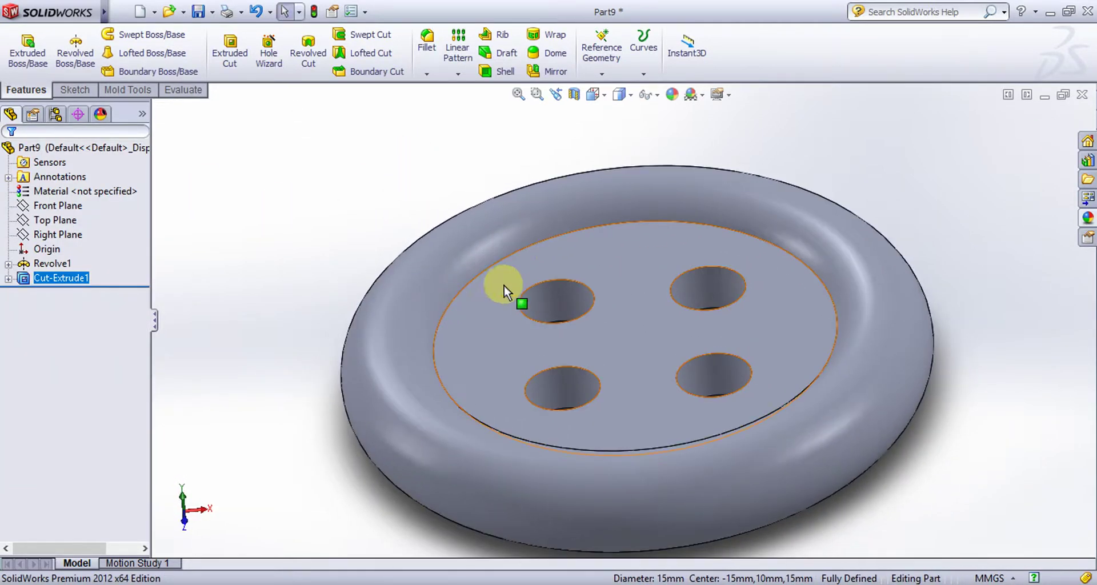
scroll(731, 355, "down", 3)
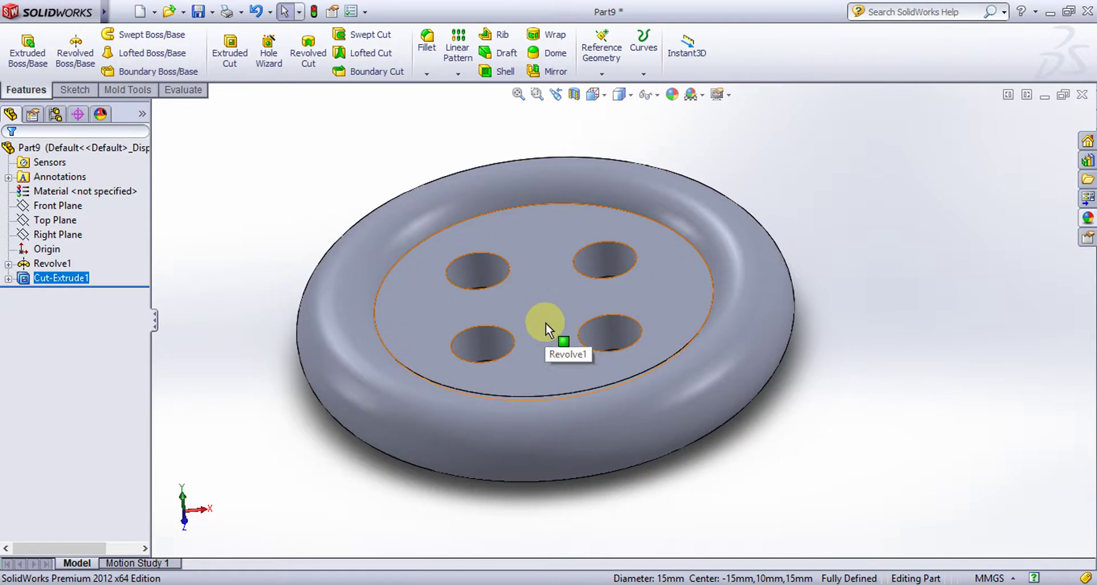
middle_click_drag(546, 324, 551, 322)
scroll(657, 317, "down", 2)
middle_click_drag(612, 257, 603, 252)
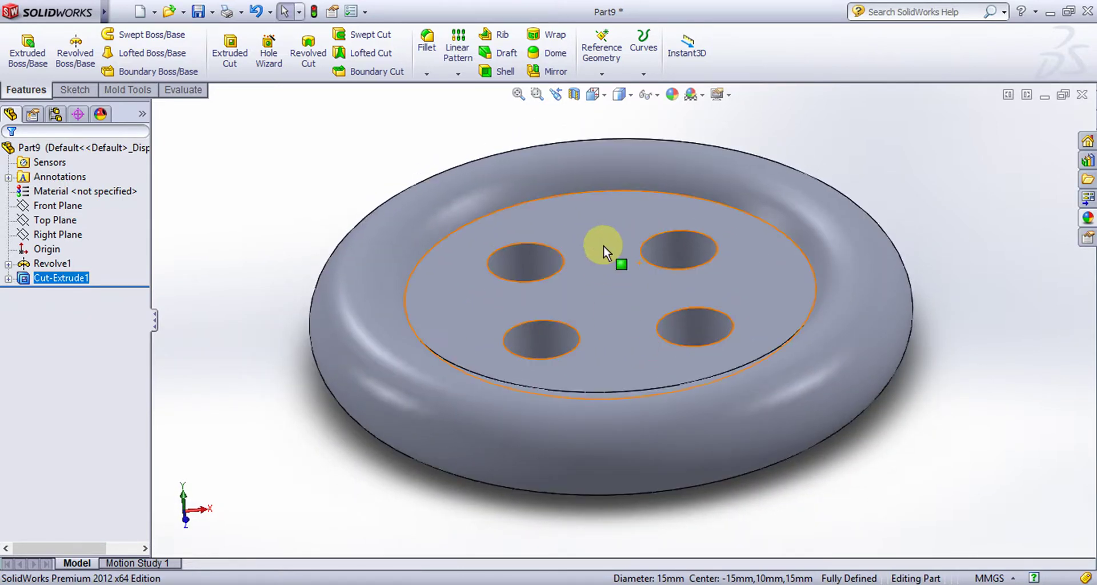
left_click(118, 89)
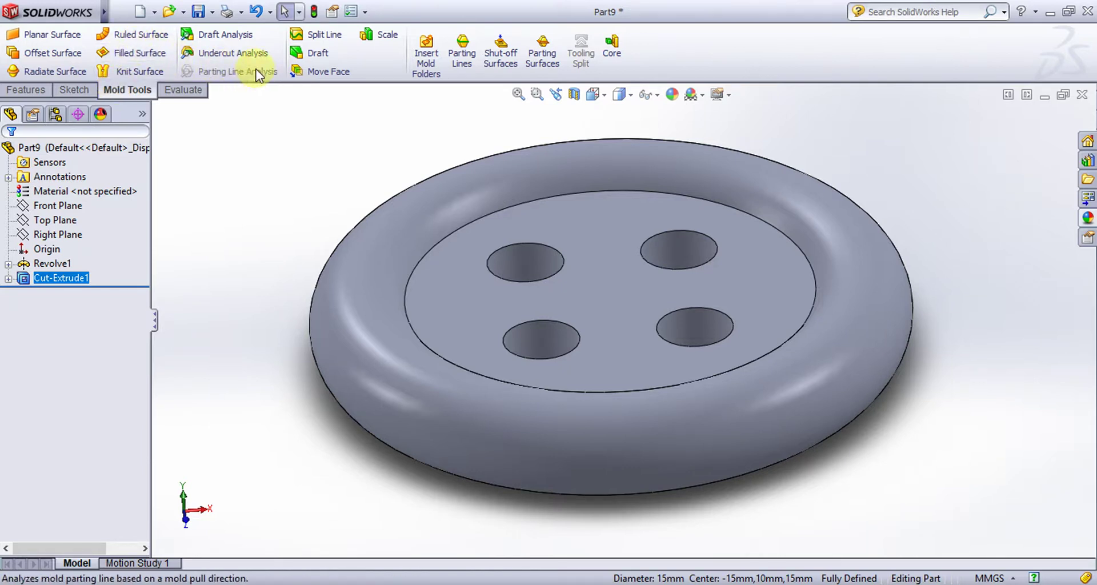
left_click(224, 39)
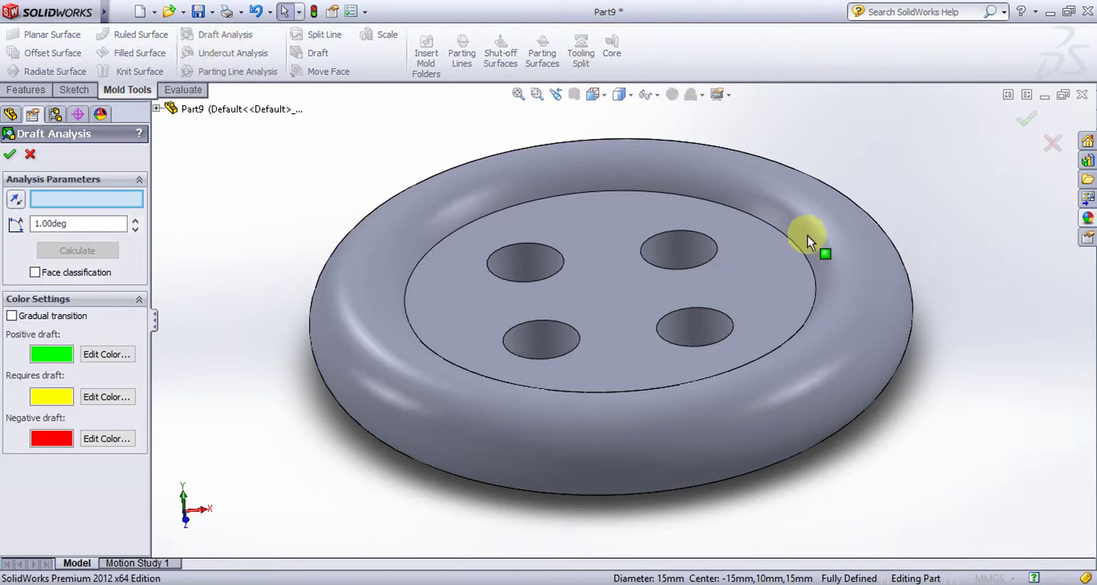
left_click(487, 293)
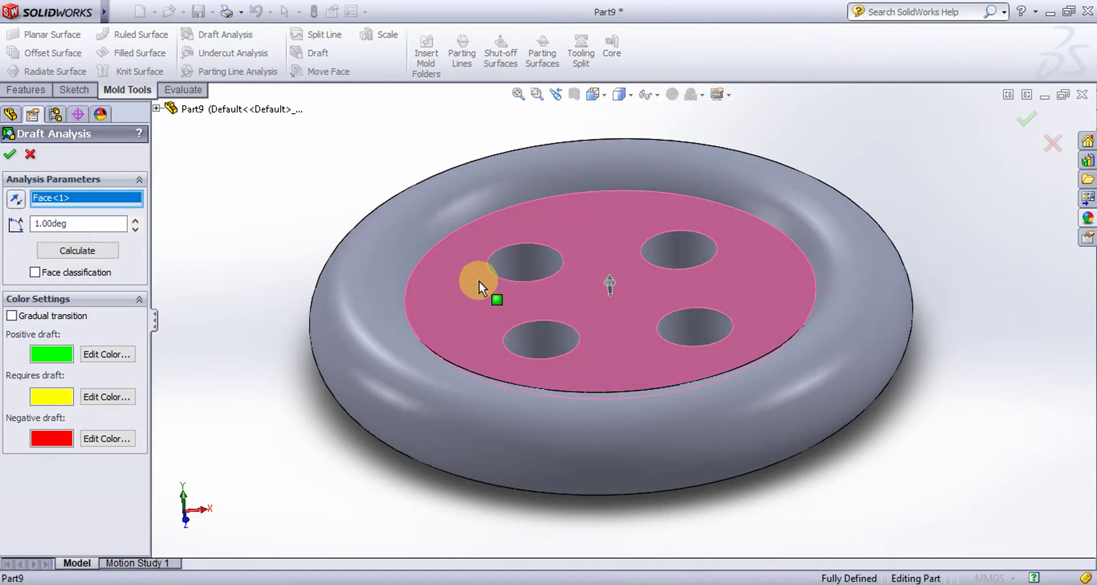
left_click(70, 250)
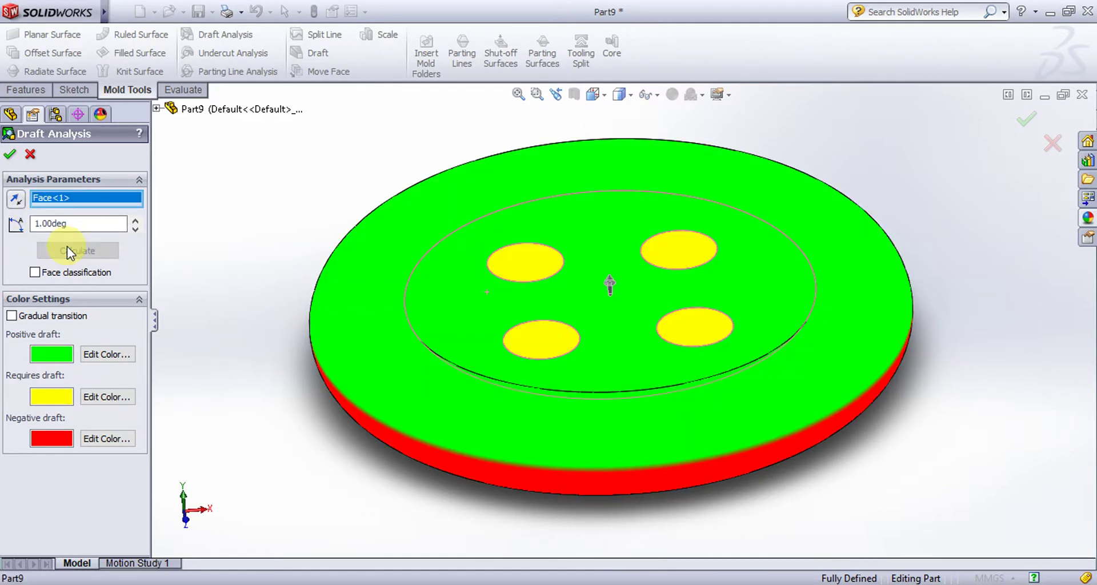
middle_click_drag(306, 275, 299, 248)
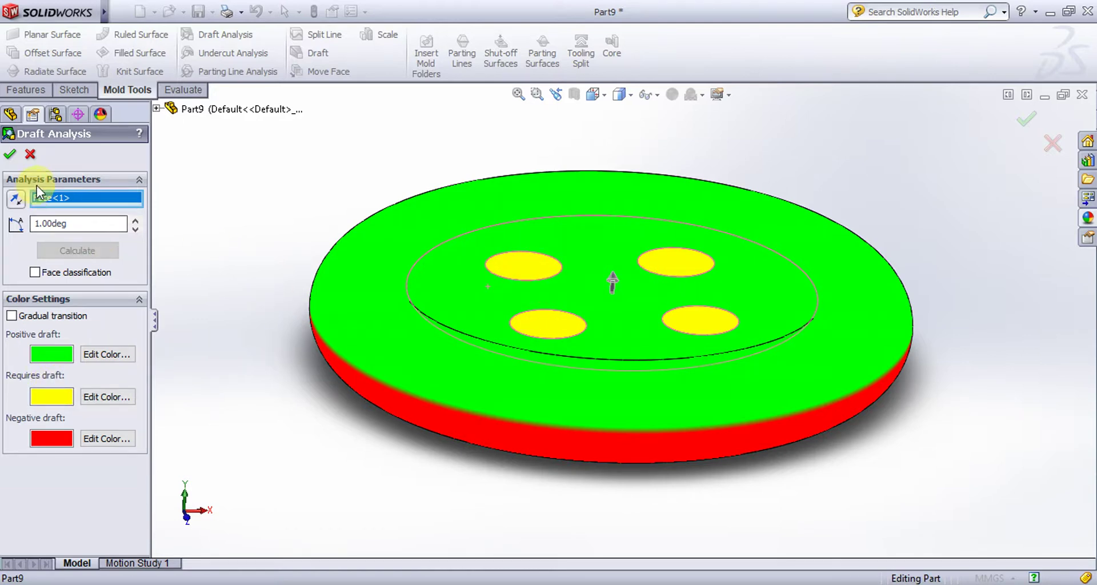
left_click(30, 155)
middle_click_drag(328, 163, 320, 176)
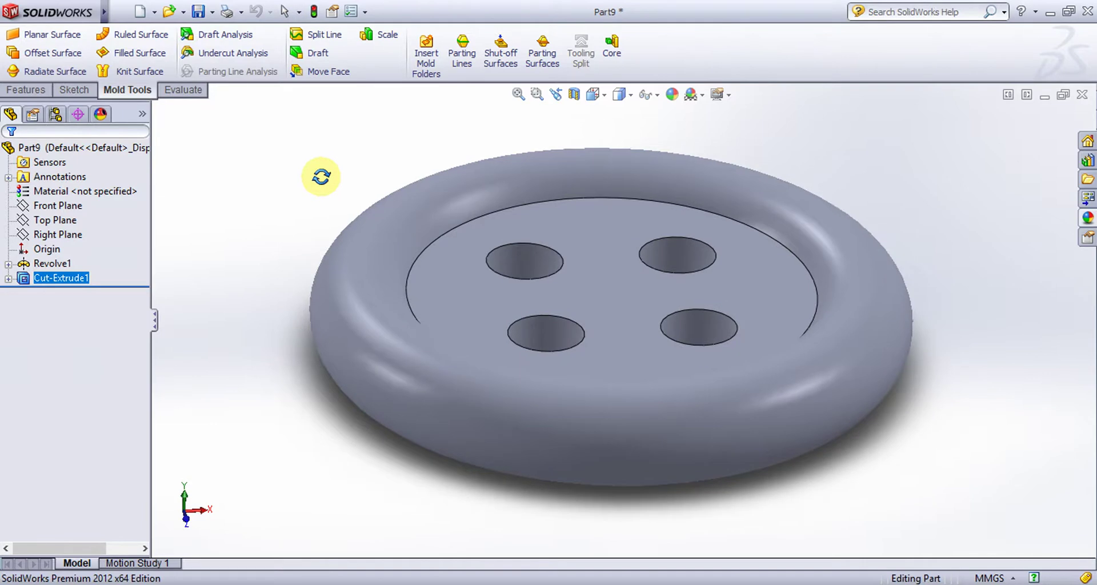
left_click(218, 34)
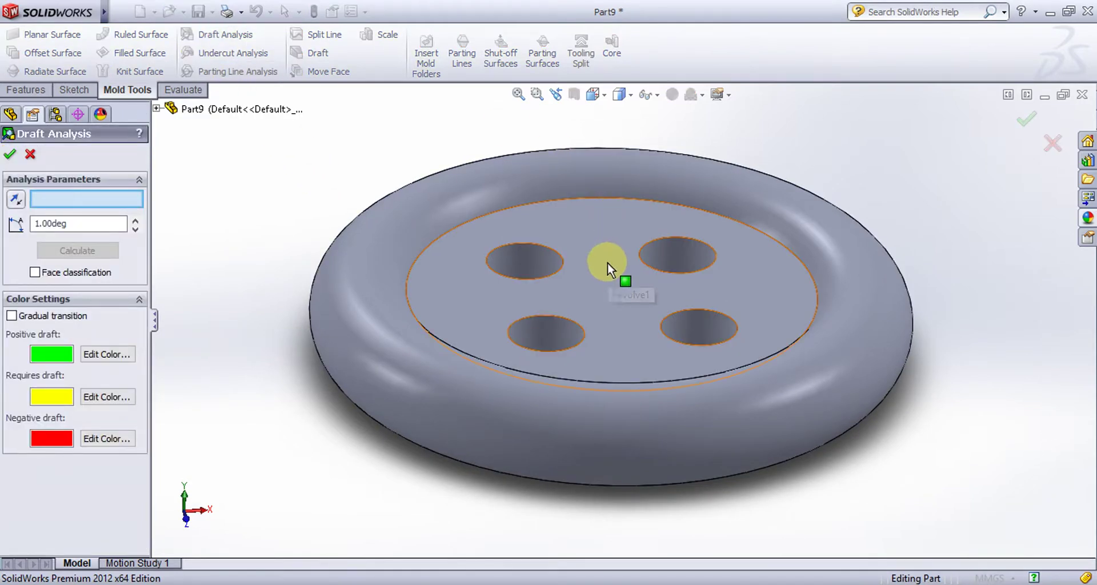
left_click(31, 155)
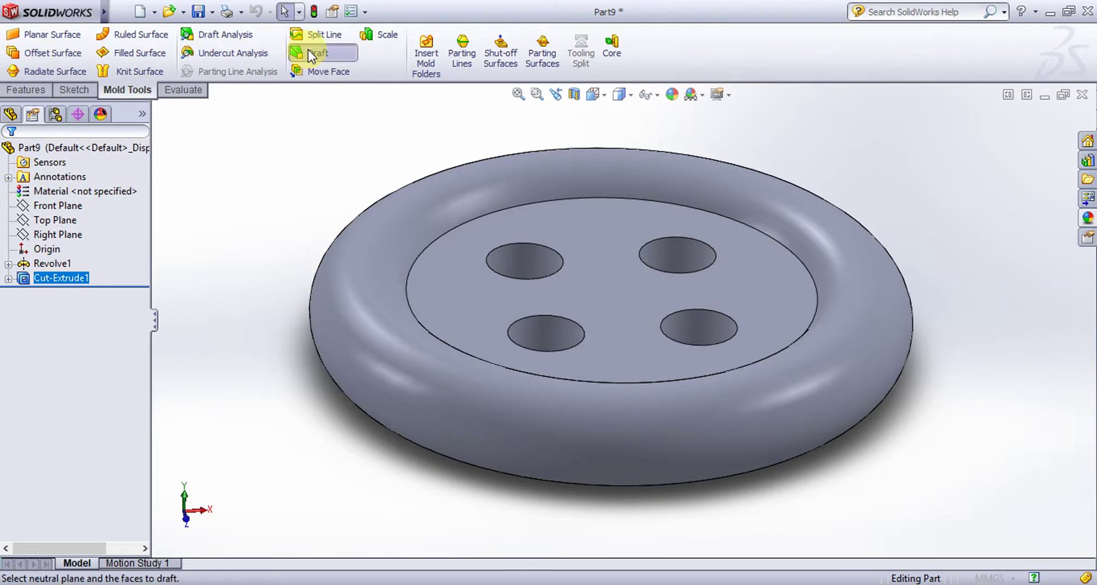
- Draft the four hole walls 1.00° from the centre face, creating Draft1
left_click(308, 52)
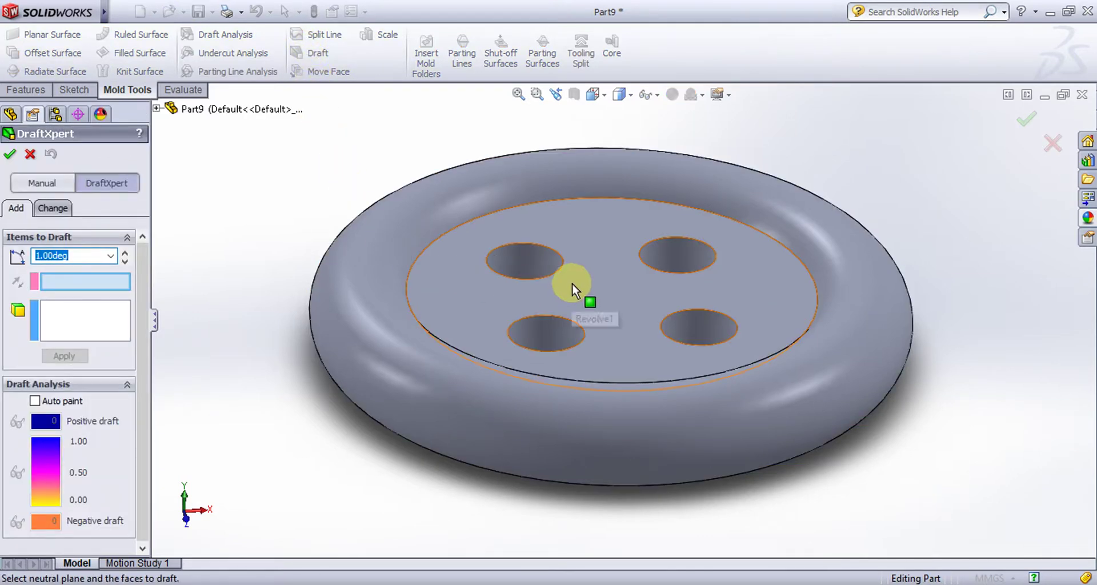
left_click(597, 262)
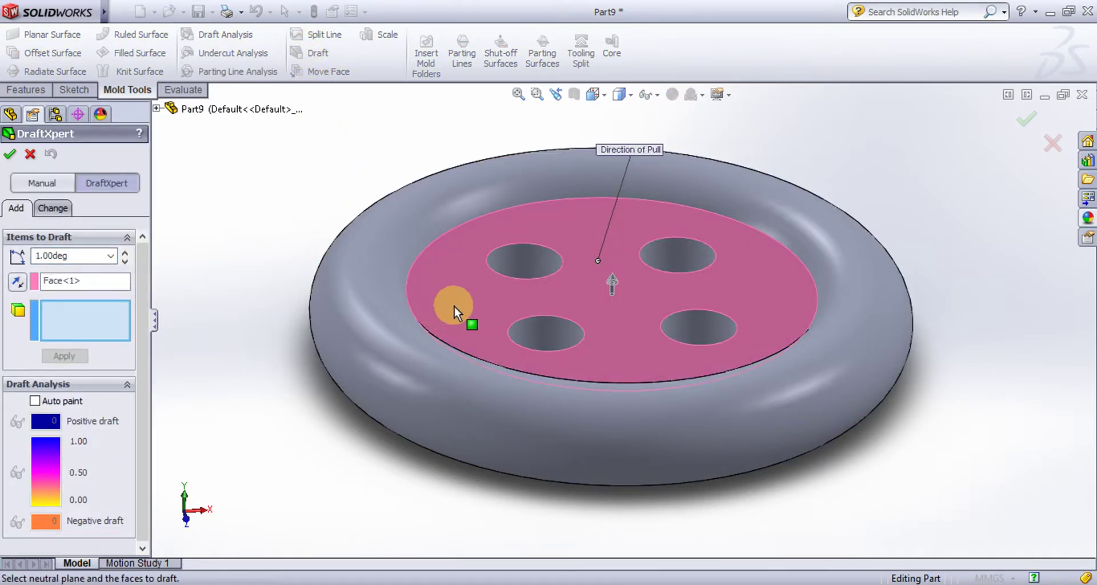
left_click(538, 248)
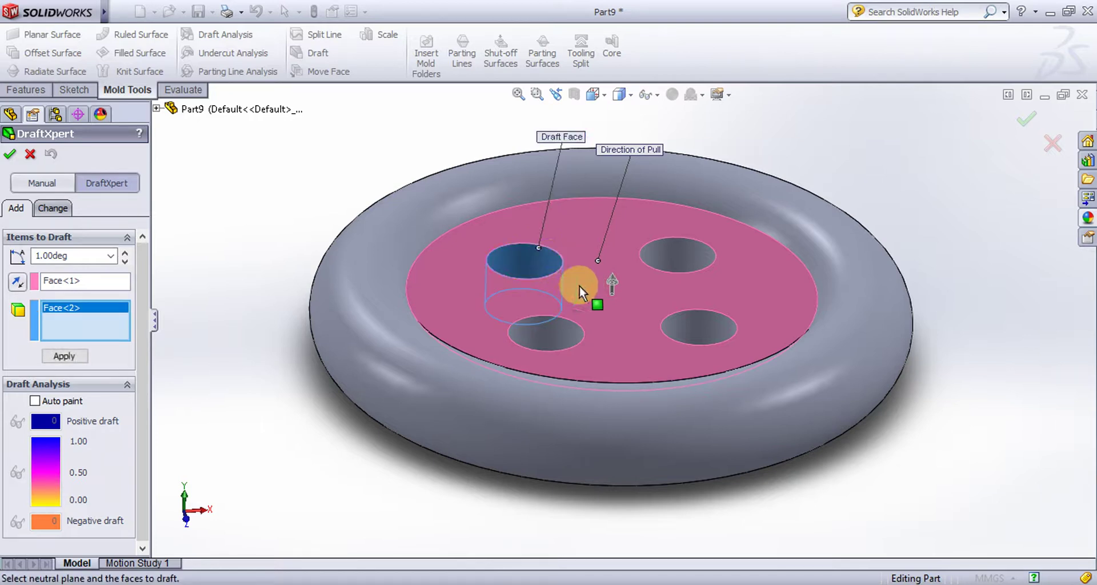
left_click(662, 251)
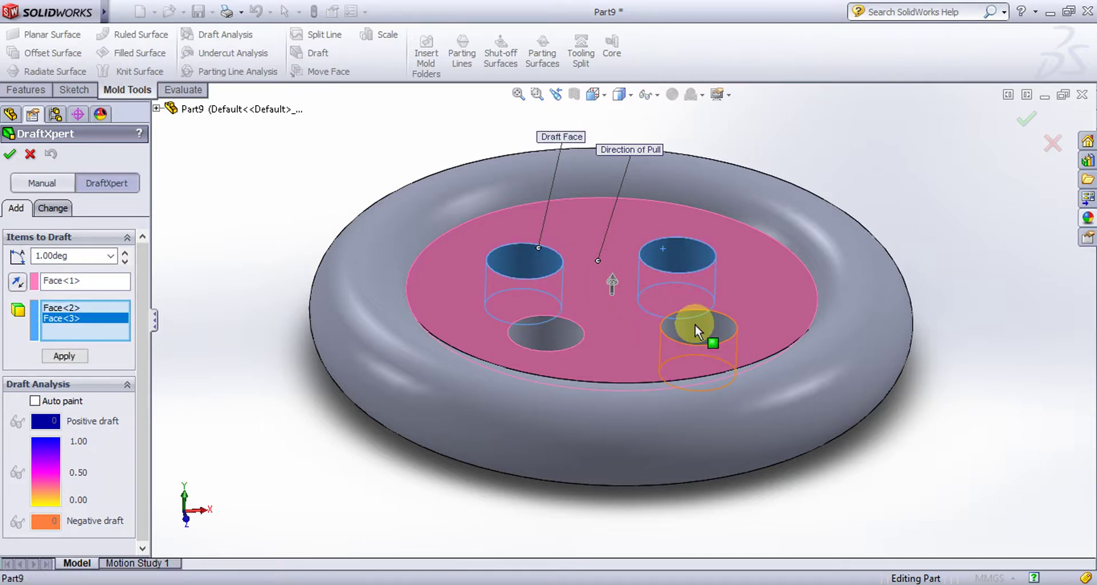
left_click(694, 324)
left_click(530, 331)
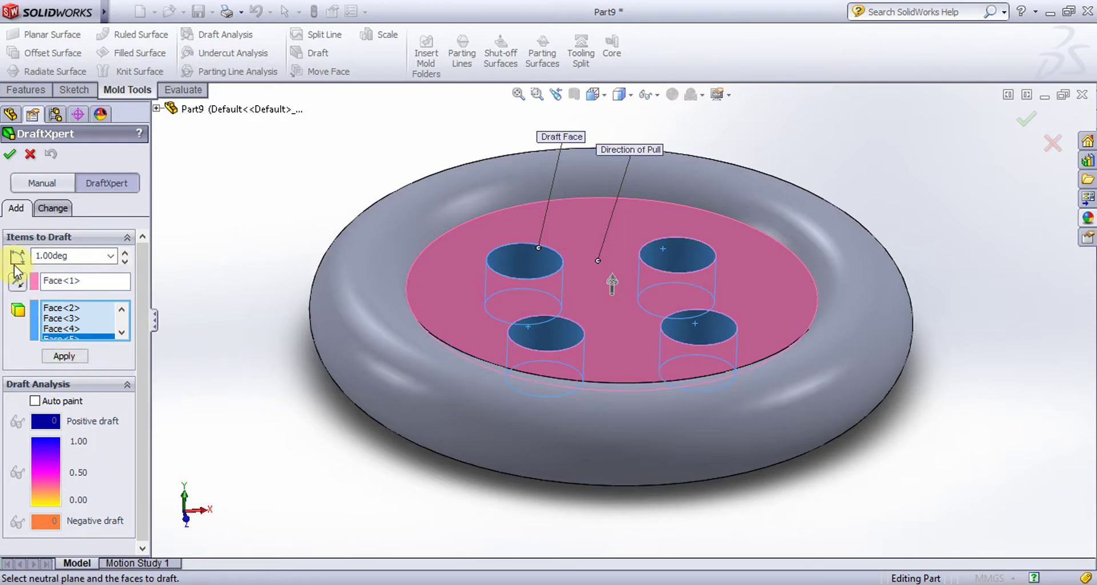
left_click(8, 158)
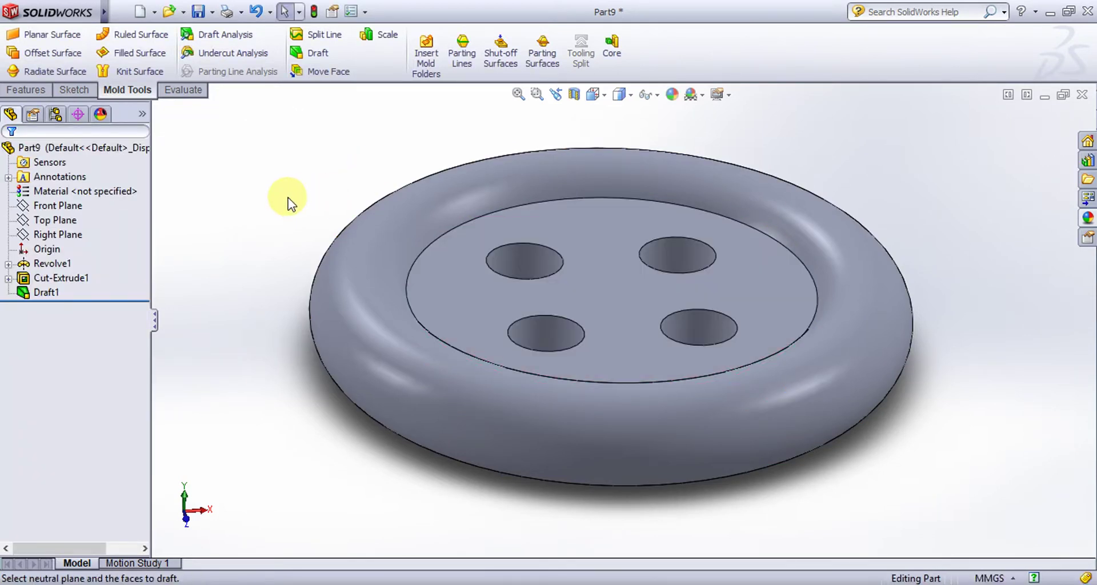
left_click(223, 36)
left_click(621, 282)
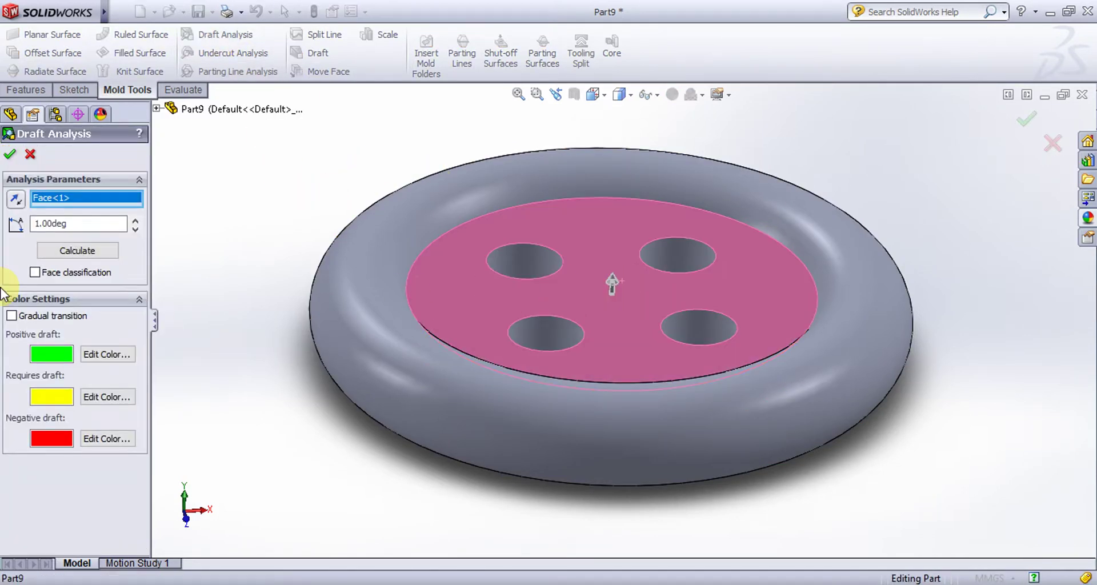
left_click(66, 249)
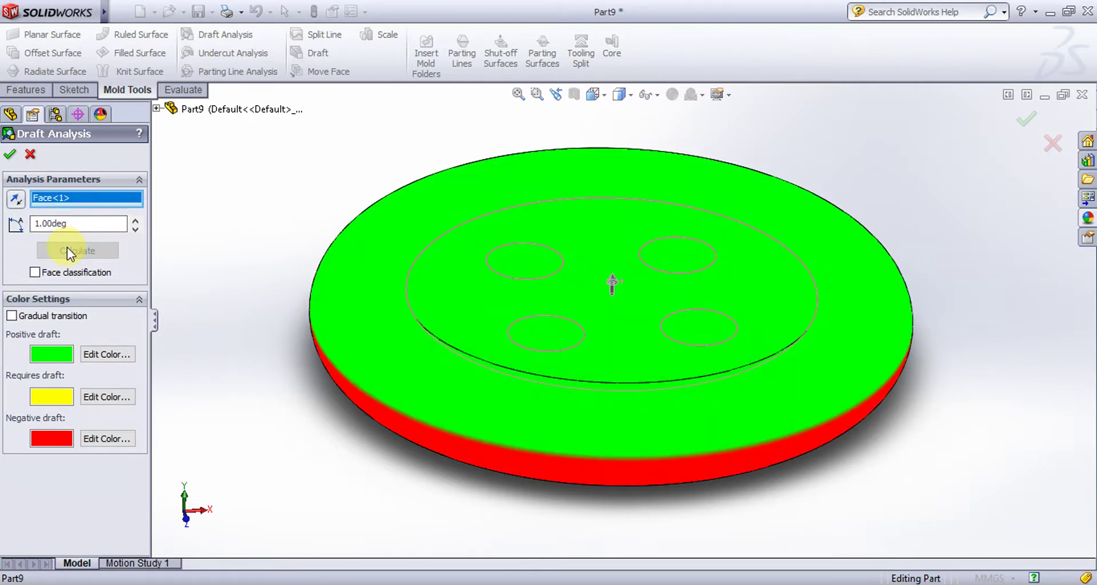
middle_click_drag(289, 293, 302, 196)
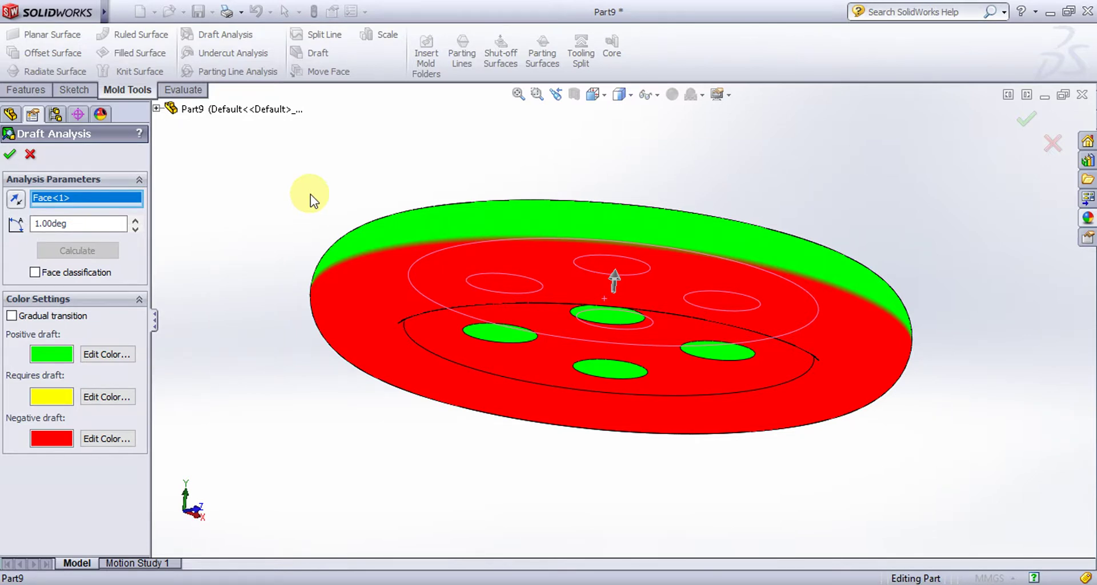
middle_click_drag(411, 188, 437, 290)
mouse_move(437, 290)
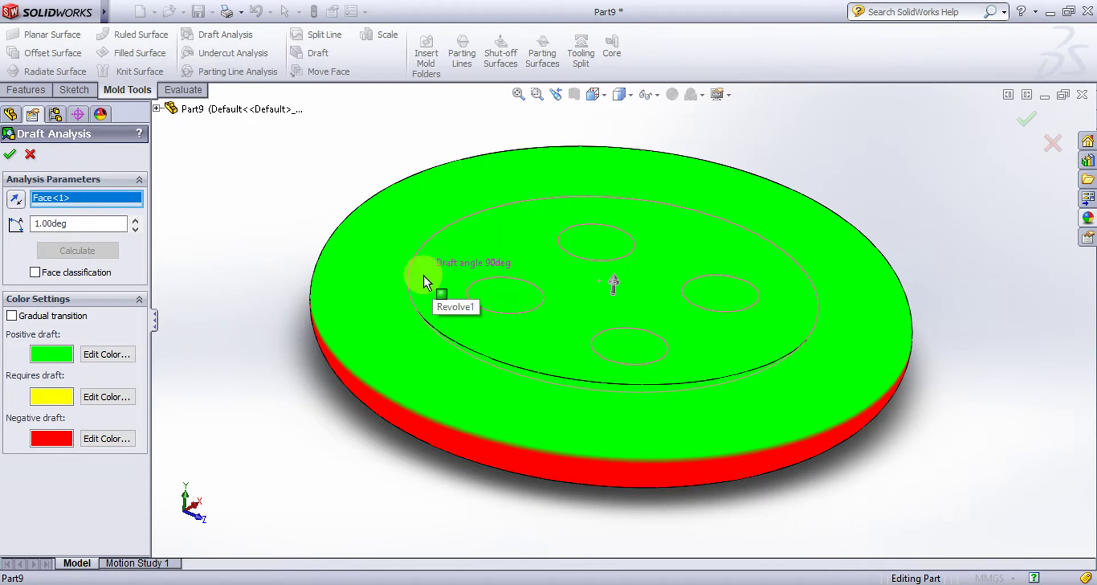
left_click(30, 155)
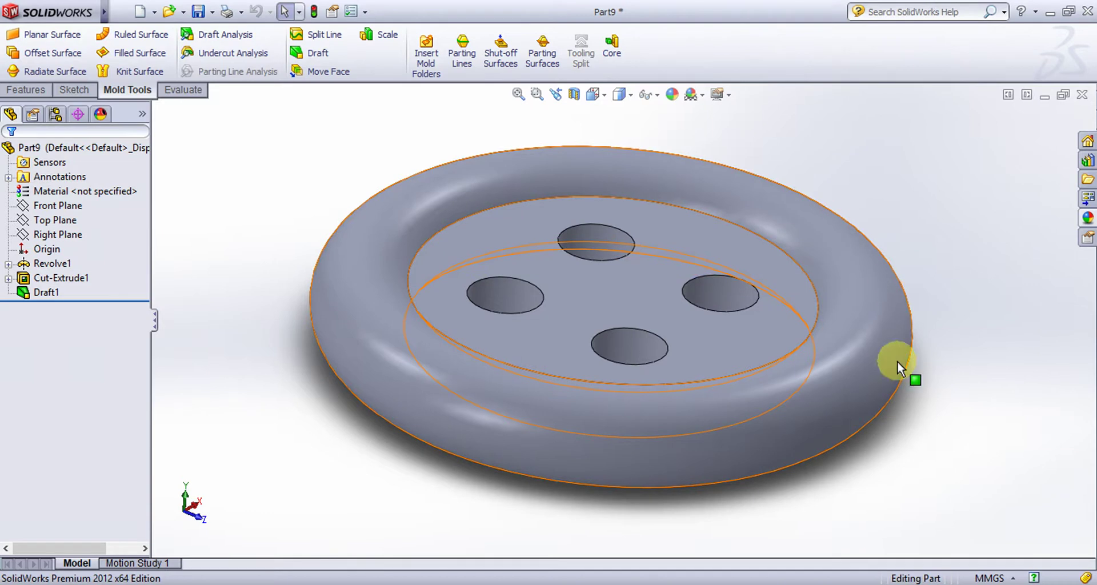
- Create Parting Line1 along the button's rim edge, with the top face as pull direction
left_click(453, 64)
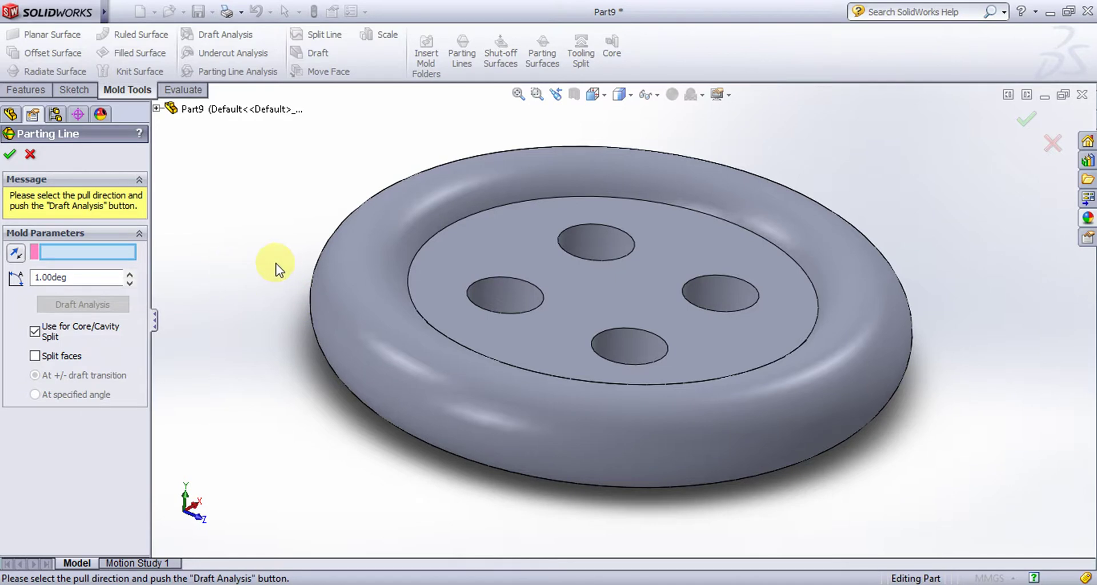
left_click(522, 243)
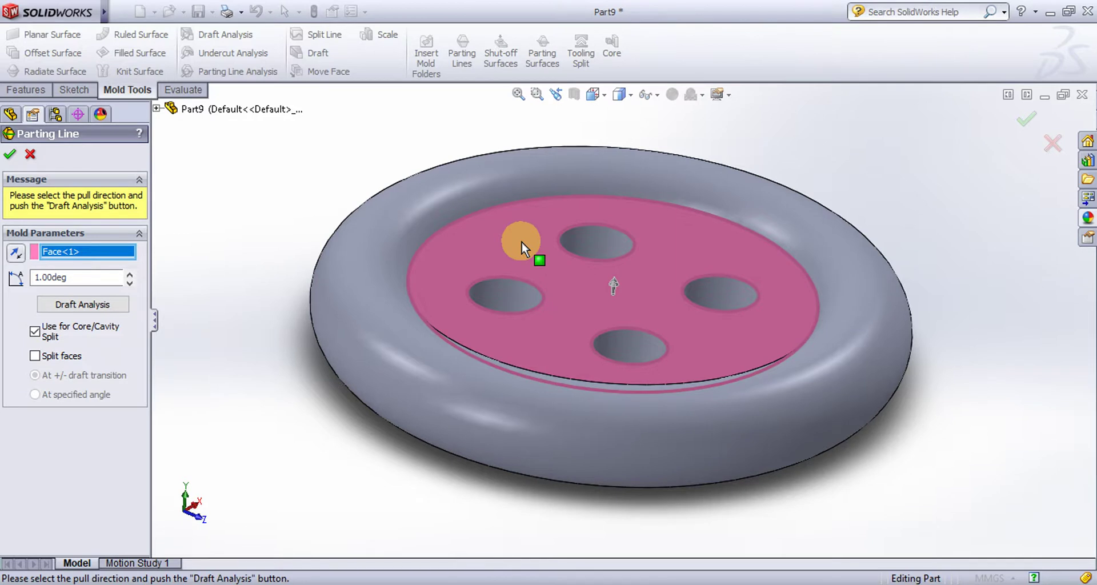
left_click(103, 304)
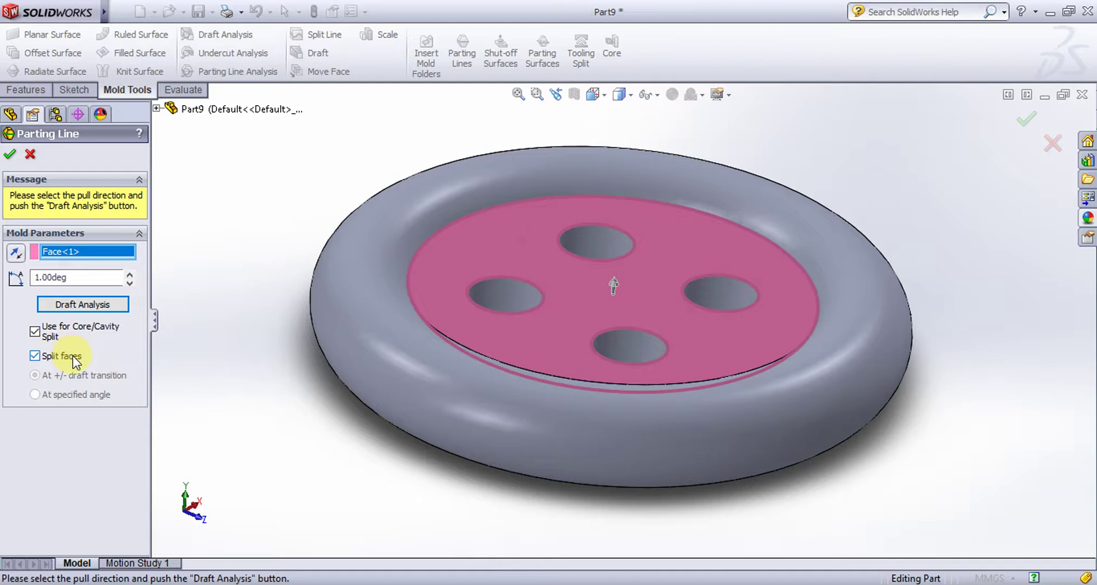
left_click(98, 306)
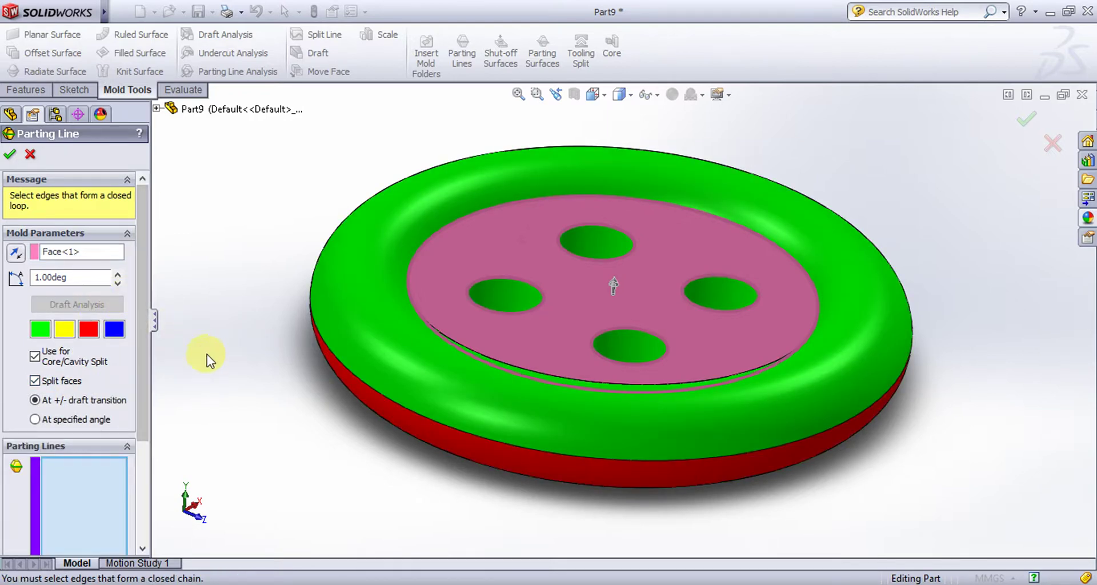
key("f")
middle_click_drag(245, 371, 379, 404)
scroll(987, 355, "down", 2)
middle_click_drag(986, 355, 735, 365, "ctrl")
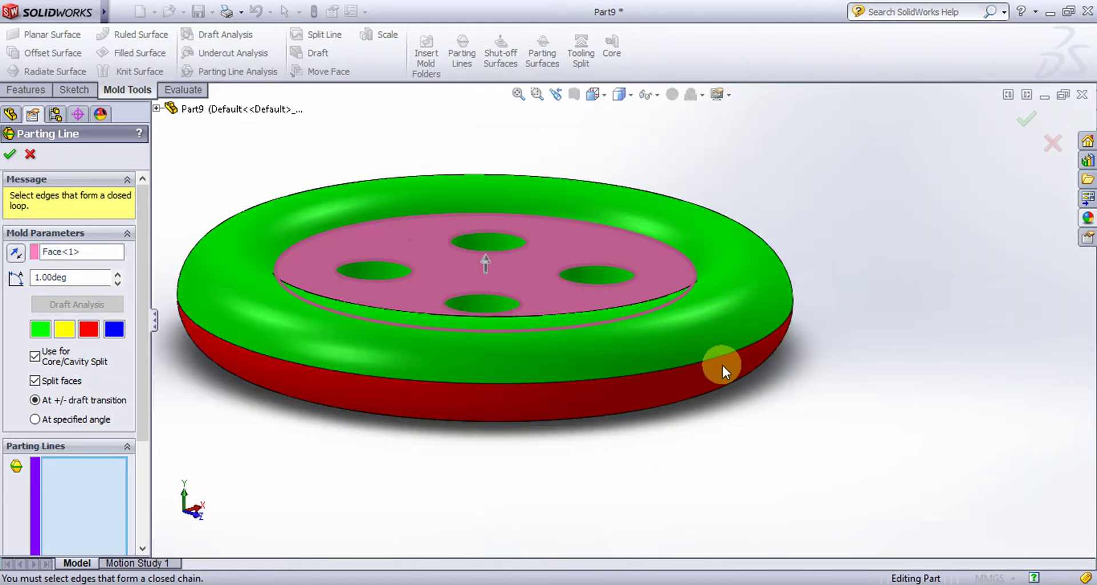
left_click(721, 363)
scroll(836, 208, "up", 2)
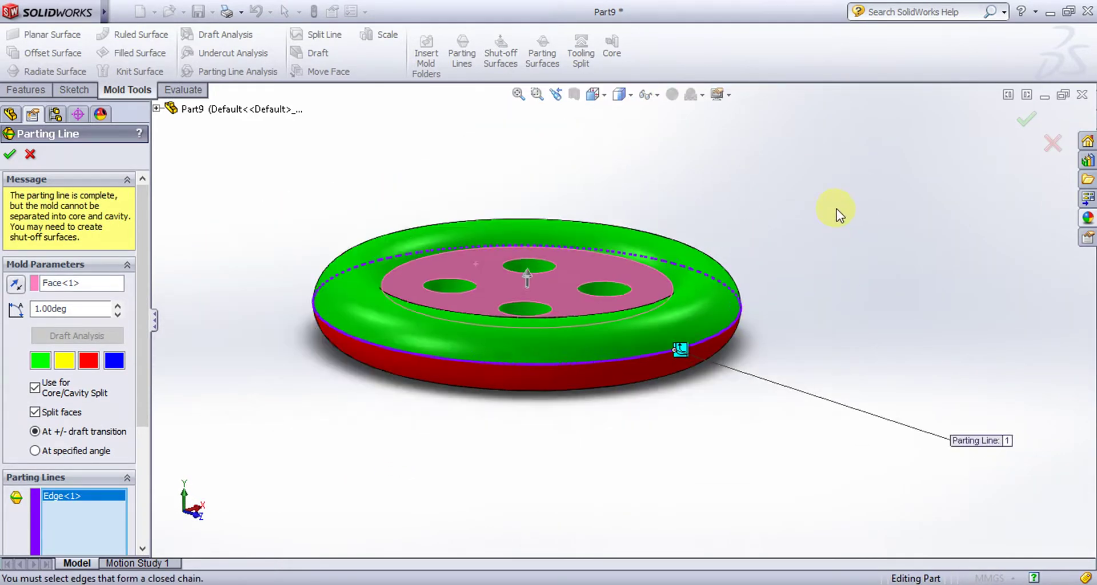
scroll(836, 208, "up", 1)
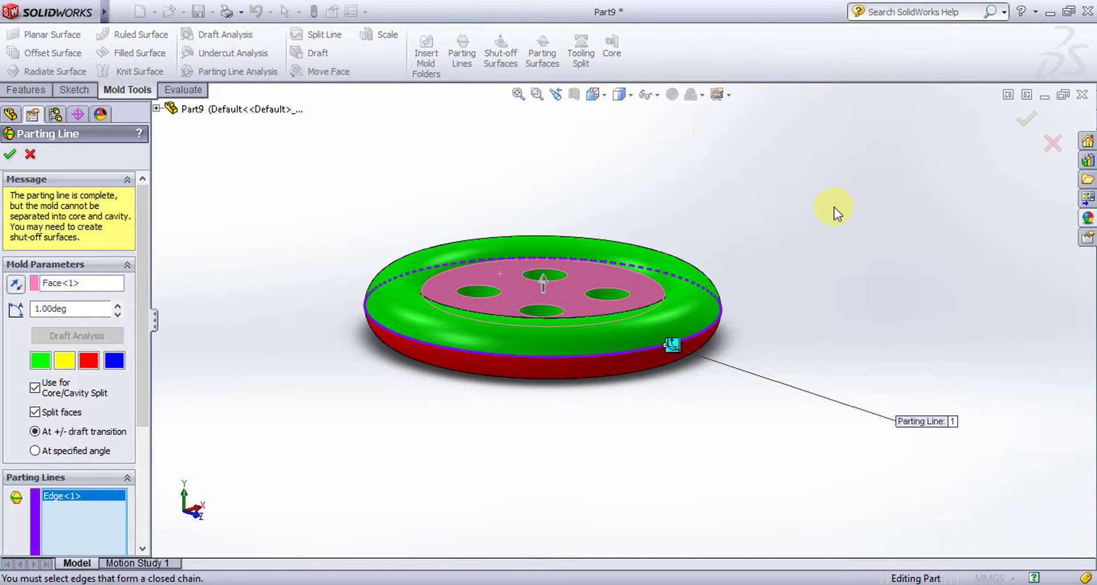
left_click(9, 154)
- Orbit the button to a top-down view to inspect the new parting line
middle_click_drag(325, 191, 351, 290)
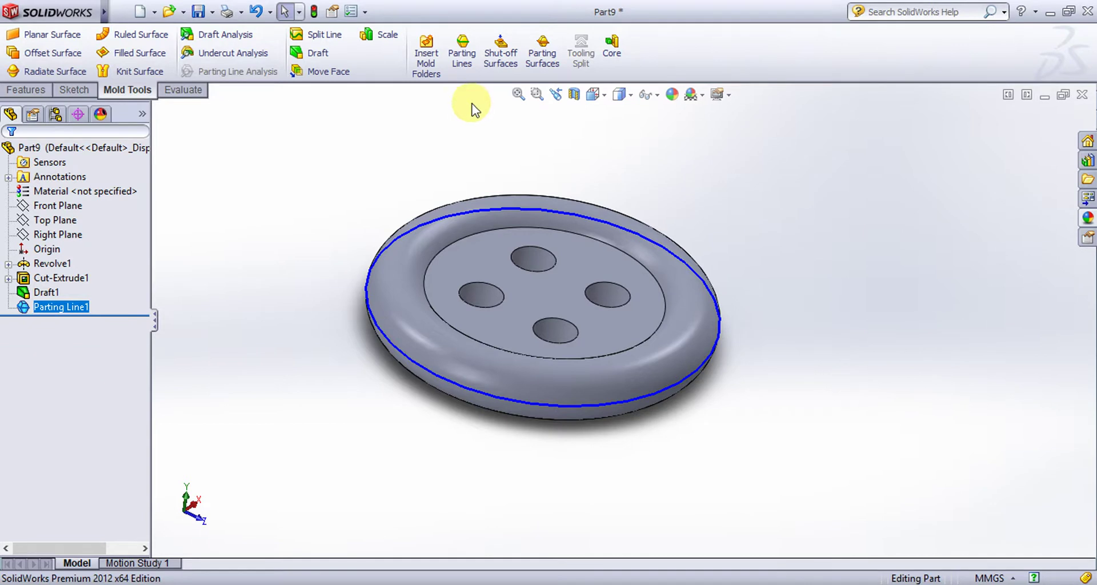
middle_click_drag(434, 122, 524, 191)
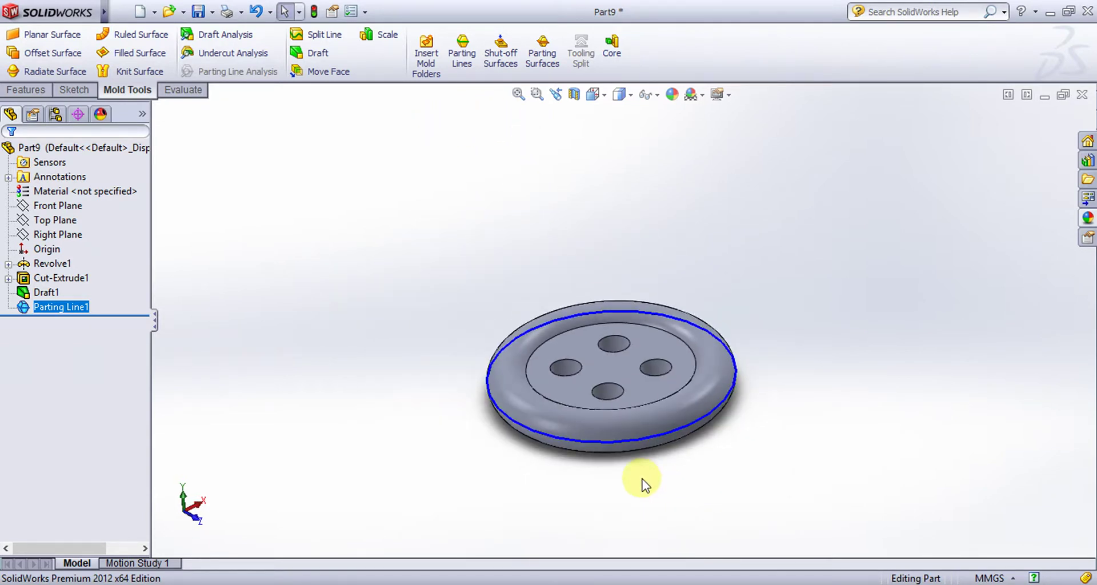
scroll(606, 400, "down", 2)
middle_click_drag(314, 226, 317, 224)
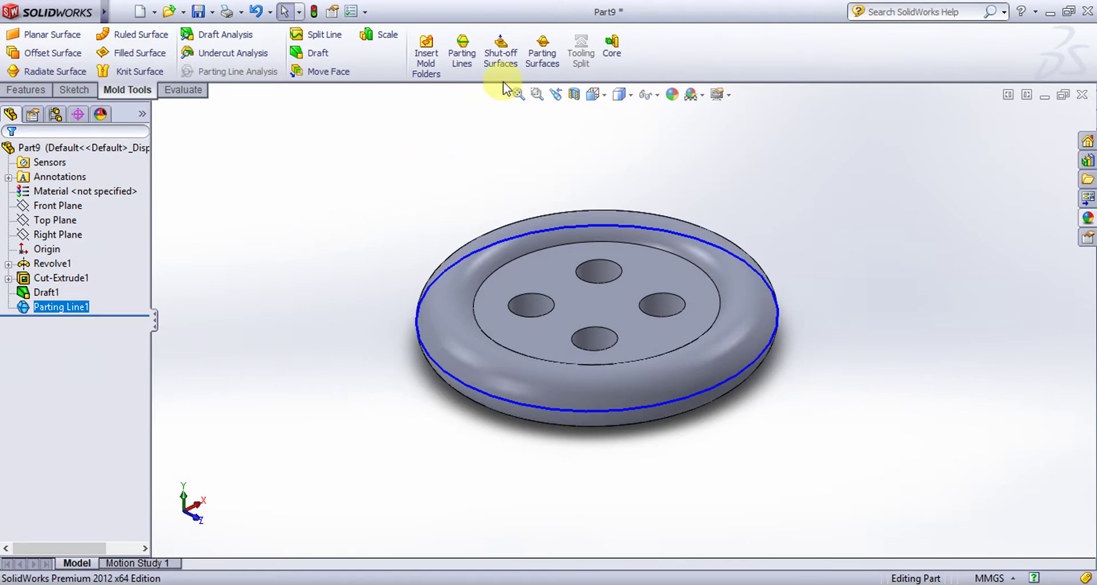
middle_click_drag(485, 166, 561, 213)
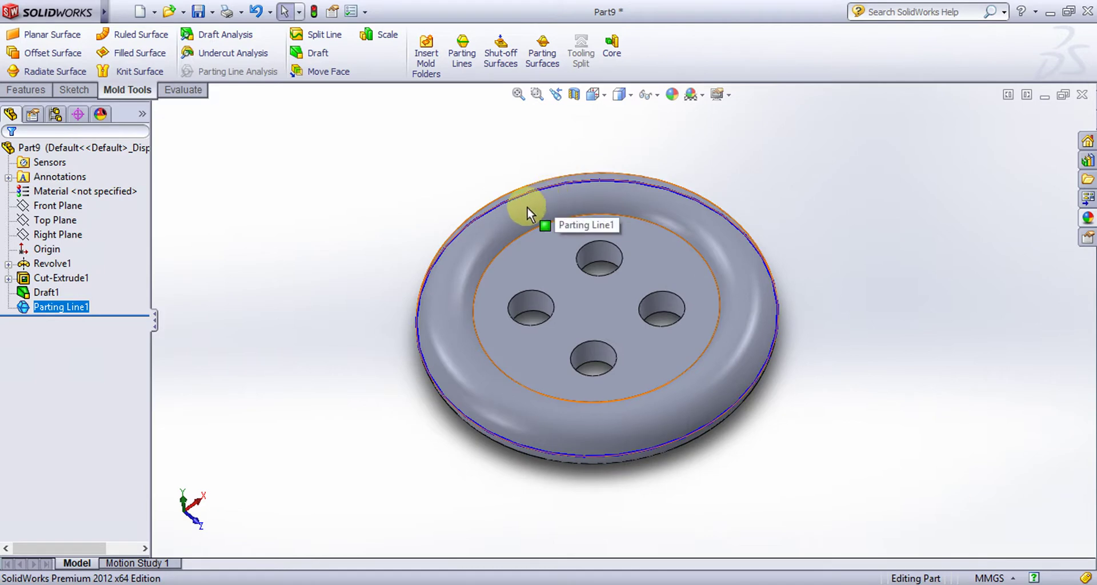
middle_click_drag(480, 420, 333, 183)
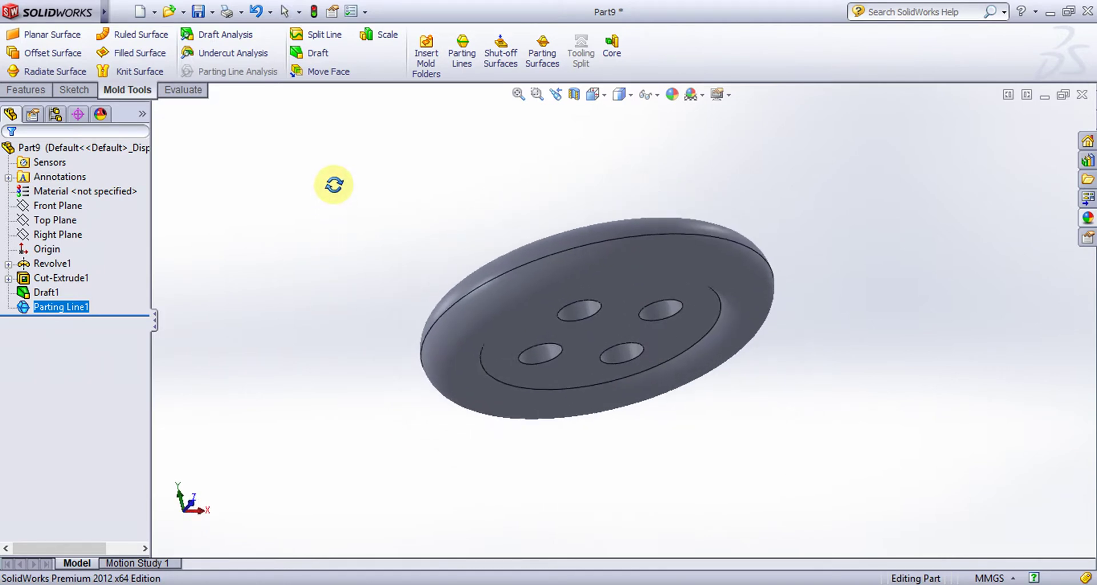
scroll(604, 337, "down", 5)
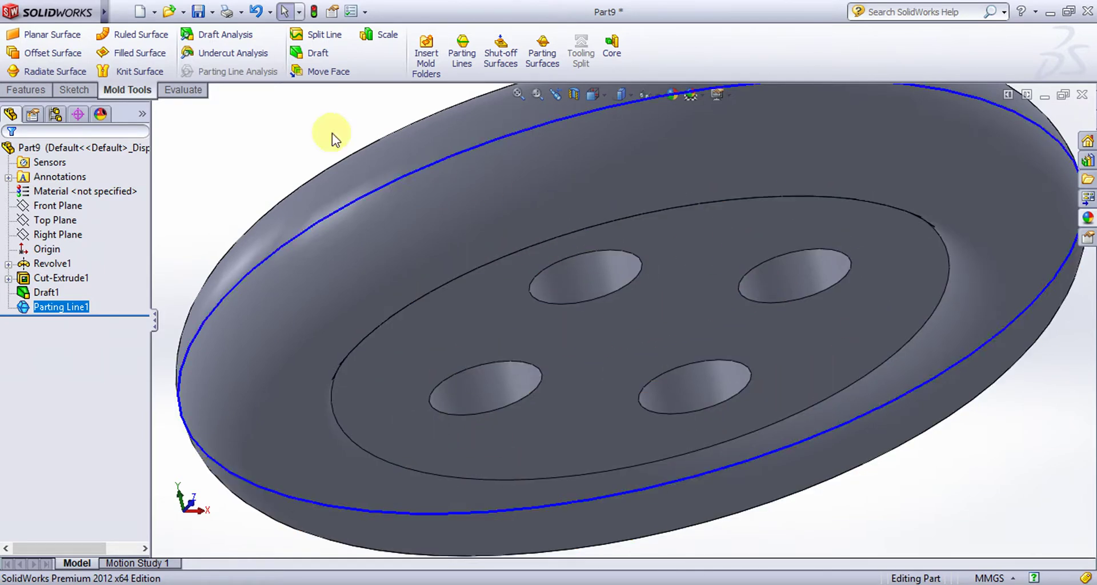
left_click(512, 54)
- Accept the four hole-edge contact loops to create Shut-Off Surface1
middle_click_drag(208, 135, 289, 223)
scroll(611, 379, "down", 5)
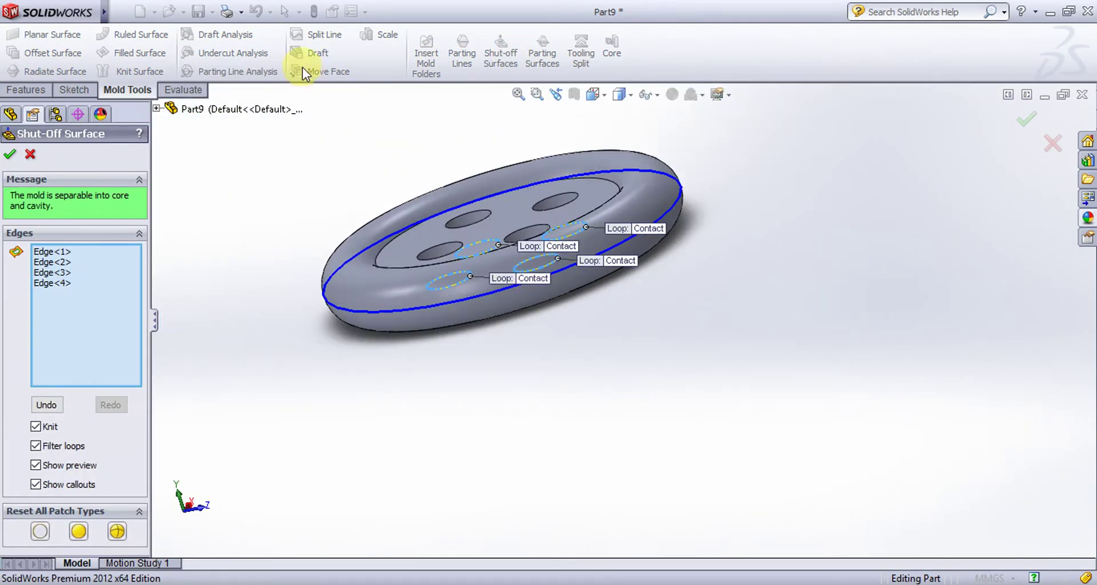
middle_click_drag(306, 135, 495, 152)
scroll(433, 146, "down", 5)
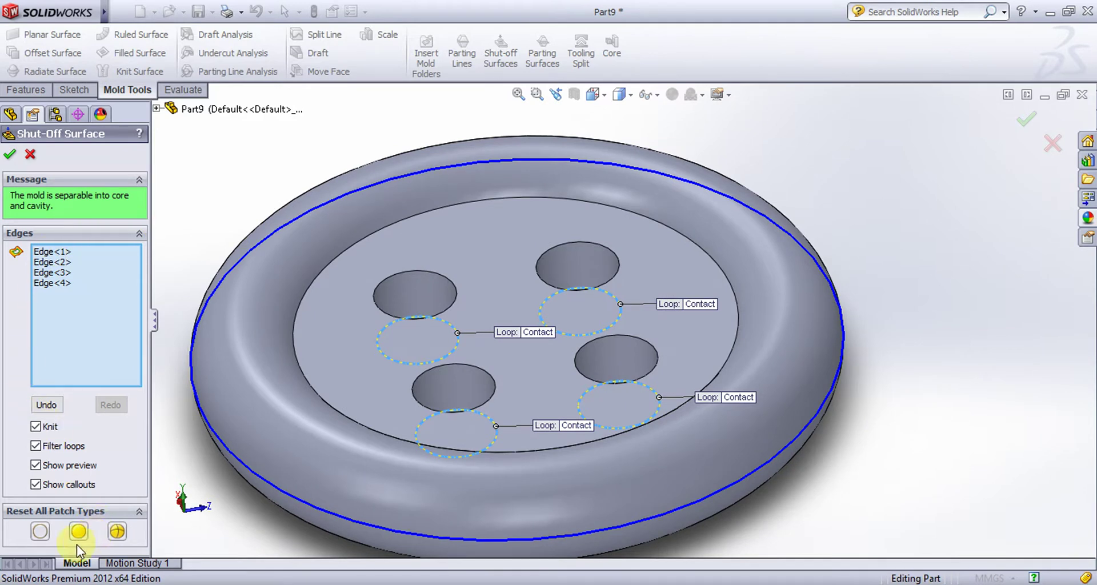
left_click(11, 151)
scroll(708, 238, "up", 3)
scroll(701, 235, "down", 2)
scroll(696, 292, "up", 3)
mouse_move(275, 240)
middle_mouse_down()
mouse_move(274, 139)
mouse_move(252, 137)
mouse_move(269, 230)
middle_mouse_up()
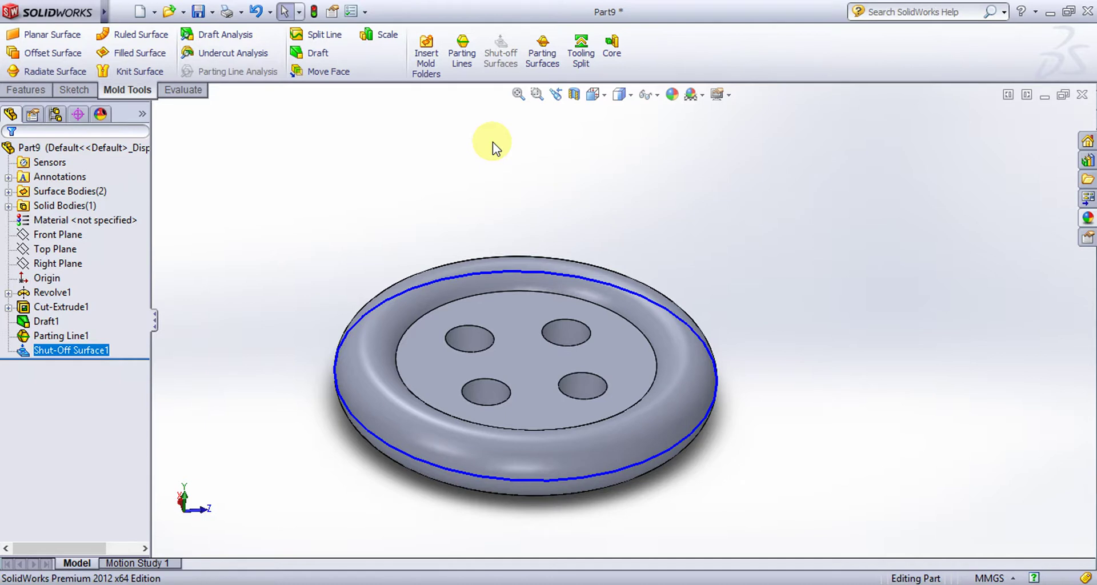
left_click(547, 60)
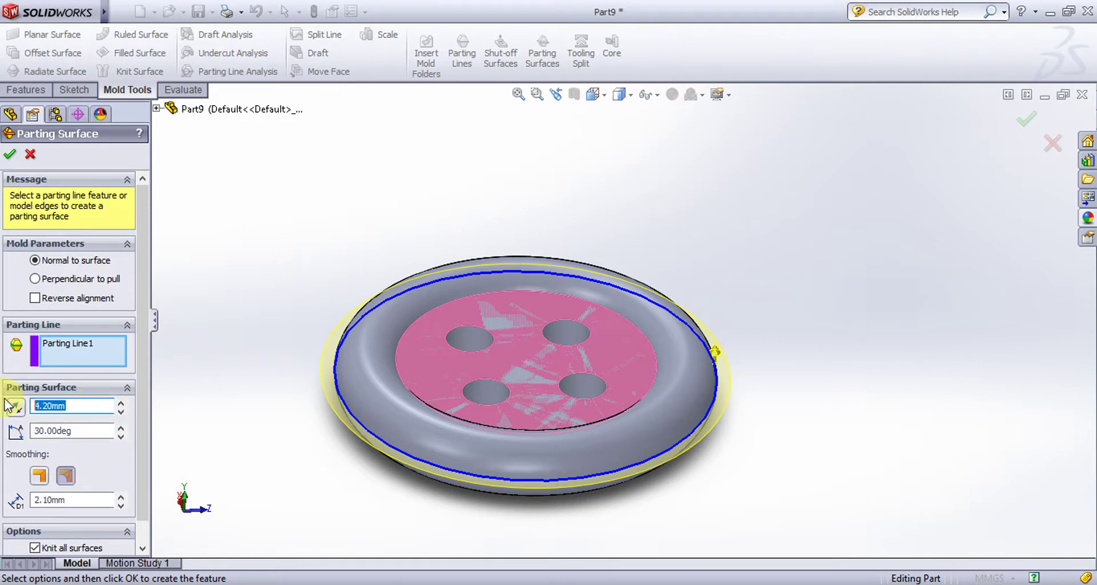
- Create Parting Surface1 extending 50 mm outward from Parting Line1
key("Return")
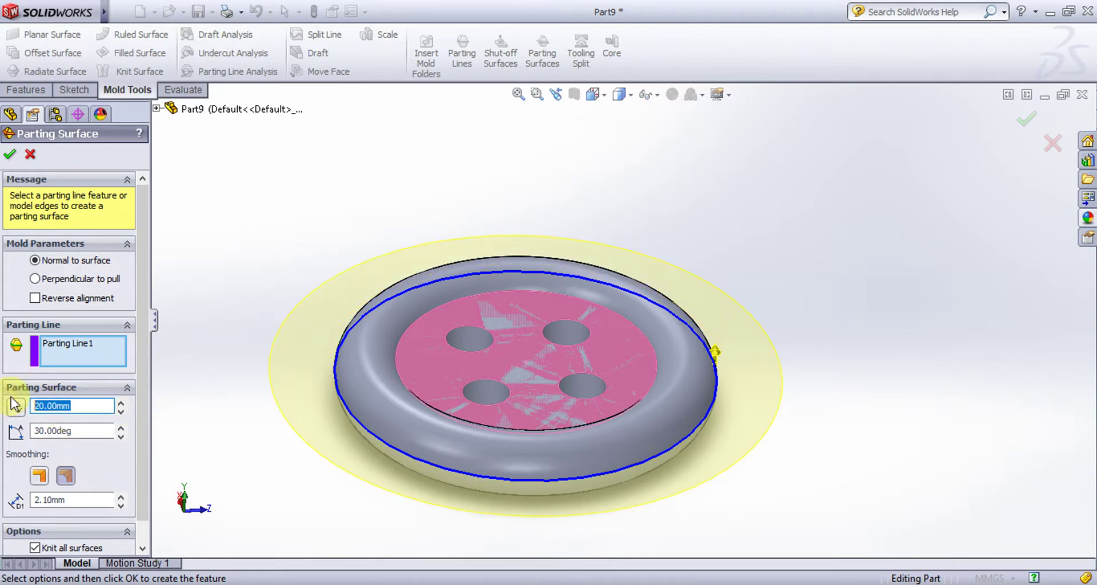
key("Return")
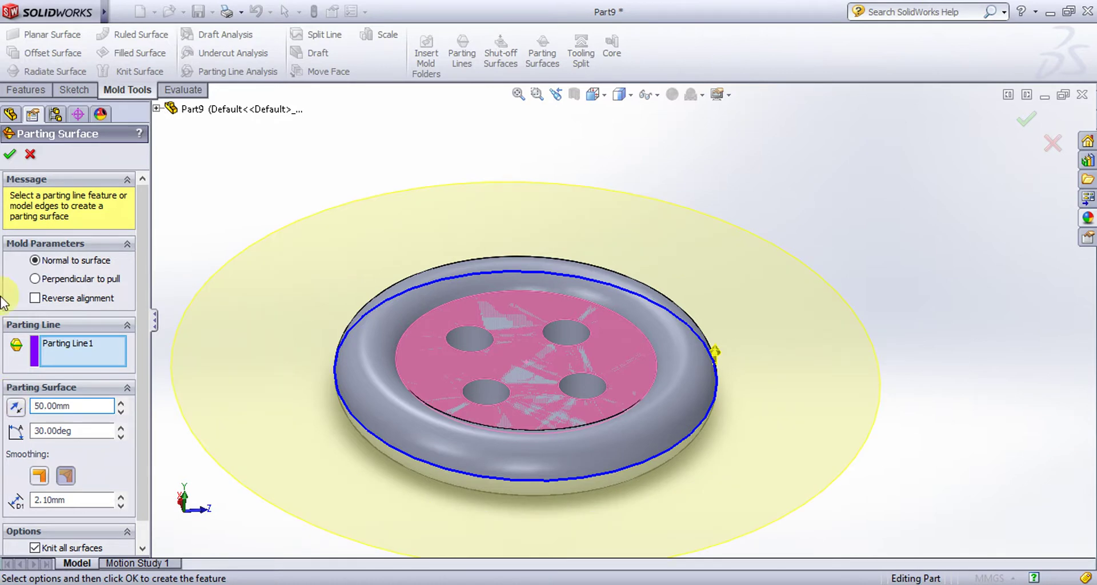
left_click(13, 155)
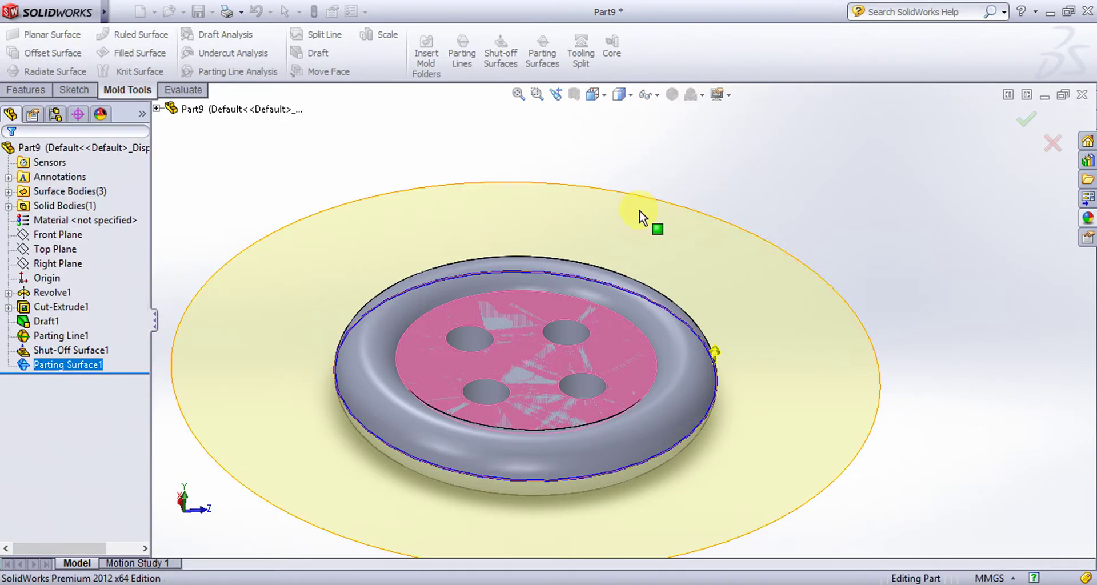
scroll(642, 213, "up", 5)
mouse_move(420, 258)
middle_mouse_down()
mouse_move(428, 269)
mouse_move(411, 232)
mouse_move(424, 274)
middle_mouse_up()
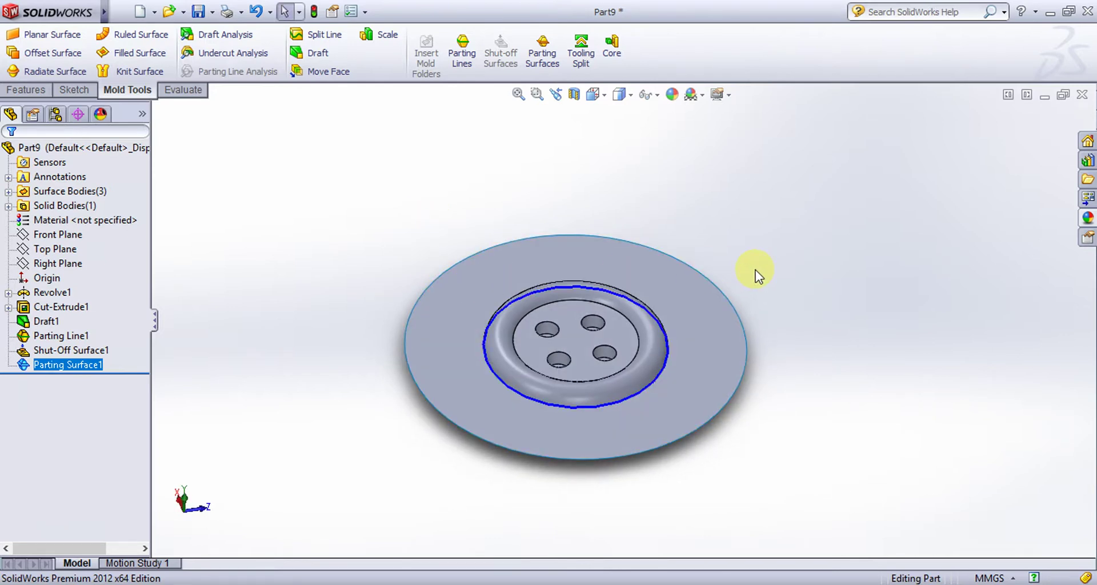
scroll(624, 325, "up", 2)
scroll(568, 417, "down", 4)
middle_click_drag(568, 417, 502, 461)
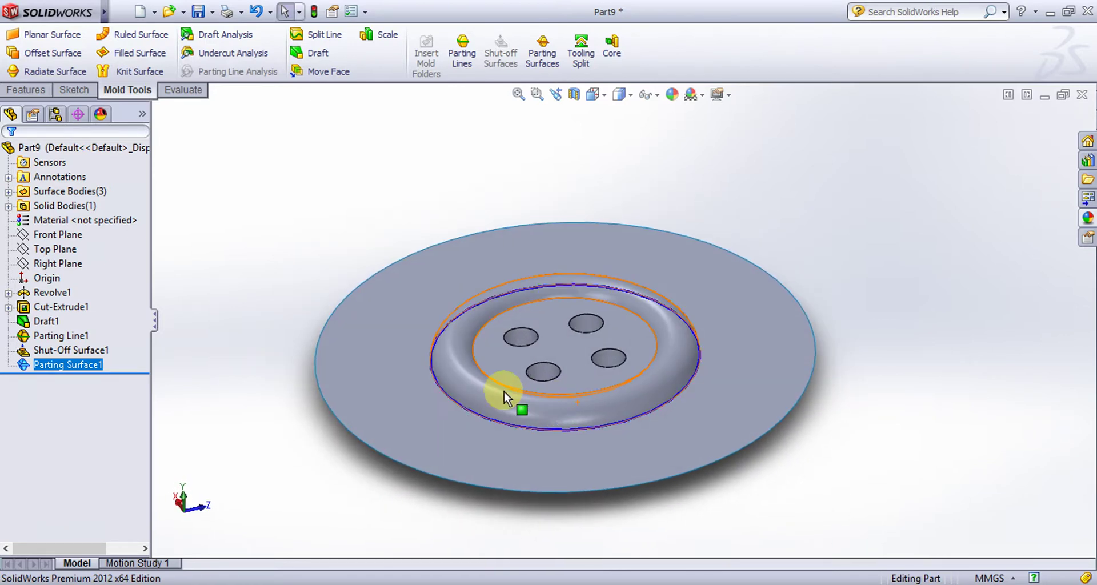
mouse_move(379, 208)
middle_mouse_down()
mouse_move(383, 229)
mouse_move(388, 207)
middle_mouse_up()
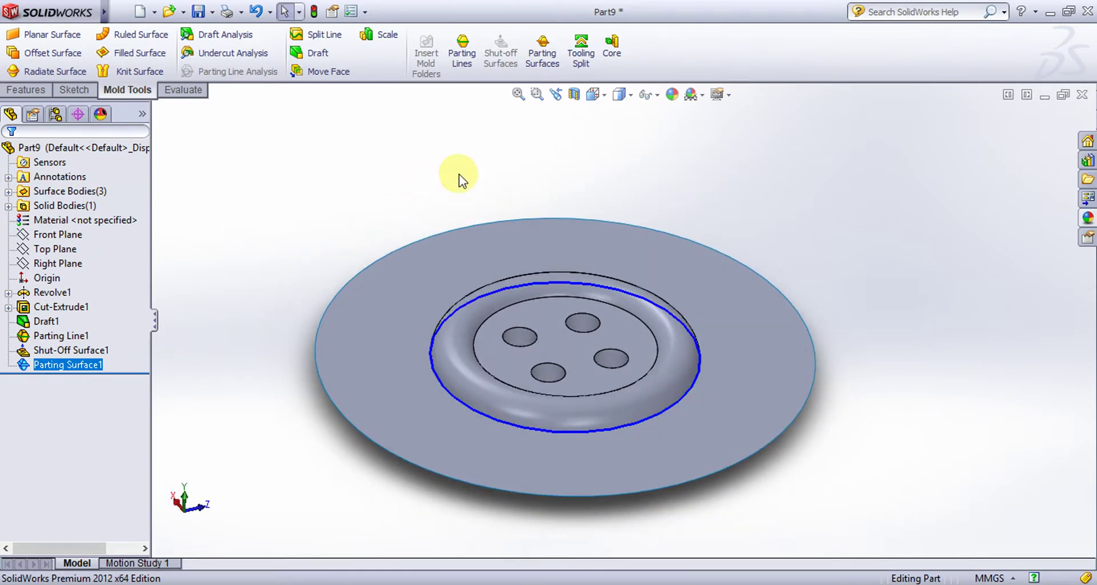
left_click(594, 58)
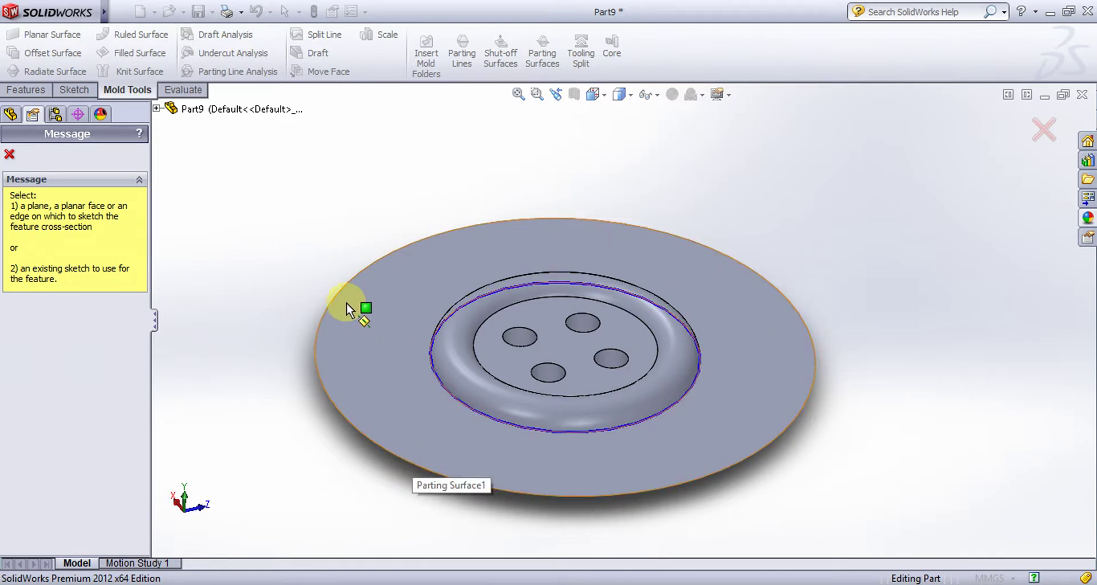
- Start Sketch3 on the parting surface and turn the view normal to it
left_click(321, 386)
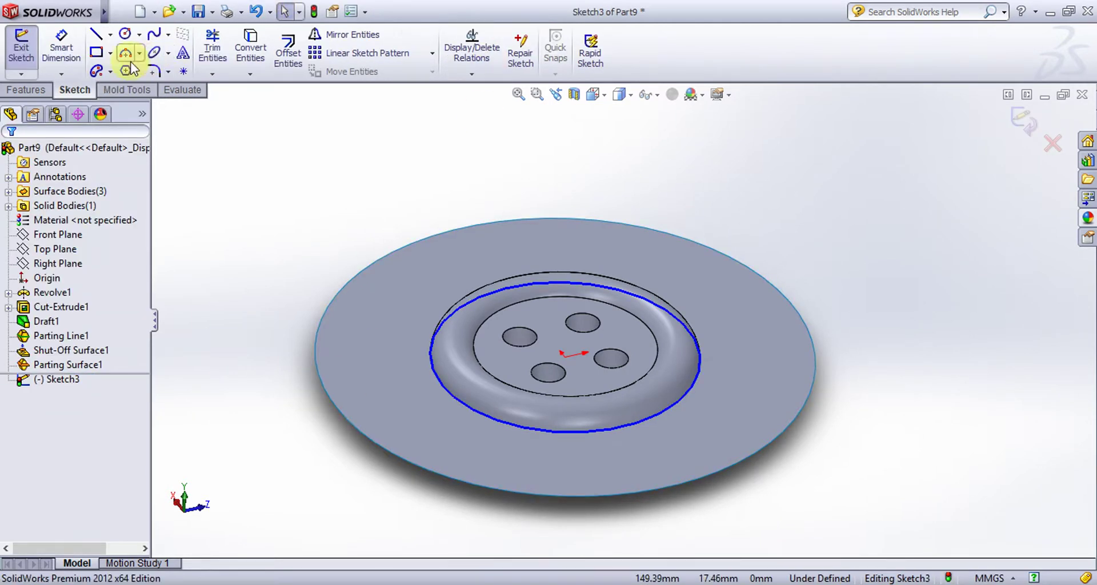
left_click(68, 350)
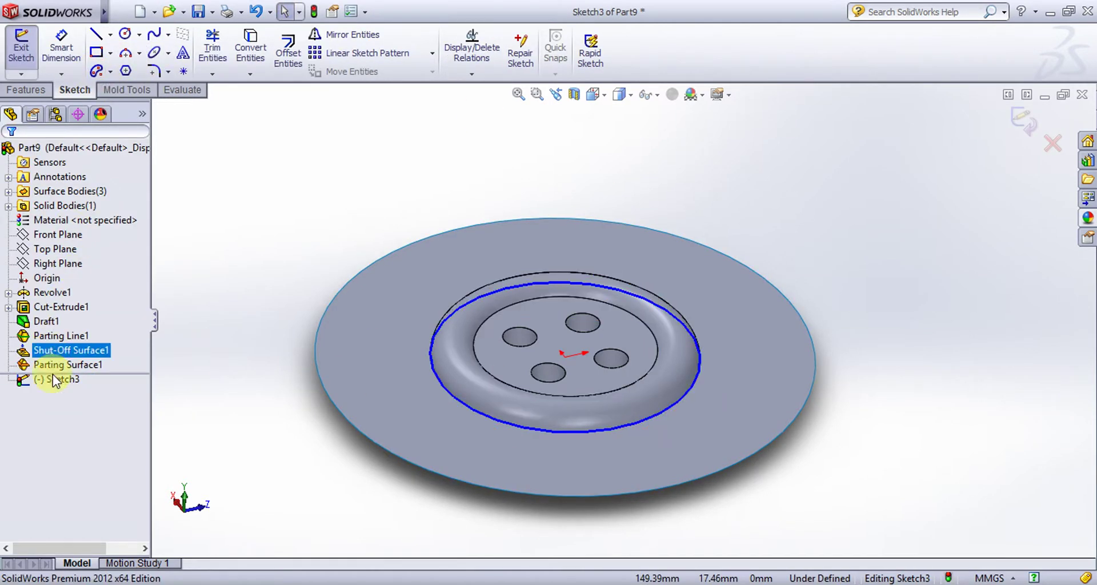
right_click(63, 382)
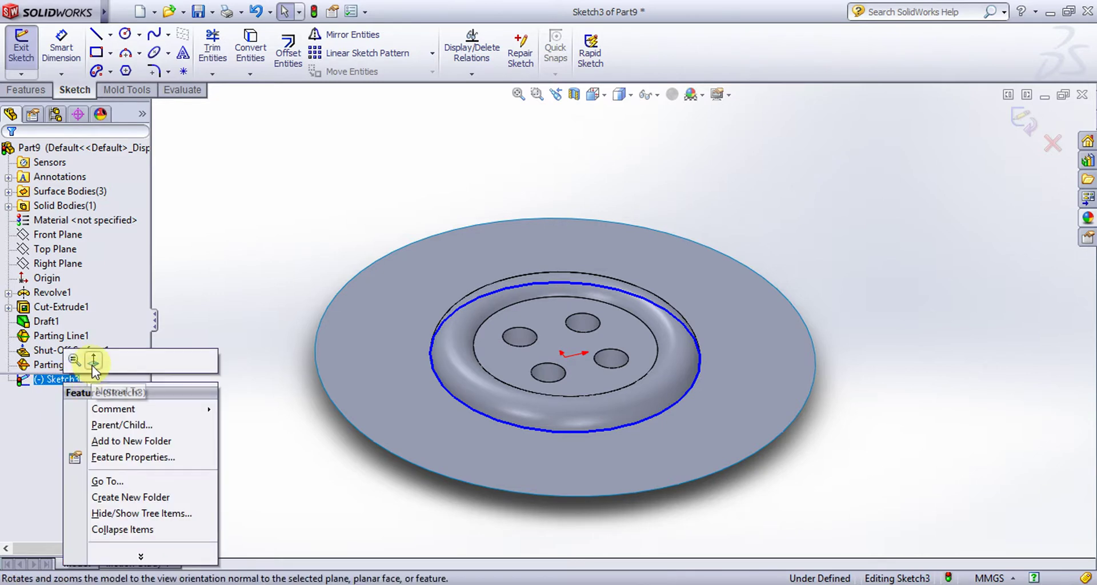
left_click(92, 365)
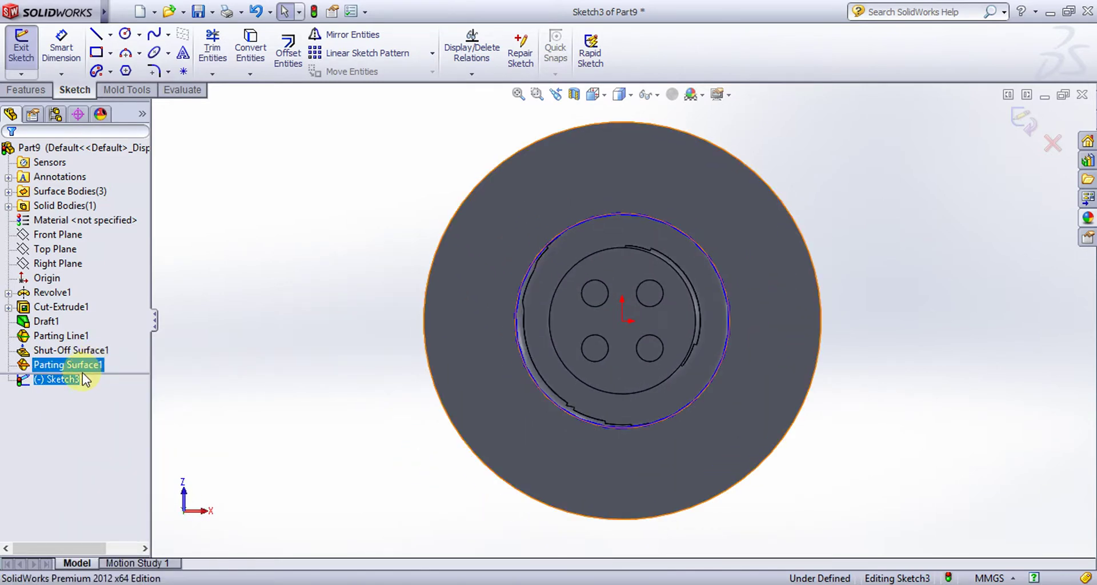
right_click(82, 379)
left_click(85, 362)
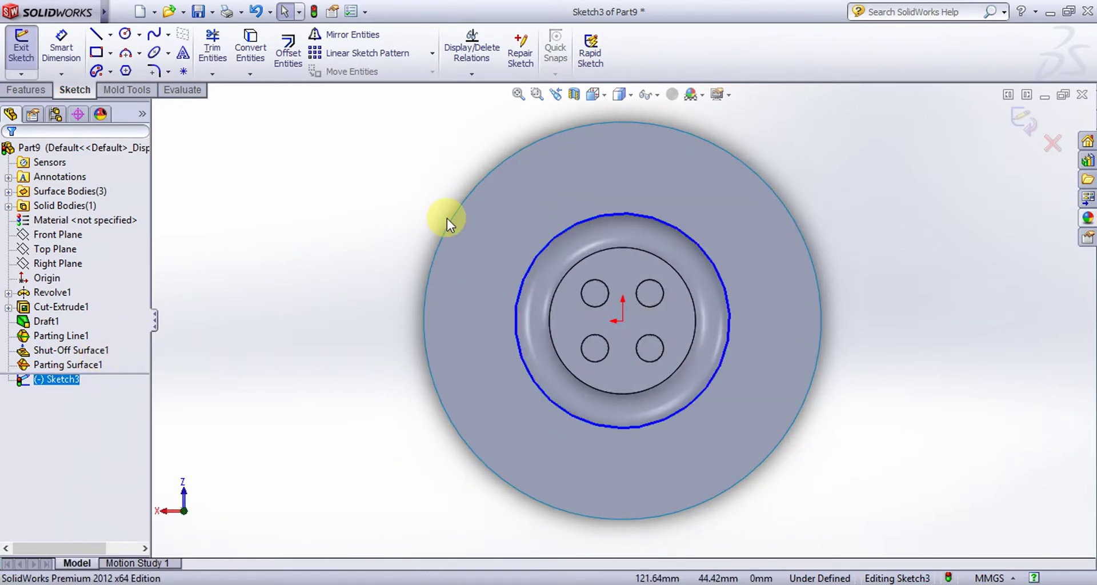
- Draw a centre rectangle from the origin enclosing the button, then exit the sketch
left_click(110, 52)
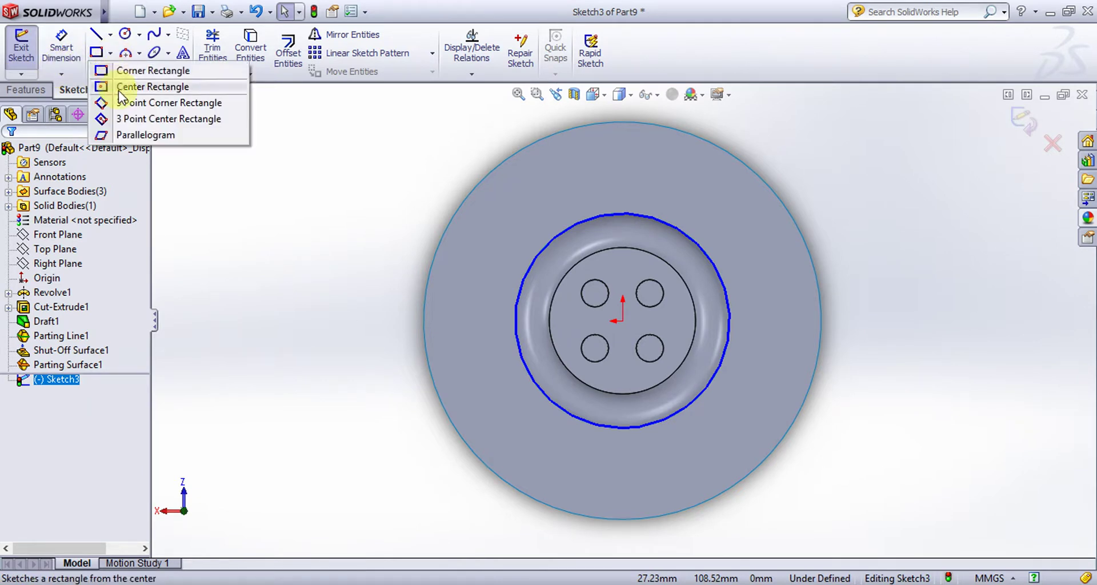
left_click(135, 86)
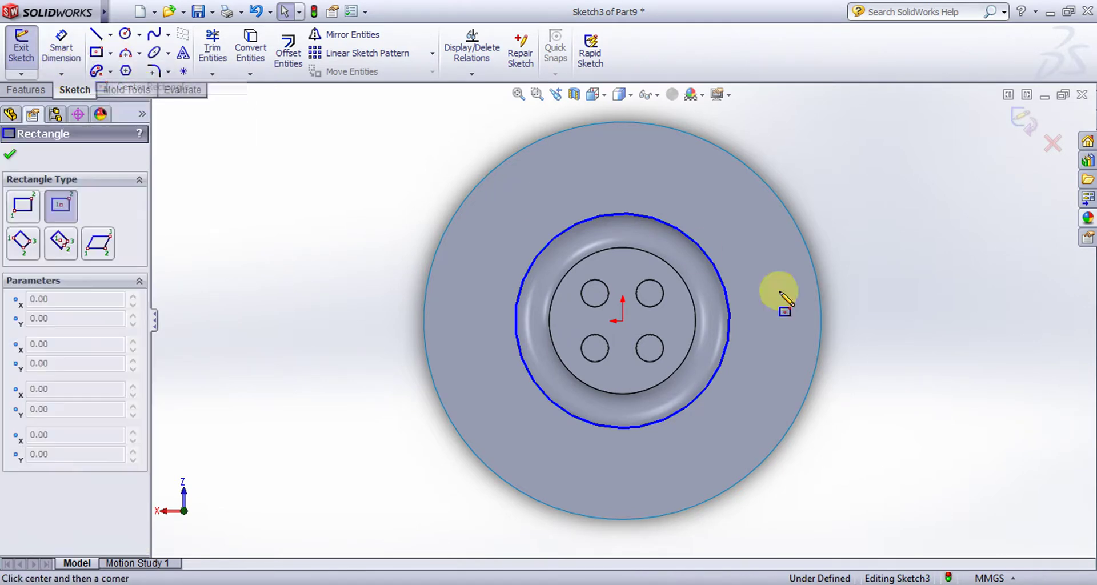
left_click(624, 321)
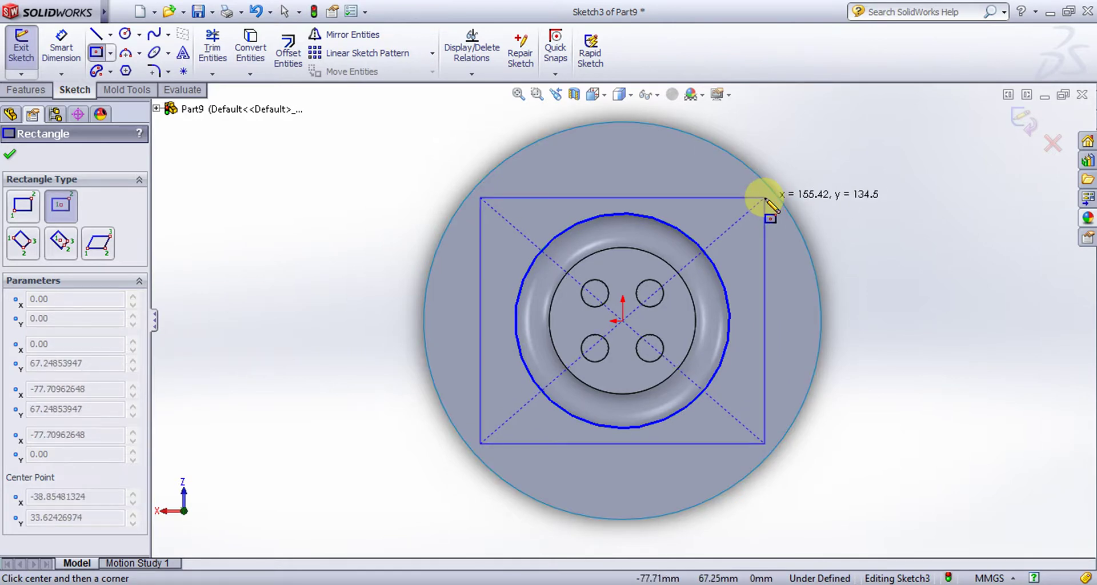
left_click(765, 198)
left_click(17, 59)
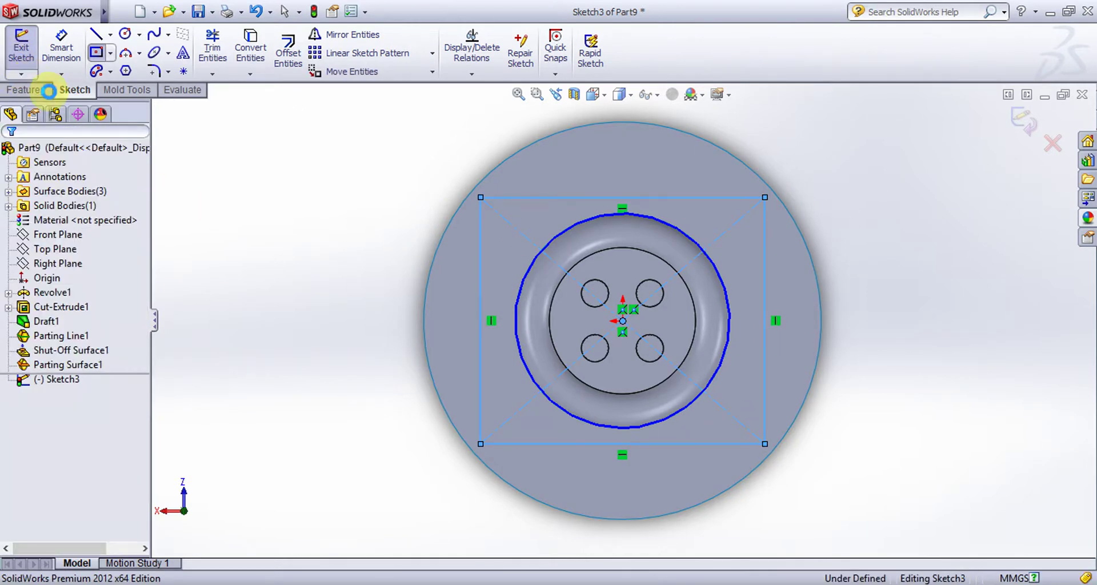
mouse_move(335, 189)
middle_mouse_down()
mouse_move(367, 244)
mouse_move(495, 311)
mouse_move(573, 196)
mouse_move(608, 187)
mouse_move(583, 190)
middle_mouse_up()
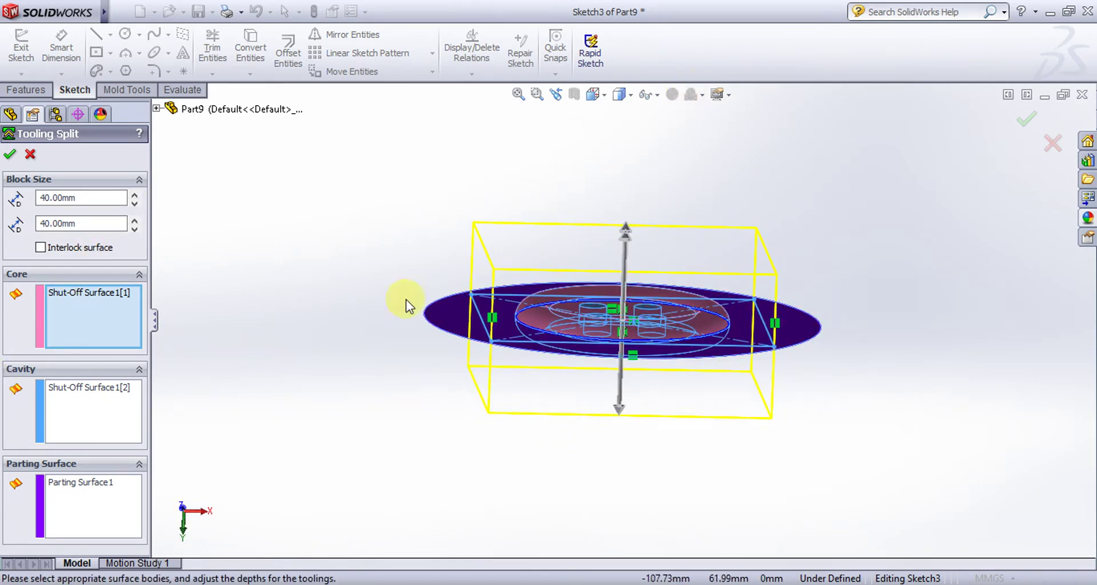
- Confirm Tooling Split1 with 40 mm block depths, then inspect the split core and cavity block
middle_click_drag(348, 428, 276, 263)
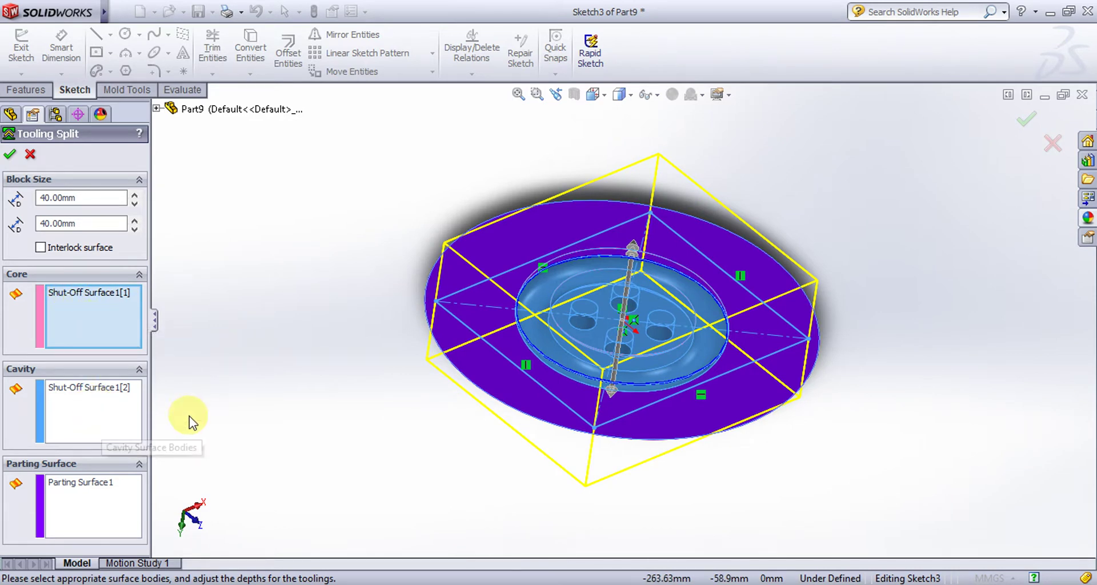
middle_click_drag(271, 266, 320, 248)
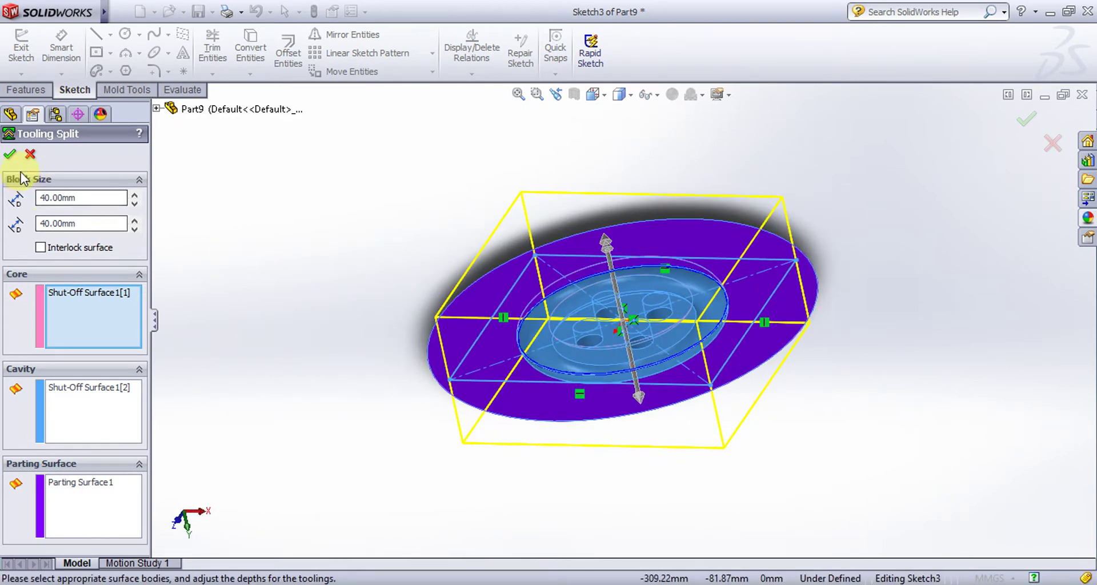
left_click(10, 156)
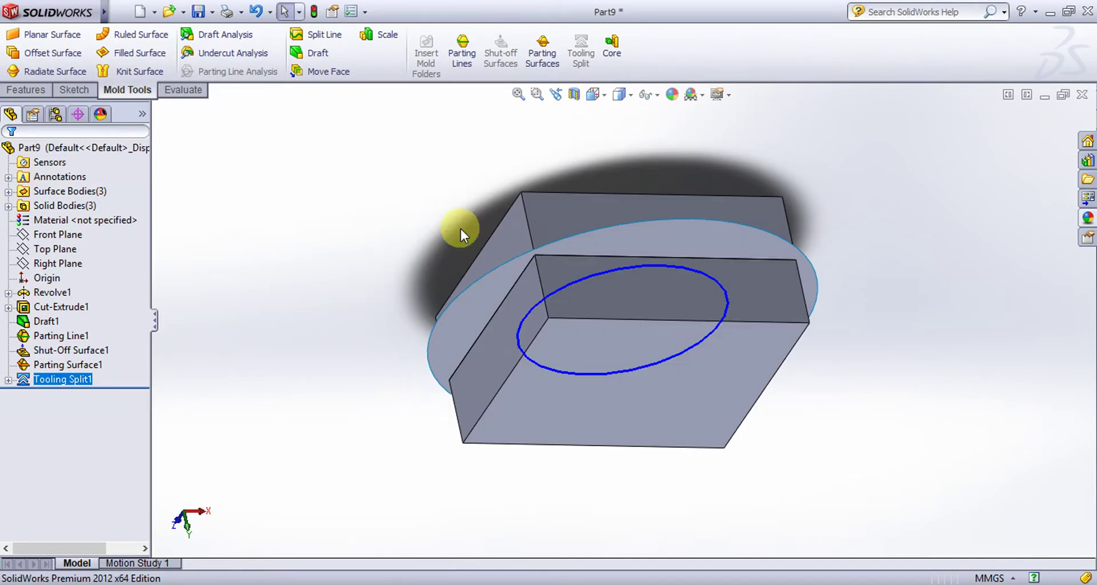
middle_click_drag(557, 187, 605, 362)
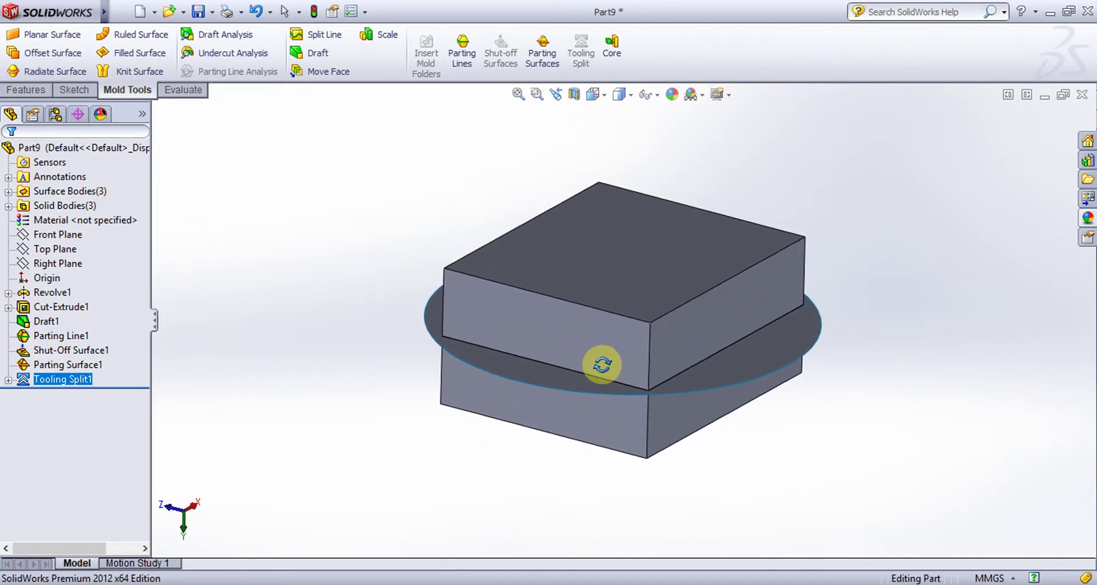
middle_click_drag(756, 307, 808, 233, "ctrl")
scroll(802, 212, "up", 2)
scroll(763, 224, "down", 1)
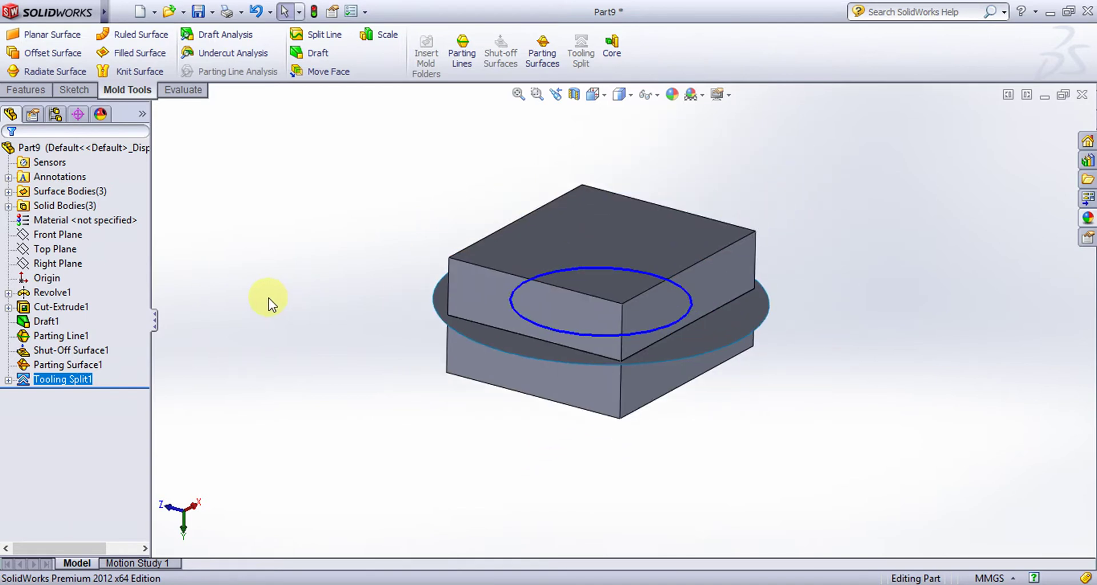
mouse_move(303, 265)
middle_mouse_down()
mouse_move(291, 272)
mouse_move(291, 237)
mouse_move(313, 267)
middle_mouse_up()
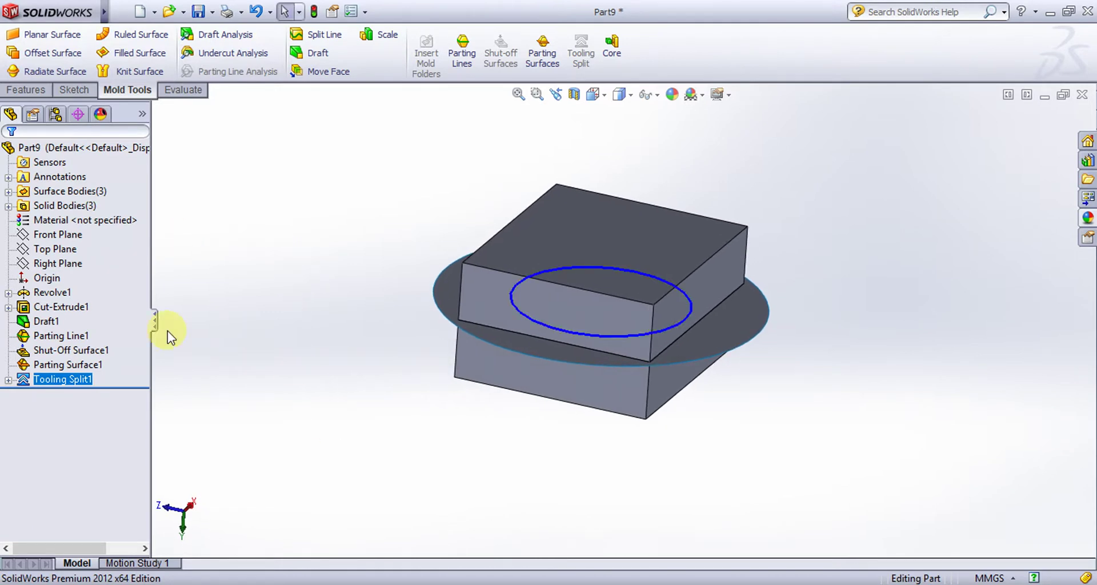
- Expand Surface Bodies and hide the cavity shut-off surface, Shut-Off Surface1[2]
left_click(8, 191)
left_click(23, 206)
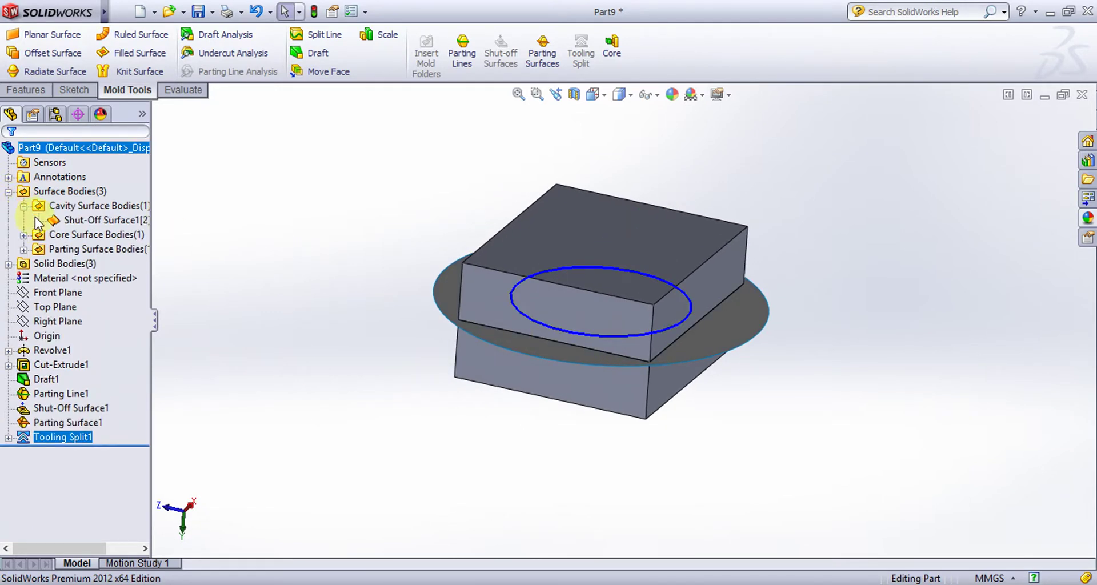
left_click(86, 219)
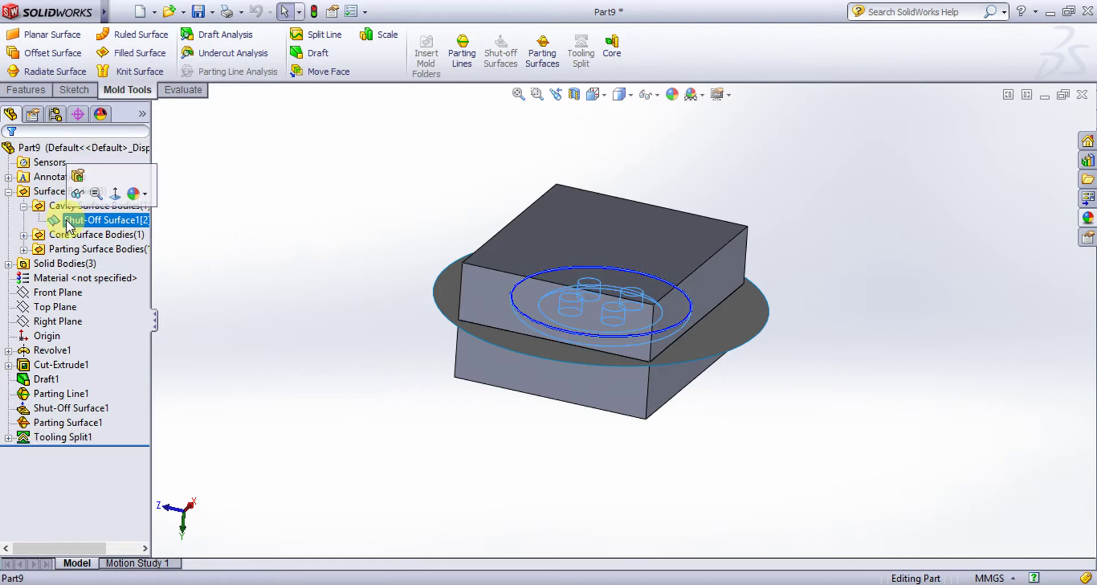
left_click(8, 192)
left_click(142, 114)
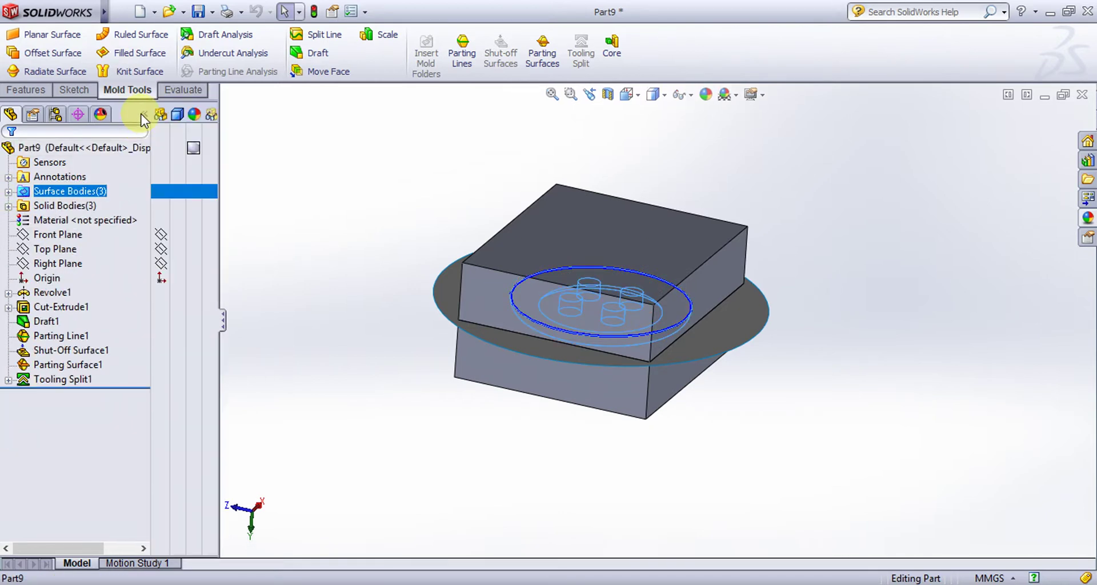
left_click(8, 191)
left_click(163, 221)
left_click(163, 220)
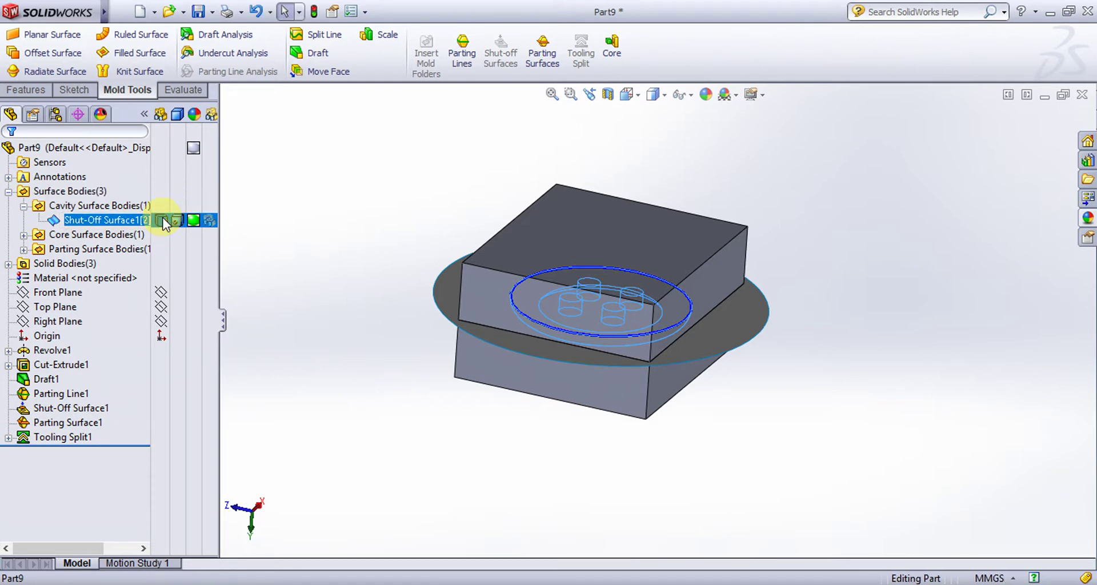
- Hide Shut-Off Surface1[1] and Parting Surface1, then expand Solid Bodies(3)
left_click(24, 234)
left_click(162, 249)
left_click(49, 279)
left_click(23, 264)
left_click(162, 277)
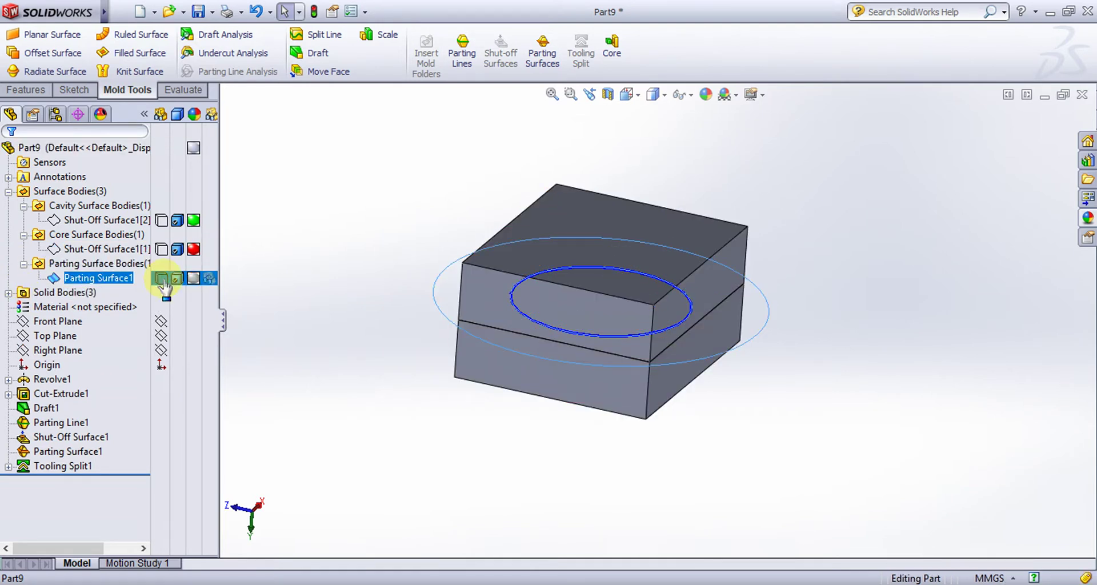
middle_click_drag(372, 266, 358, 269)
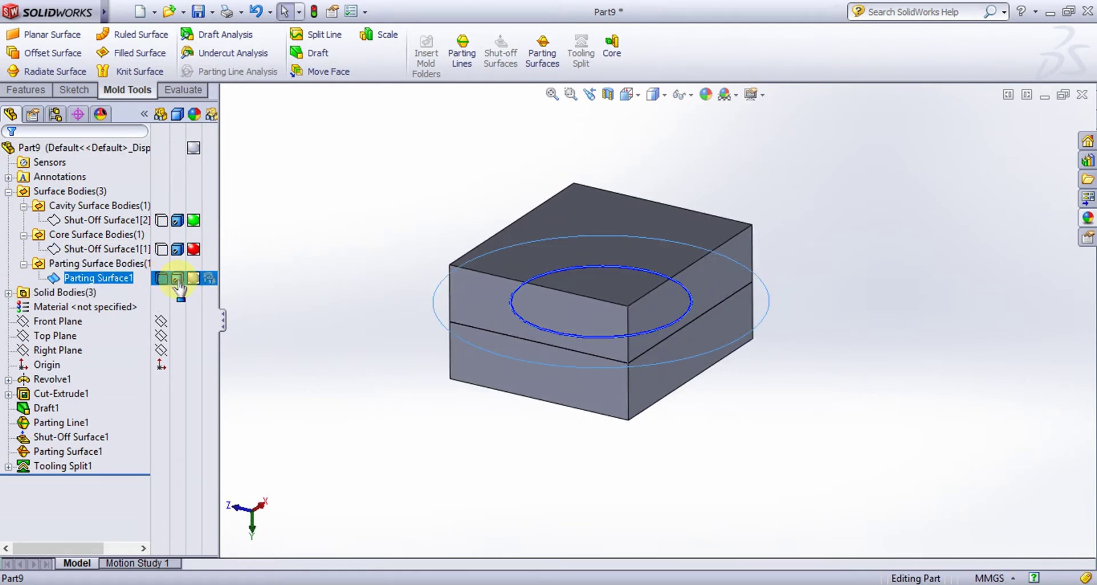
left_click(8, 292)
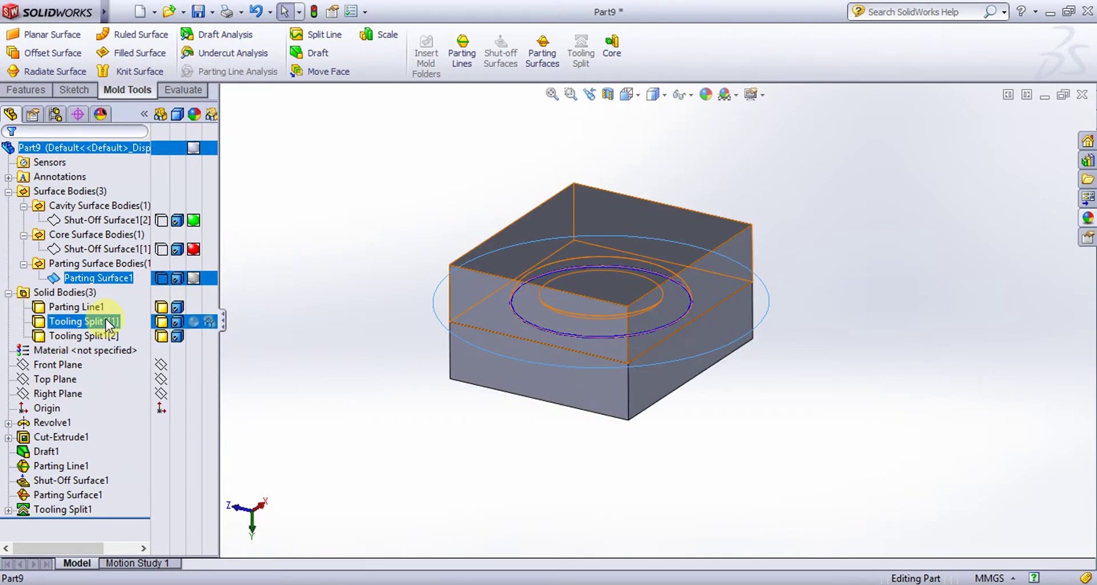
left_click(209, 321)
left_click(209, 336)
mouse_move(333, 276)
middle_mouse_down()
mouse_move(296, 157)
mouse_move(274, 228)
mouse_move(289, 276)
mouse_move(412, 264)
mouse_move(333, 280)
mouse_move(323, 255)
mouse_move(326, 281)
middle_mouse_up()
left_click(162, 324, "ctrl")
left_click(163, 334)
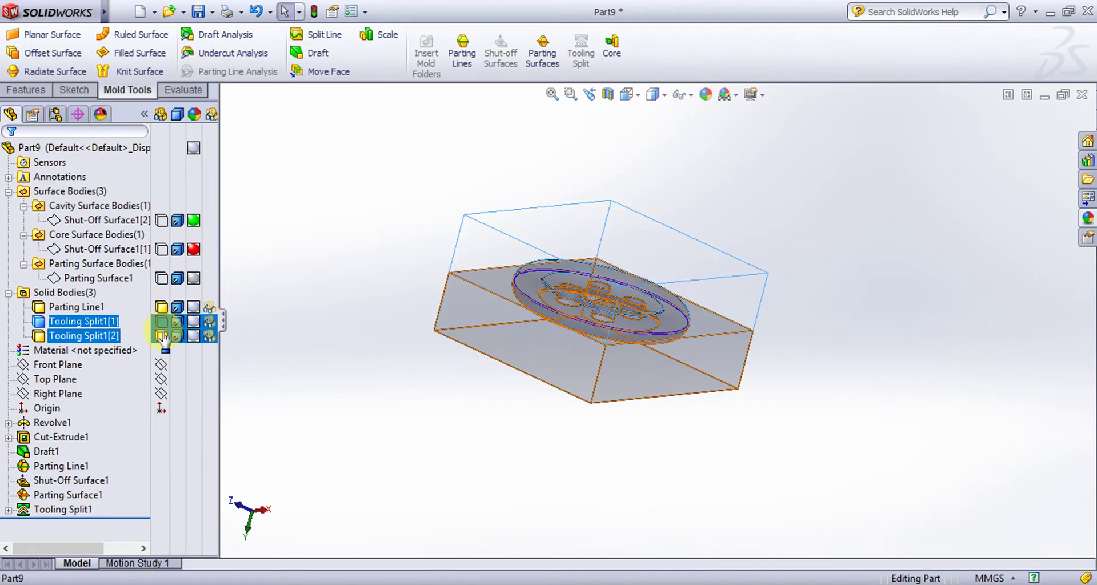
left_click(163, 308, "ctrl")
left_click(162, 336)
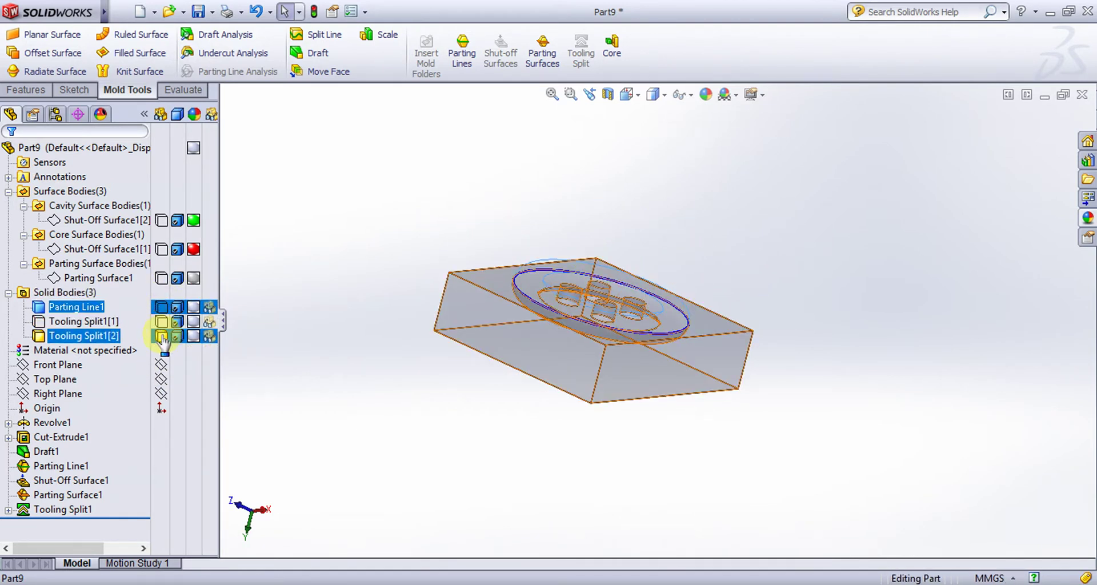
middle_click_drag(335, 313, 301, 341)
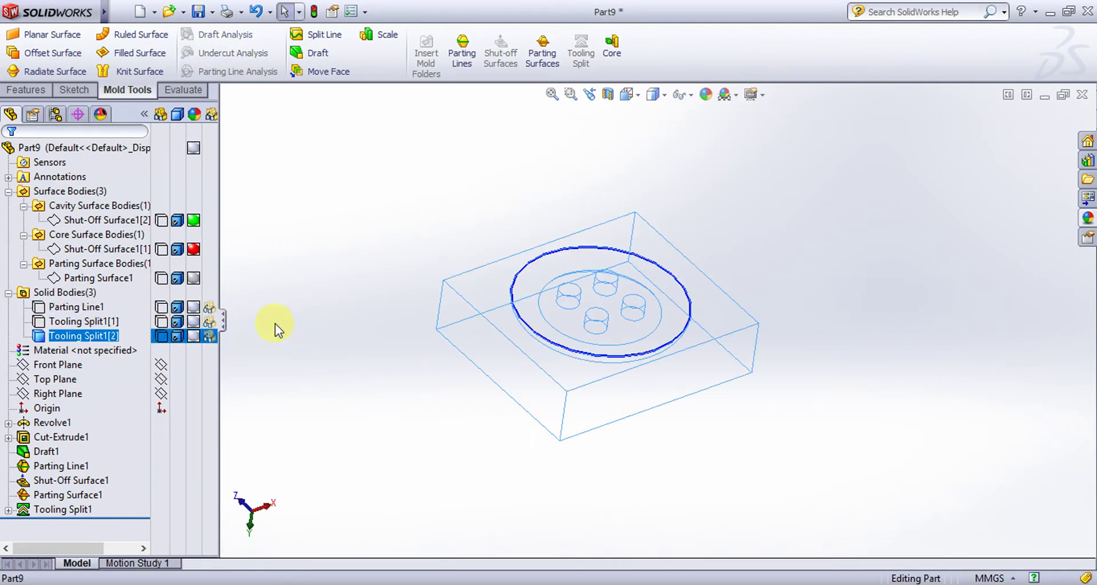
left_click(162, 336)
mouse_move(339, 277)
middle_mouse_down()
mouse_move(338, 201)
mouse_move(357, 149)
mouse_move(340, 203)
middle_mouse_up()
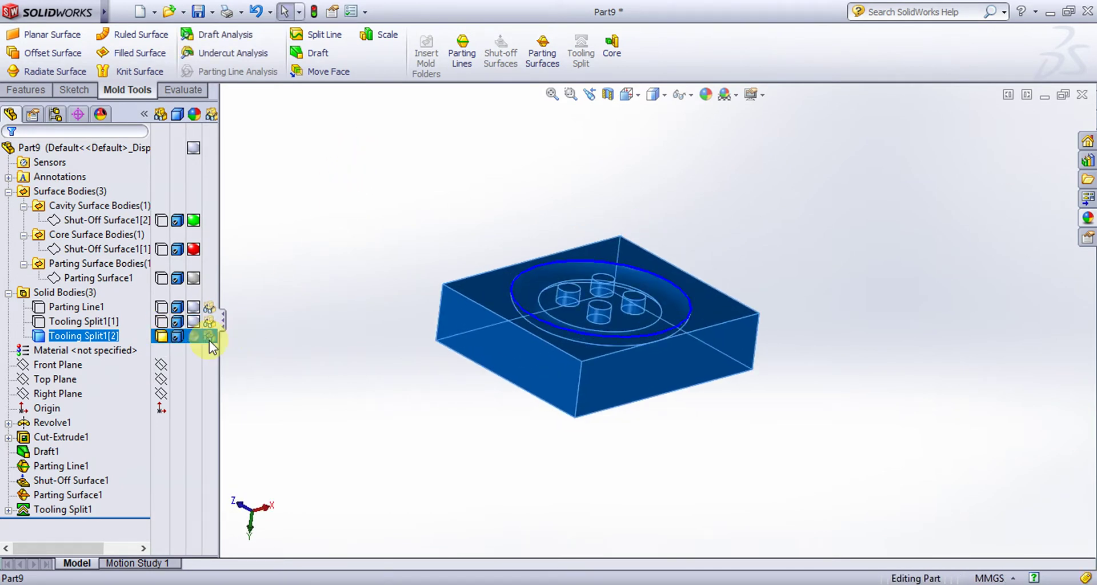
middle_click_drag(422, 171, 363, 286)
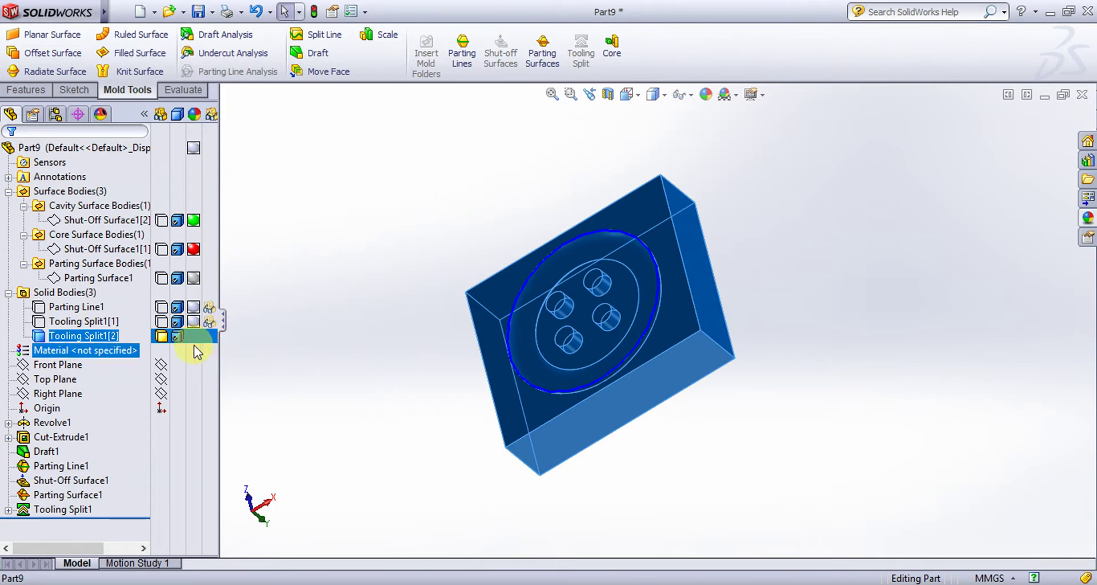
middle_click_drag(362, 211, 462, 269)
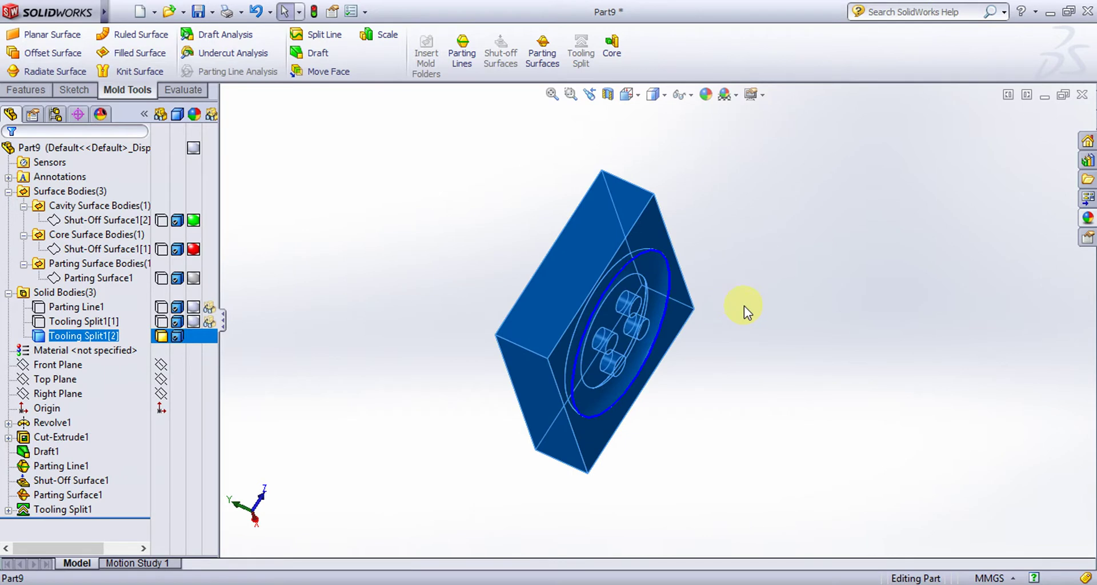
left_click(648, 334)
middle_click_drag(848, 243, 736, 189)
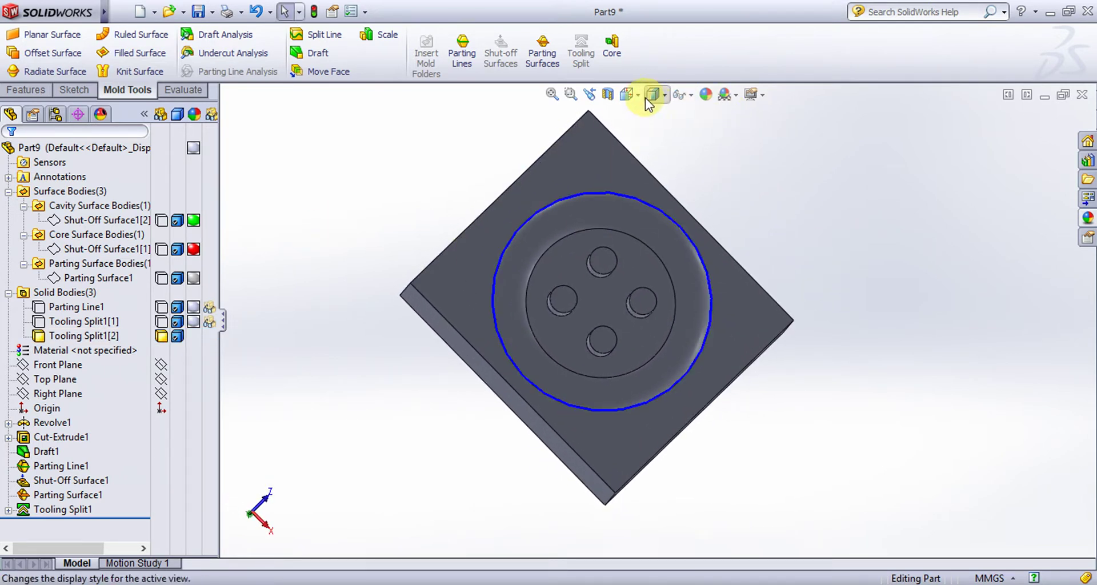
left_click(161, 338)
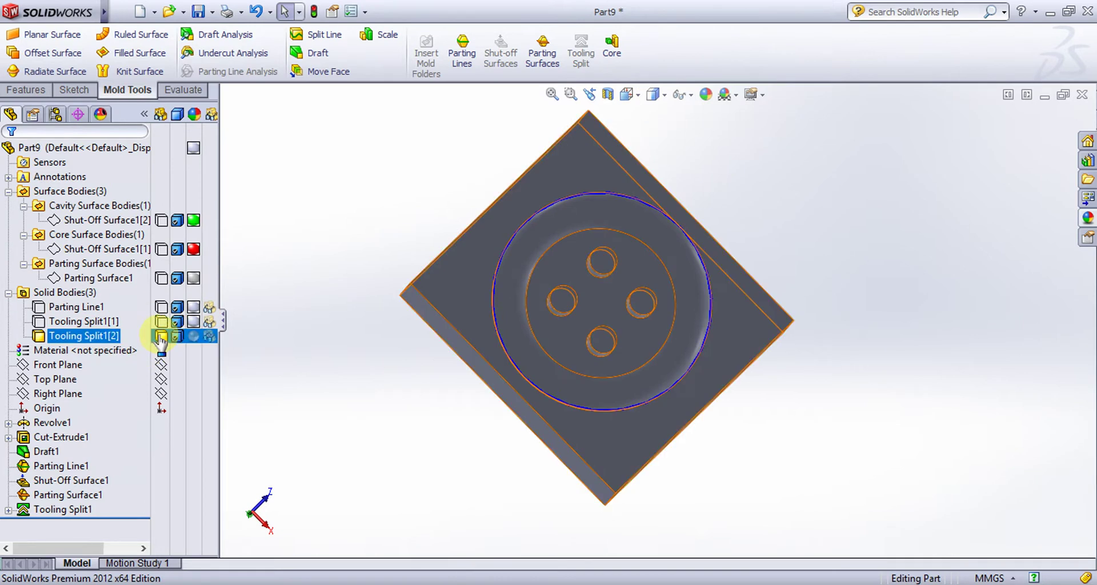
left_click(161, 307)
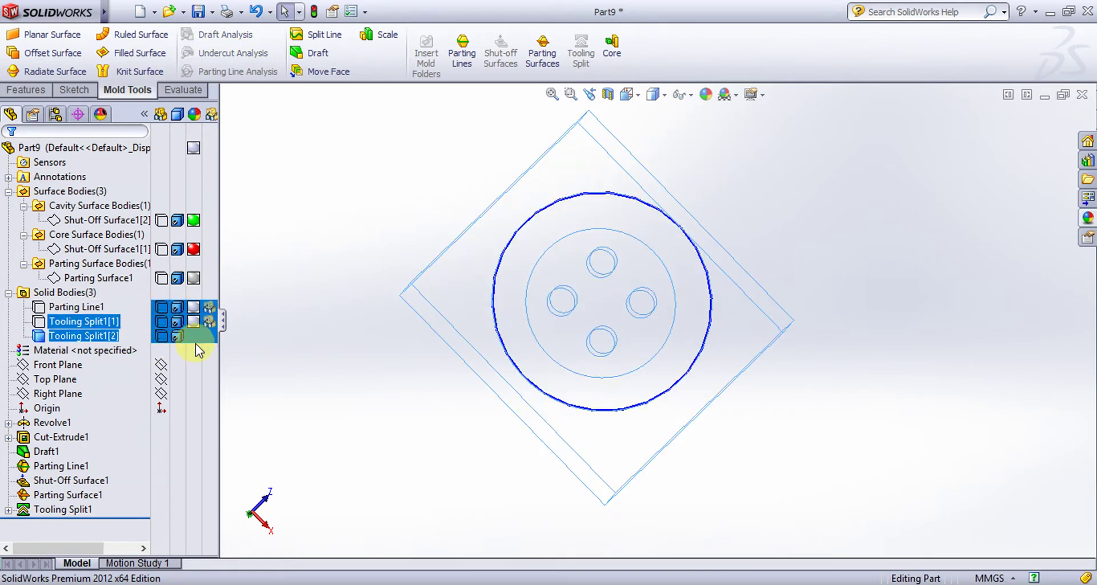
left_click(184, 379)
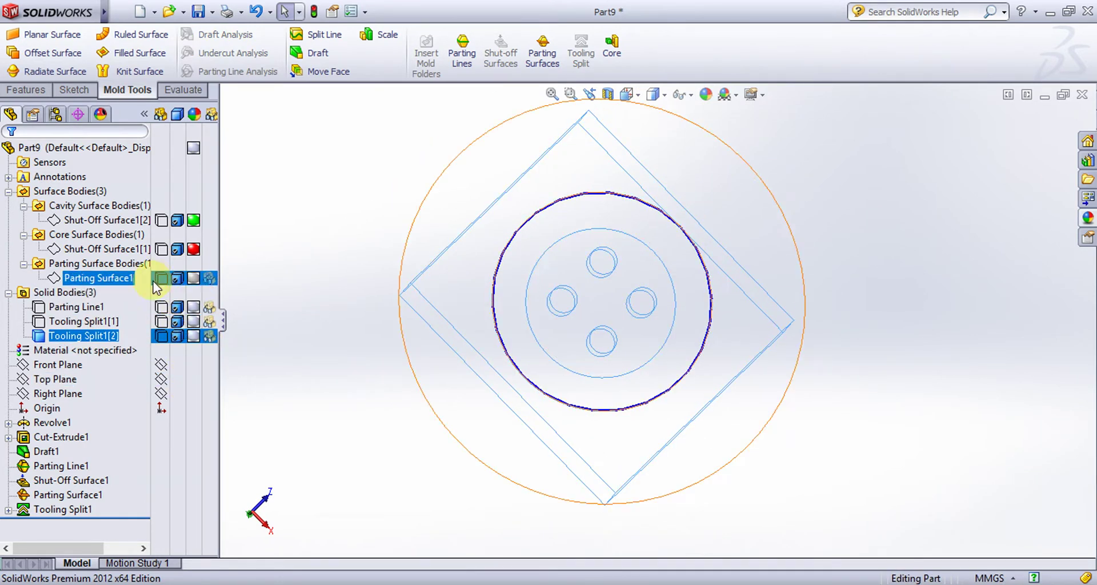
left_click(161, 307)
middle_click_drag(347, 280, 511, 280)
left_click_drag(496, 292, 450, 269)
key("Escape")
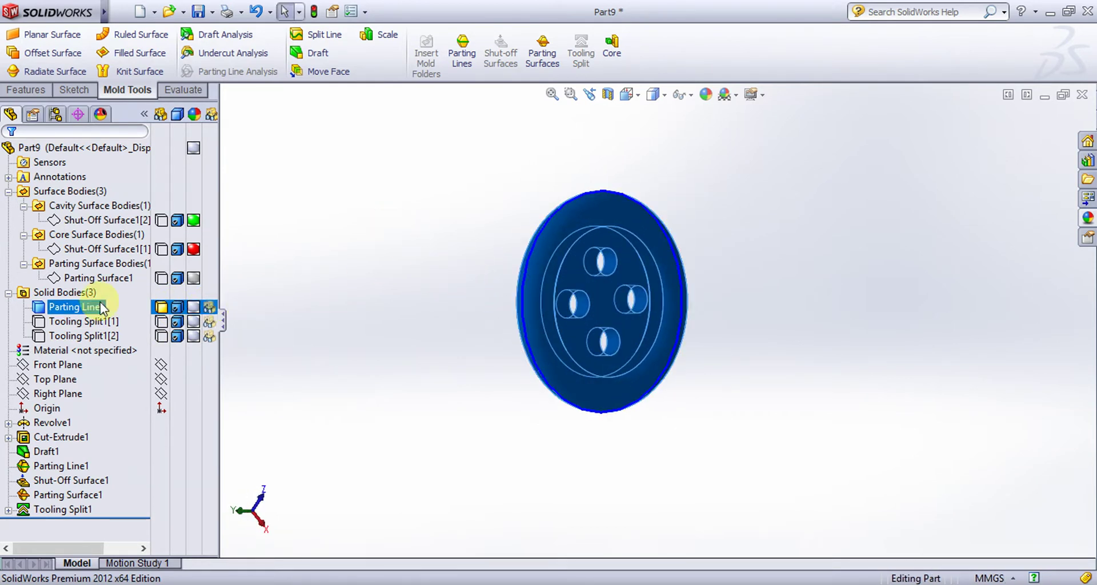
left_click(162, 308)
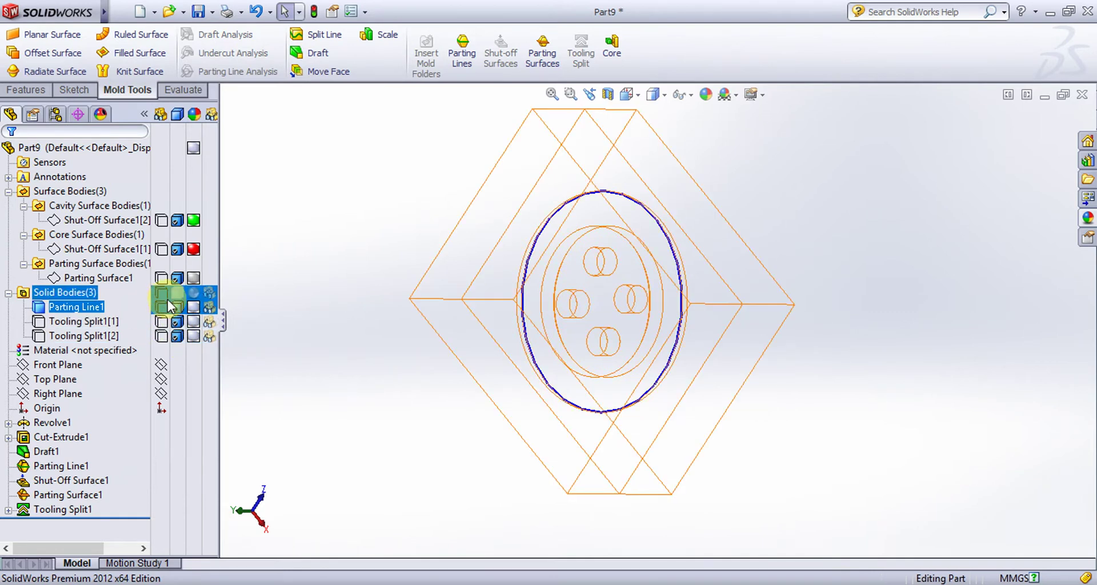
left_click(165, 307)
left_click(384, 325)
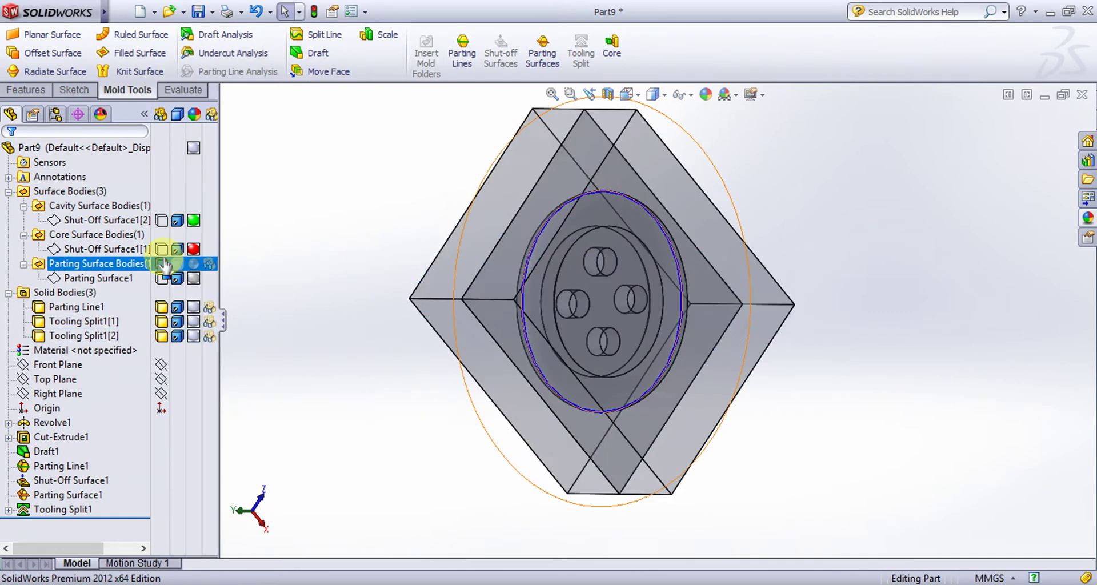
left_click(9, 191)
middle_click_drag(299, 280, 542, 174)
middle_click_drag(235, 410, 216, 240)
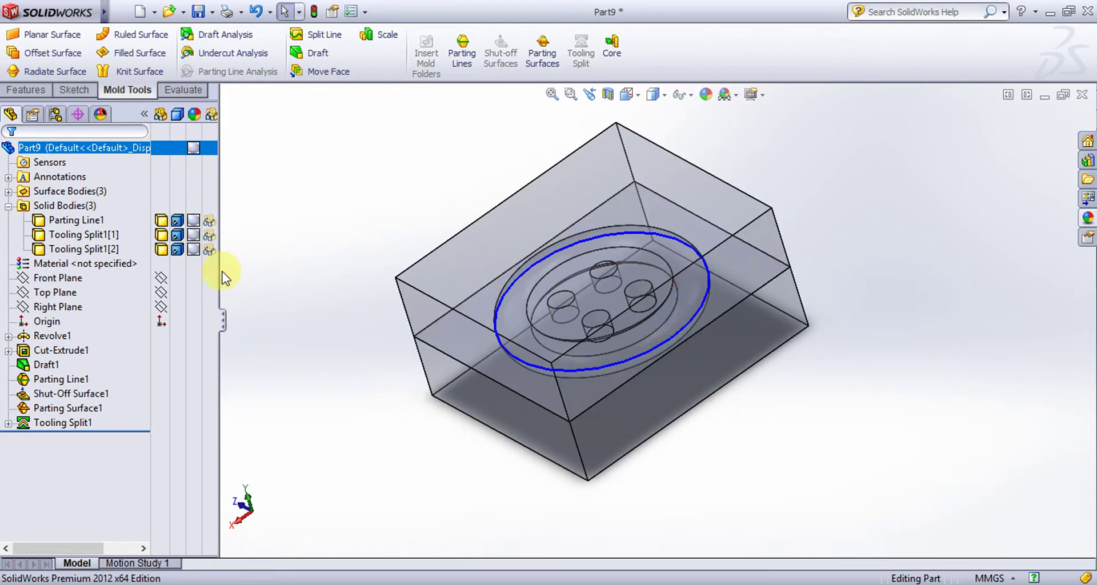
left_click(207, 235)
left_click(209, 250)
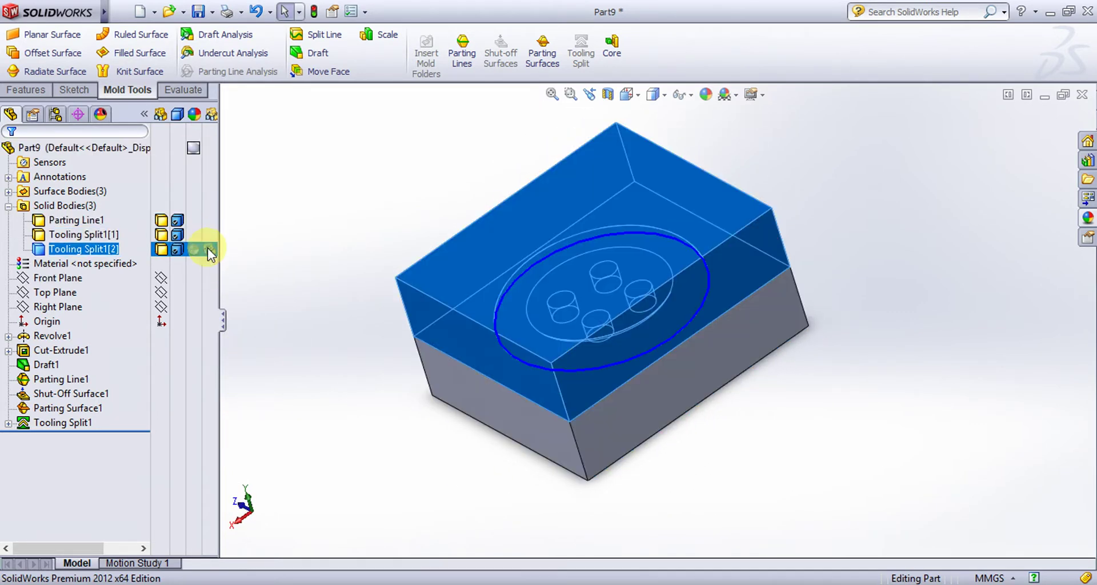
left_click(325, 221)
scroll(514, 237, "up", 5)
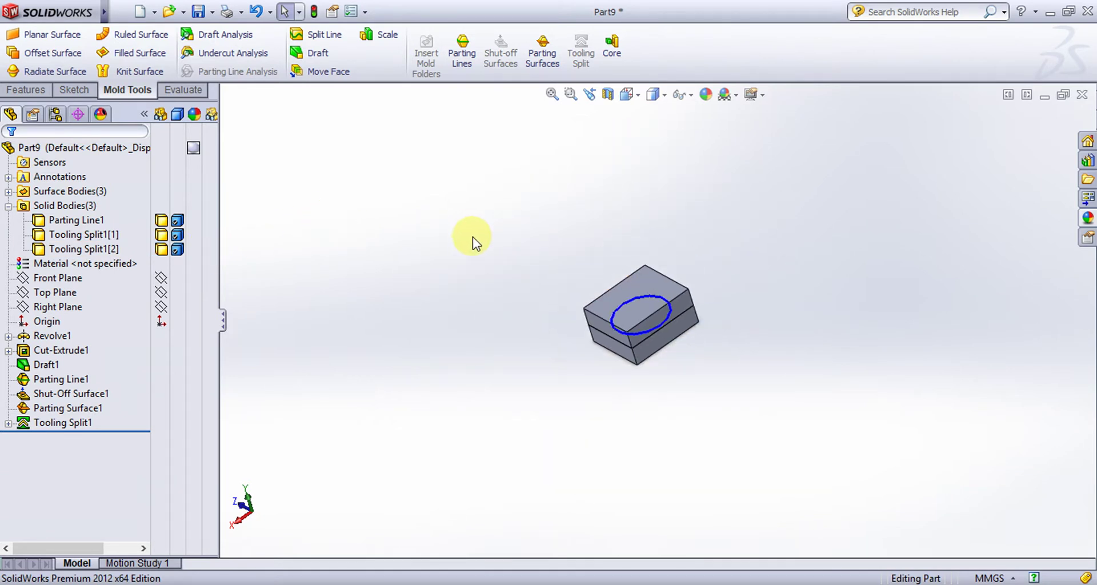
scroll(472, 240, "down", 3)
scroll(909, 377, "up", 3)
mouse_move(830, 374)
middle_mouse_down()
mouse_move(862, 382)
mouse_move(810, 380)
middle_mouse_up()
scroll(761, 368, "down", 4)
middle_click_drag(597, 311, 771, 318)
scroll(777, 318, "down", 2)
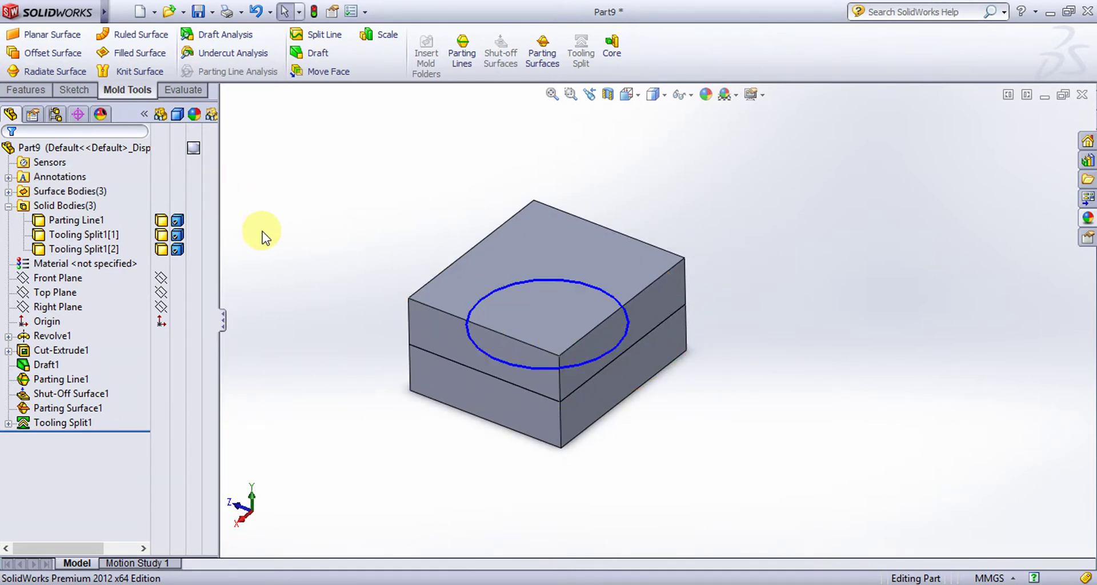
- Save the part as 'Bottom' in the Bottom Mold folder on the Desktop
left_click(199, 11)
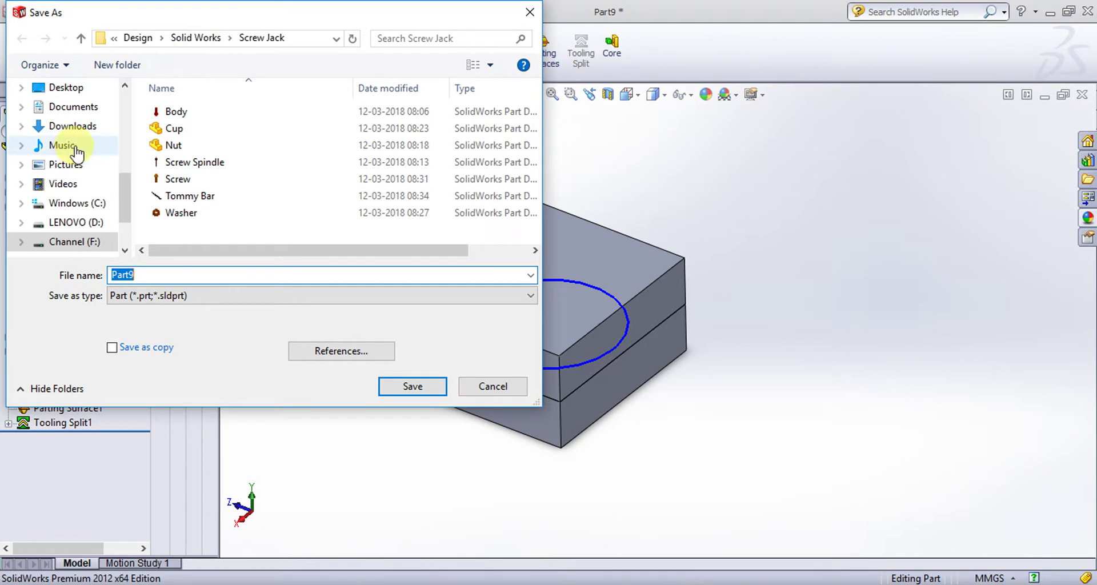
left_click(81, 89)
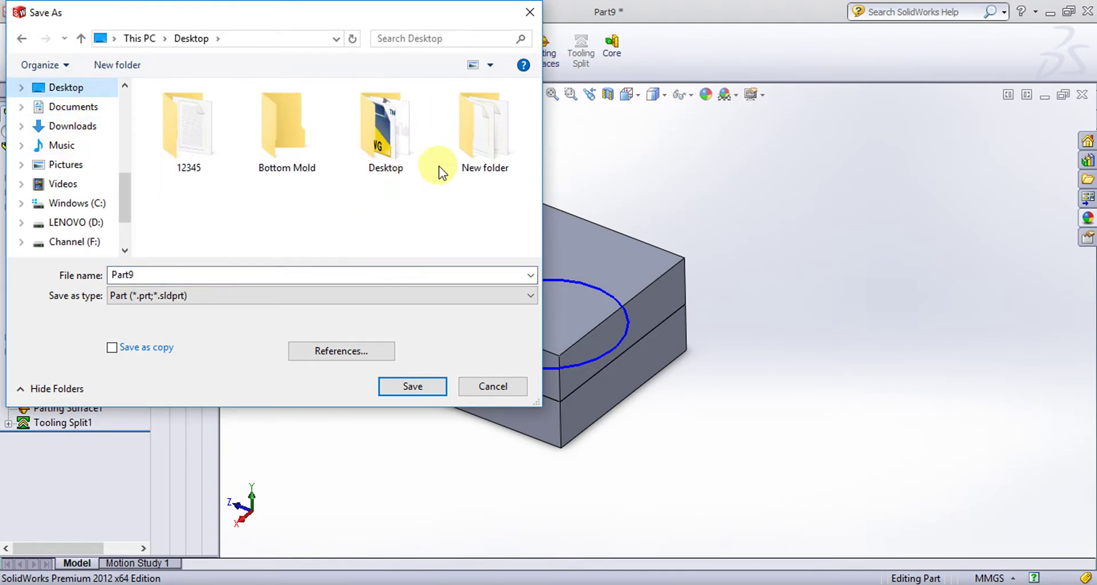
double_click(275, 162)
double_click(216, 277)
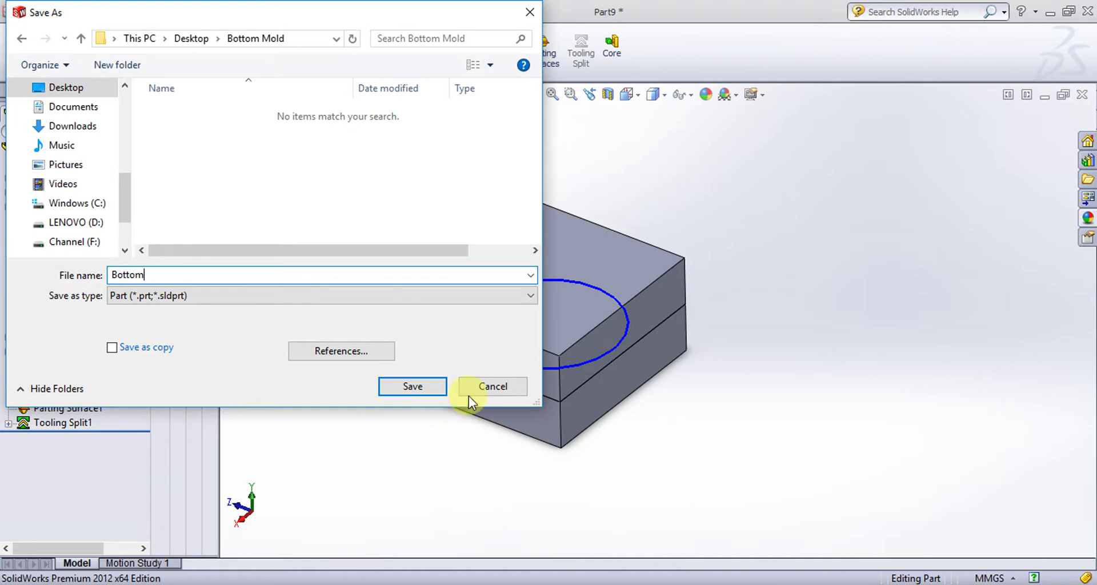
left_click(413, 387)
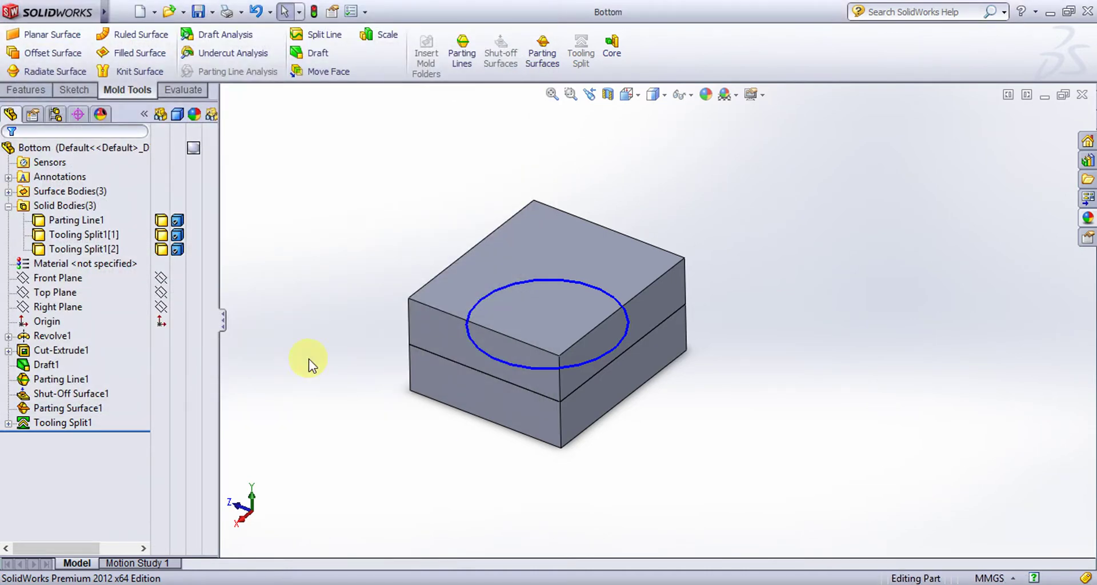
- Save all three solid bodies as separate part files with Save Bodies
left_click(93, 205)
right_click(55, 215)
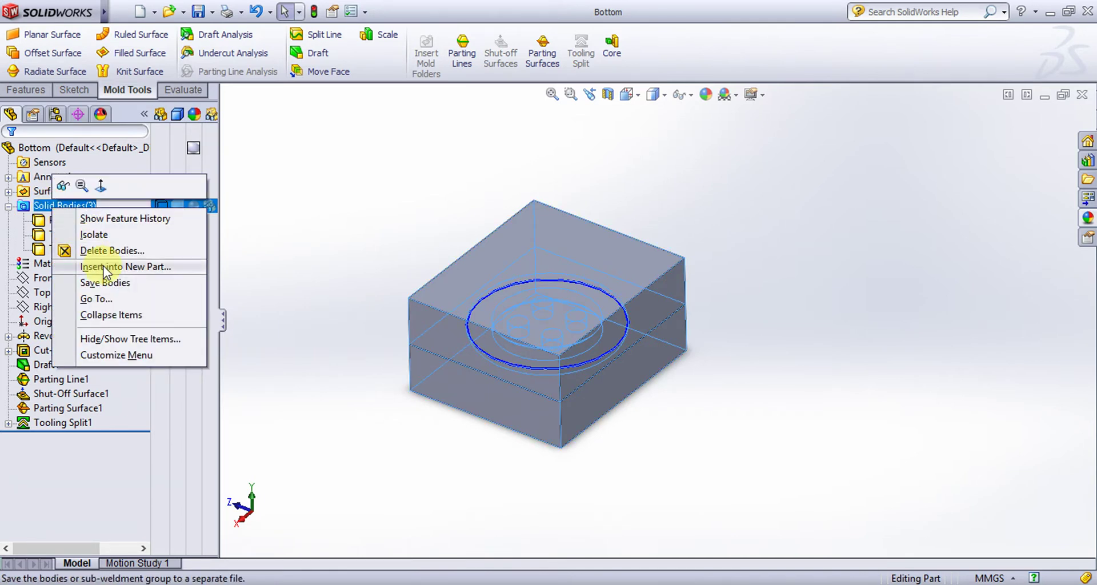
left_click(114, 282)
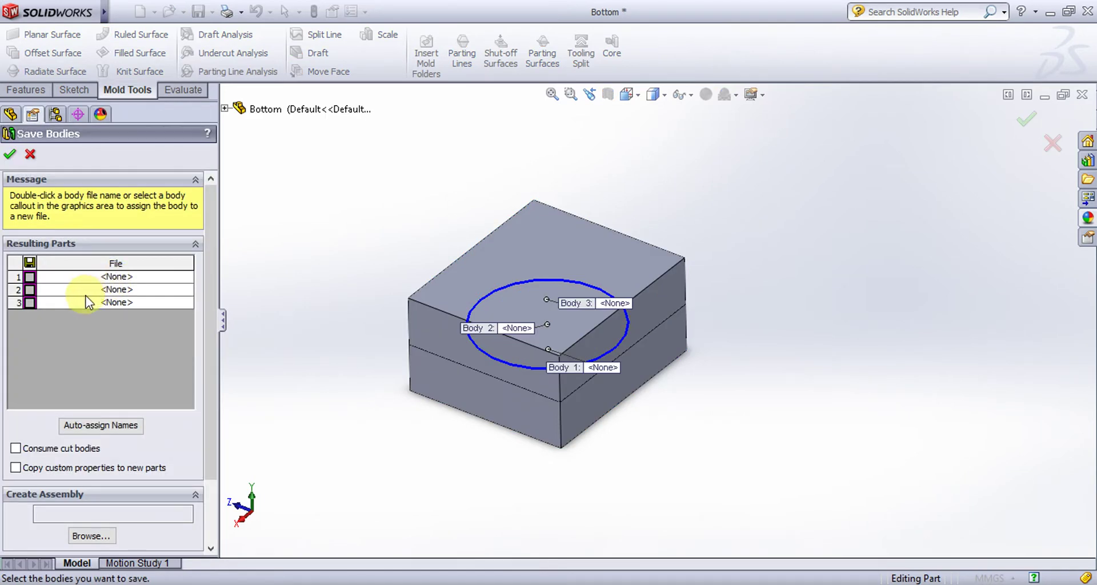
mouse_move(332, 317)
middle_mouse_down()
mouse_move(345, 259)
mouse_move(326, 225)
mouse_move(223, 228)
mouse_move(303, 238)
mouse_move(337, 274)
middle_mouse_up()
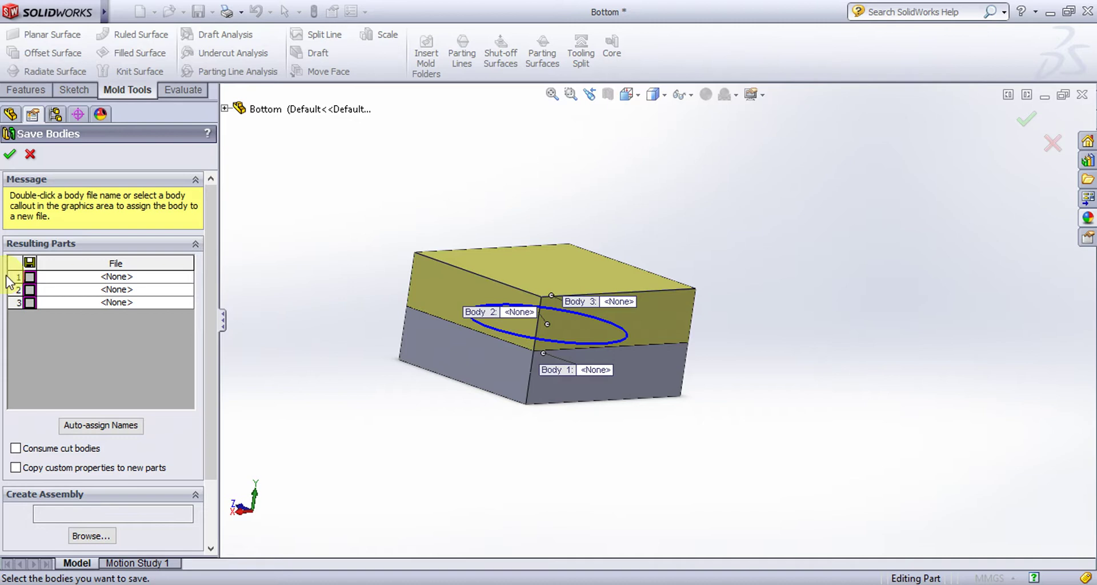
left_click(29, 279)
left_click(31, 291)
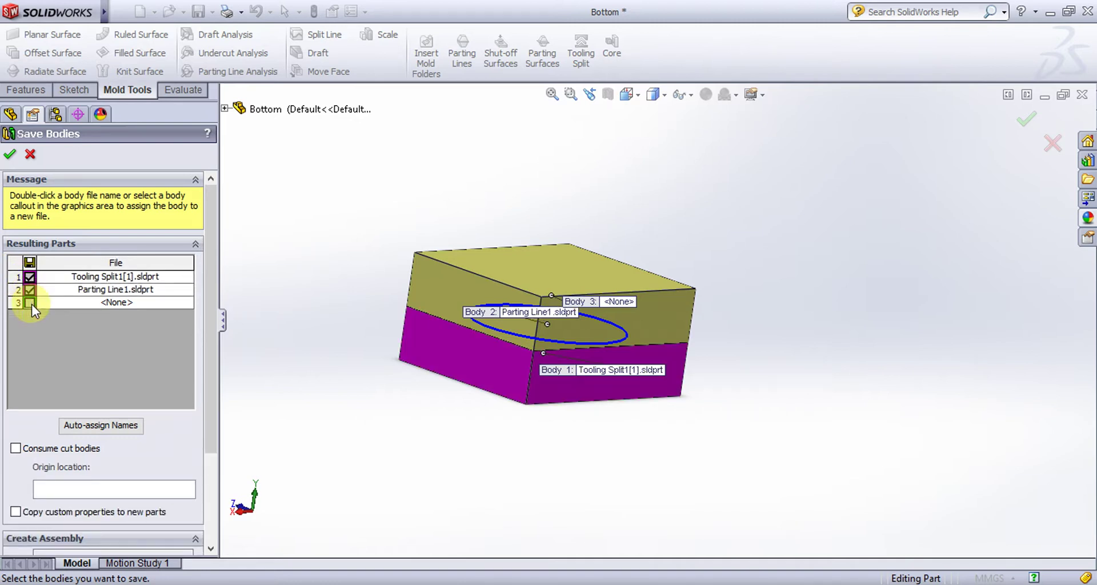
left_click(32, 303)
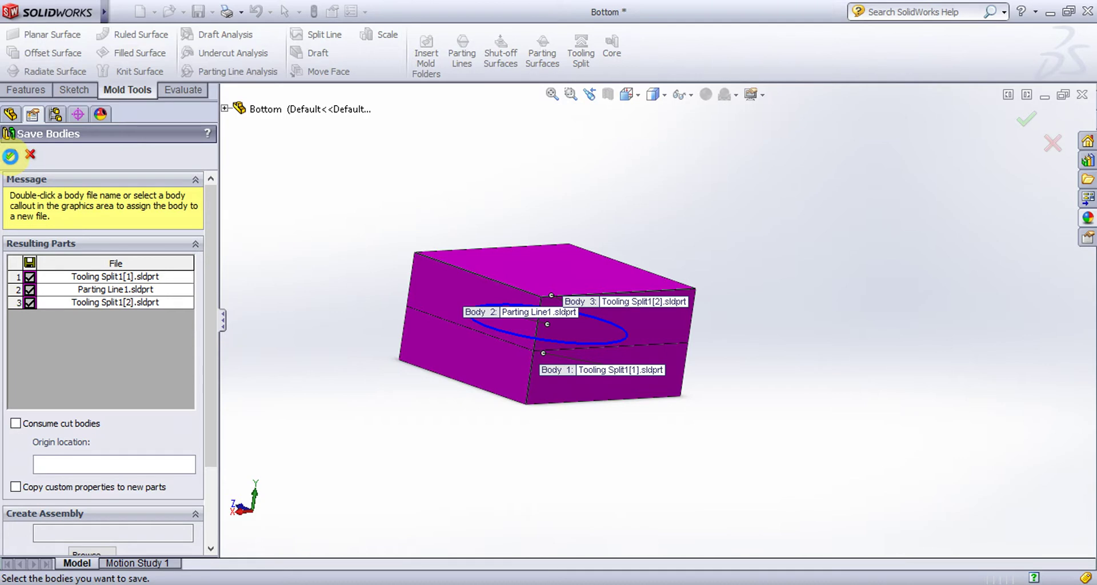
left_click(11, 156)
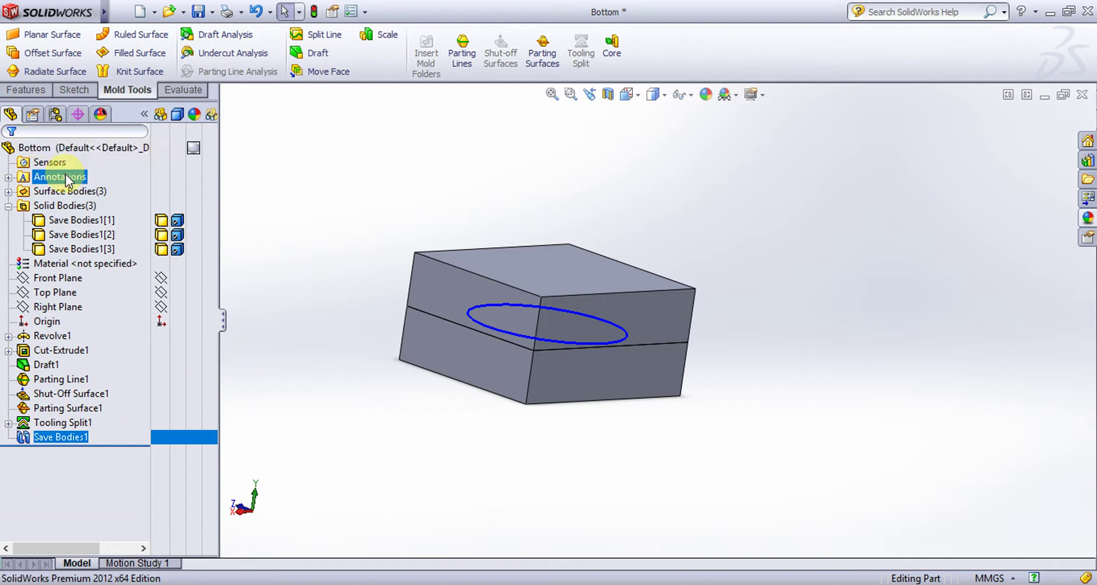
left_click(1083, 95)
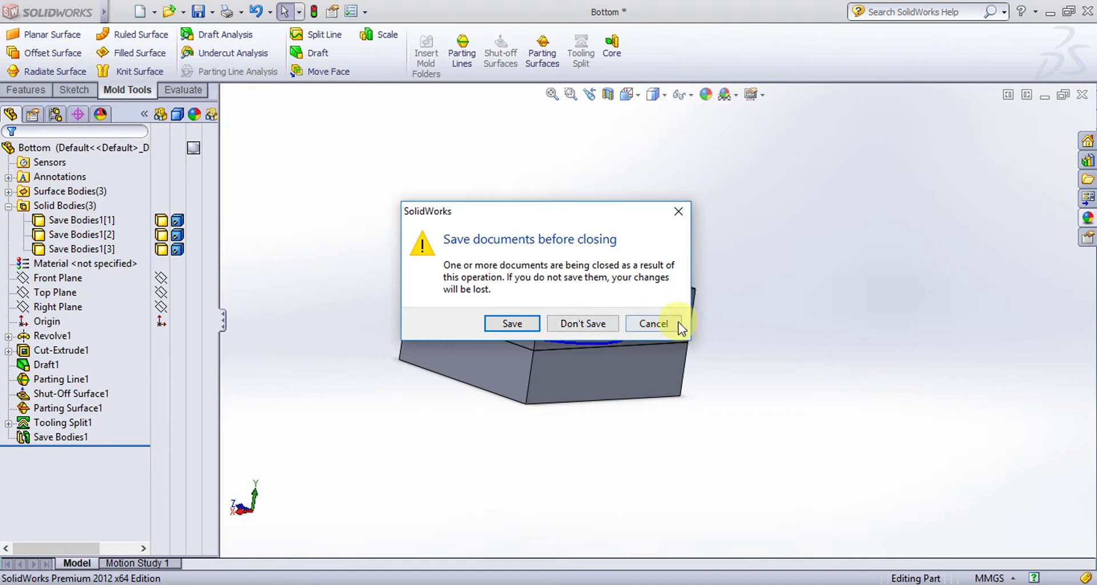
- Save the Bottom part on closing and create a new assembly document
left_click(514, 322)
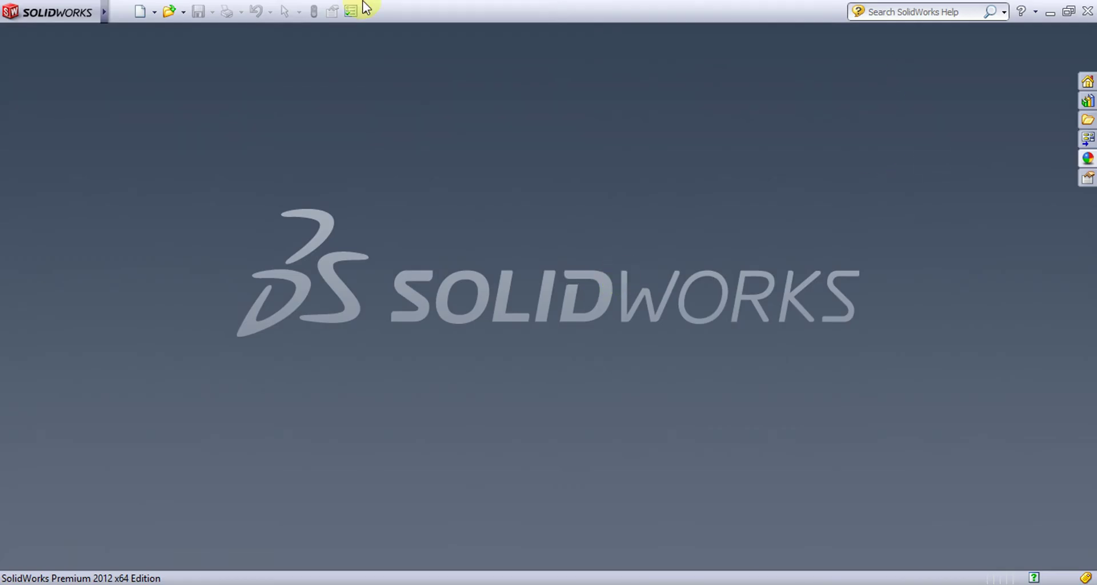
left_click(120, 12)
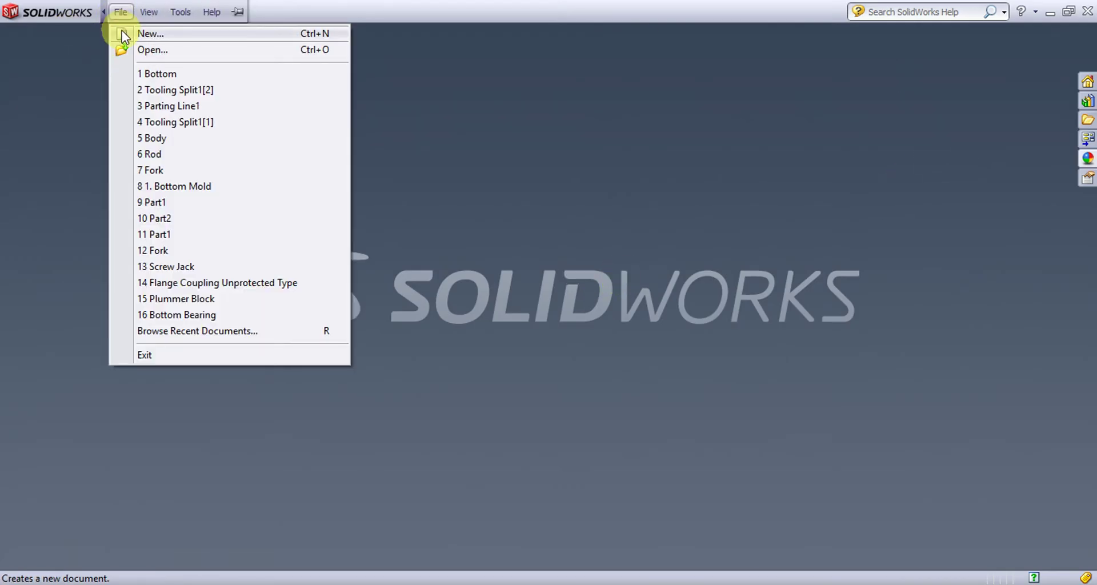
left_click(124, 36)
left_click(411, 269)
left_click(651, 423)
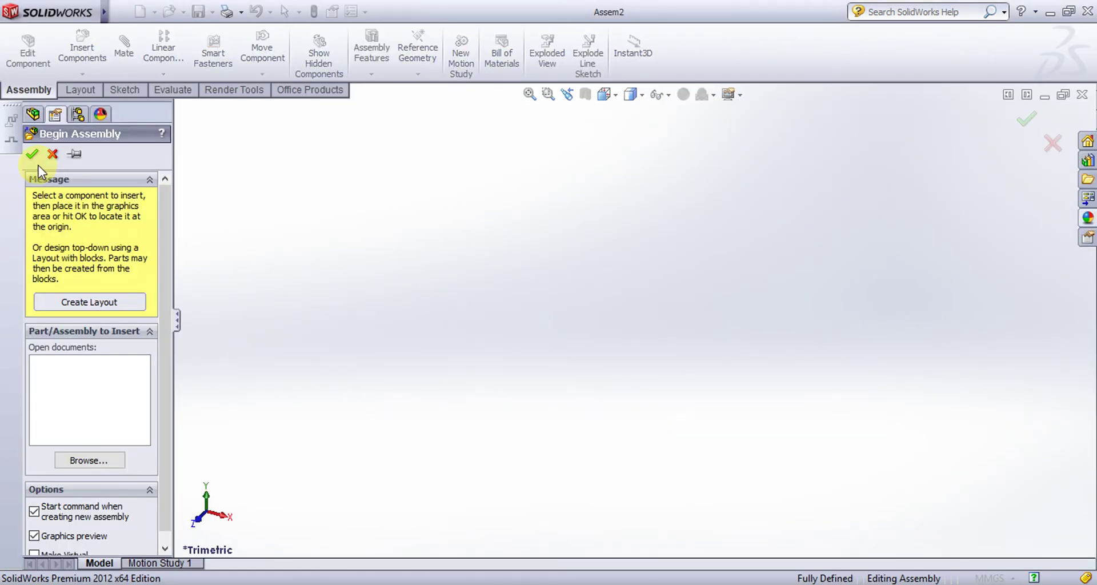
- Insert the Parting Line1 button part as the assembly's first fixed component
left_click(104, 461)
left_click(186, 129)
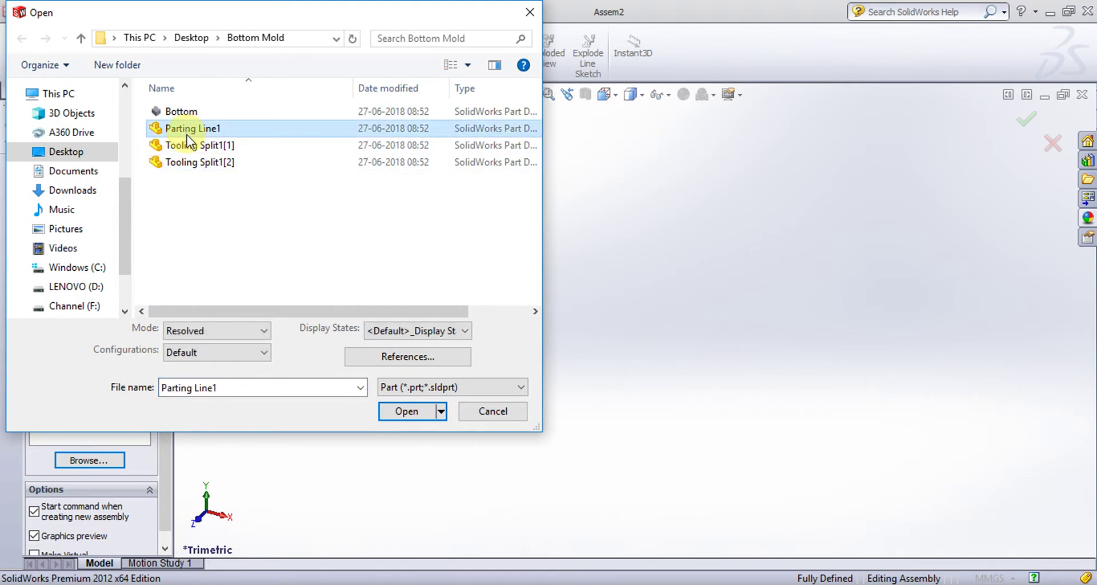
left_click(179, 147)
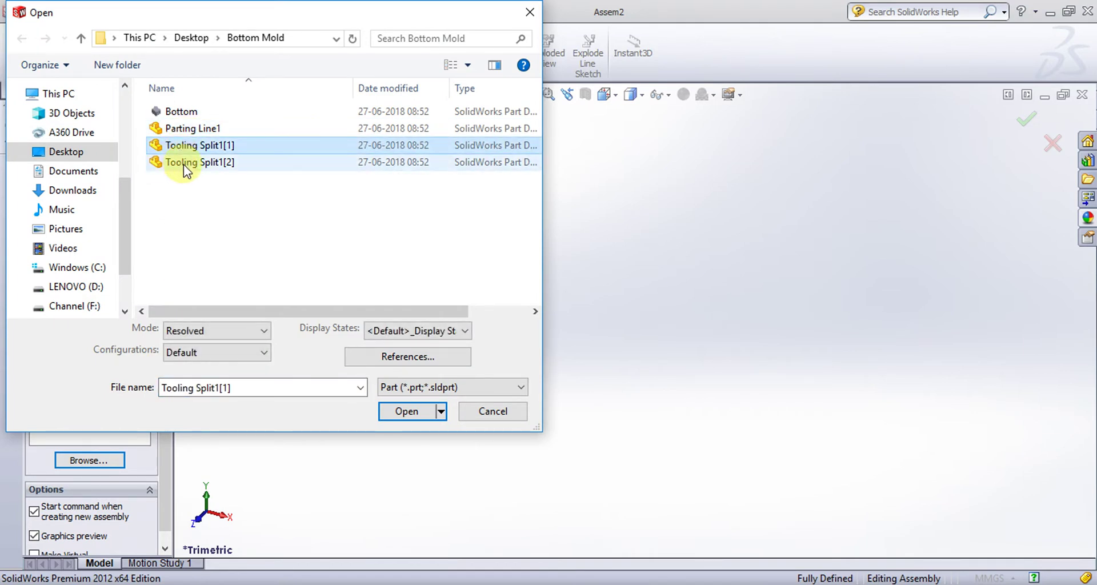
left_click(188, 163)
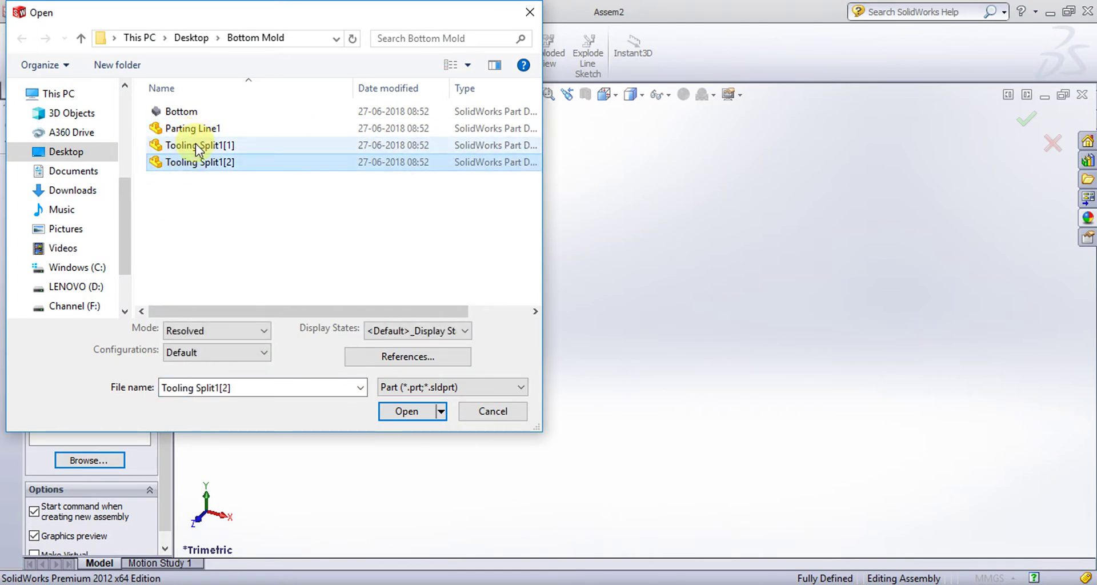
left_click(196, 144)
left_click(197, 127)
left_click(415, 409)
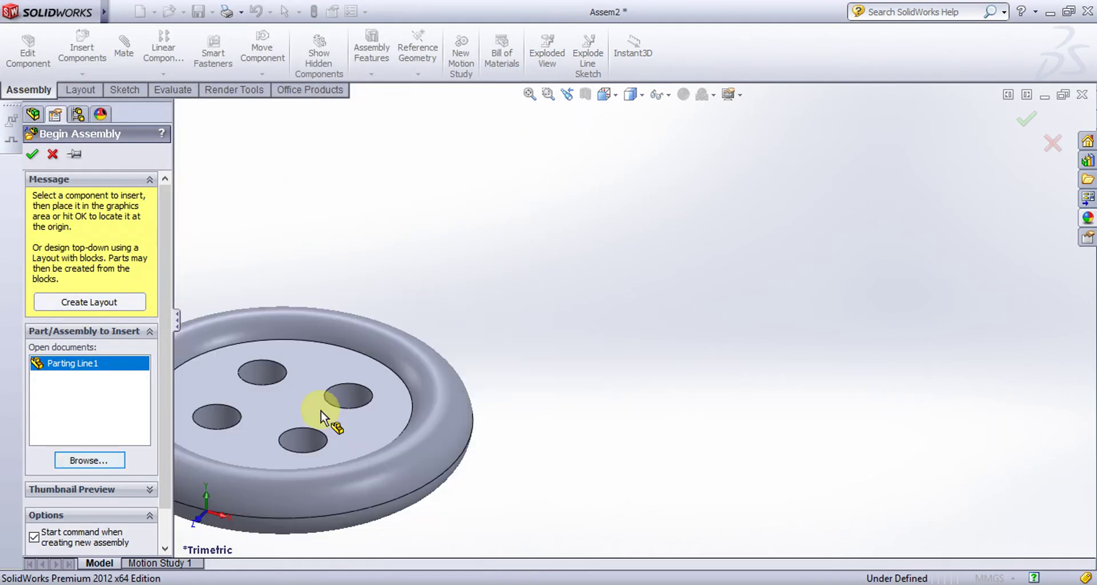
left_click(641, 337)
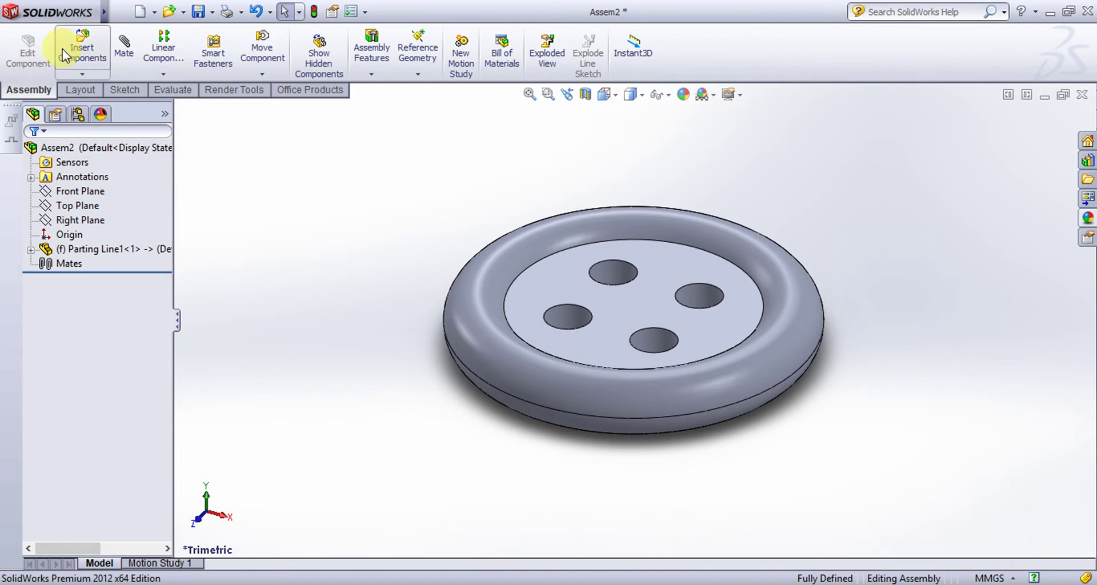
- Insert the Tooling Split1[1] cavity block and place it below the button
left_click(70, 43)
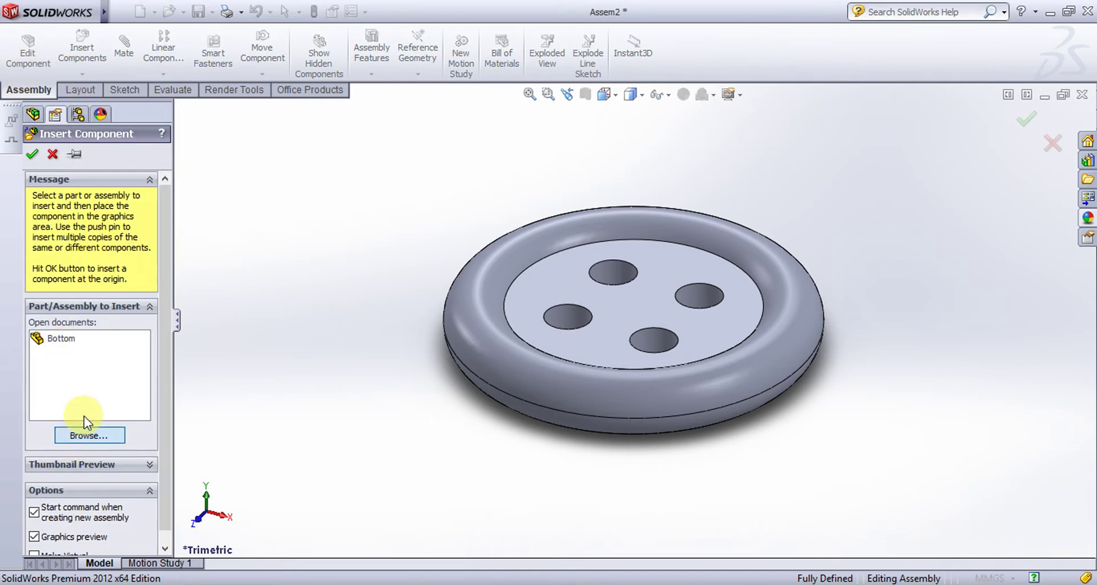
left_click(86, 433)
left_click(197, 145)
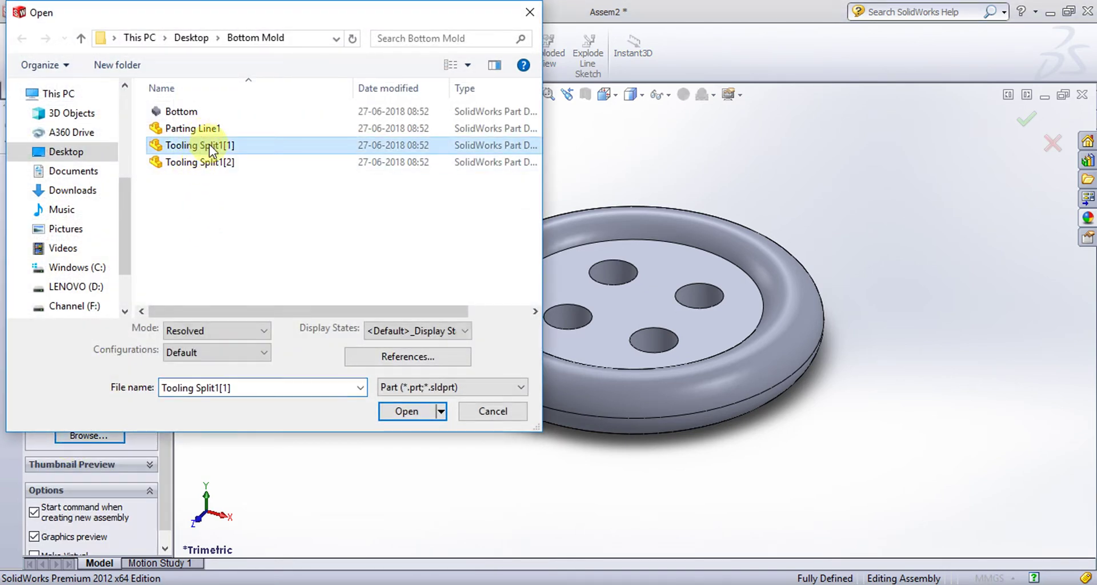
left_click(402, 410)
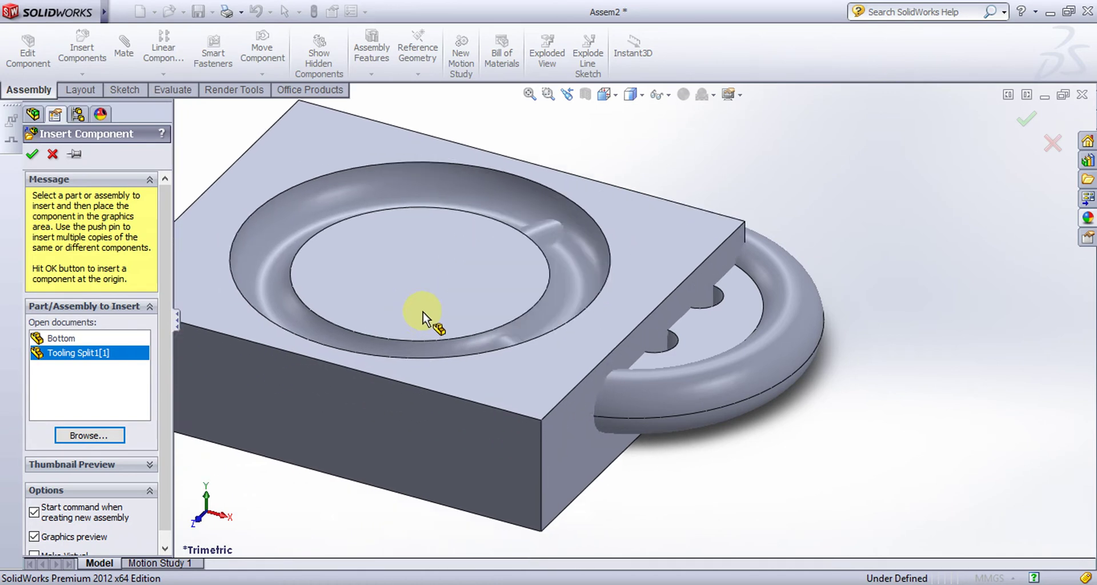
left_click(609, 475)
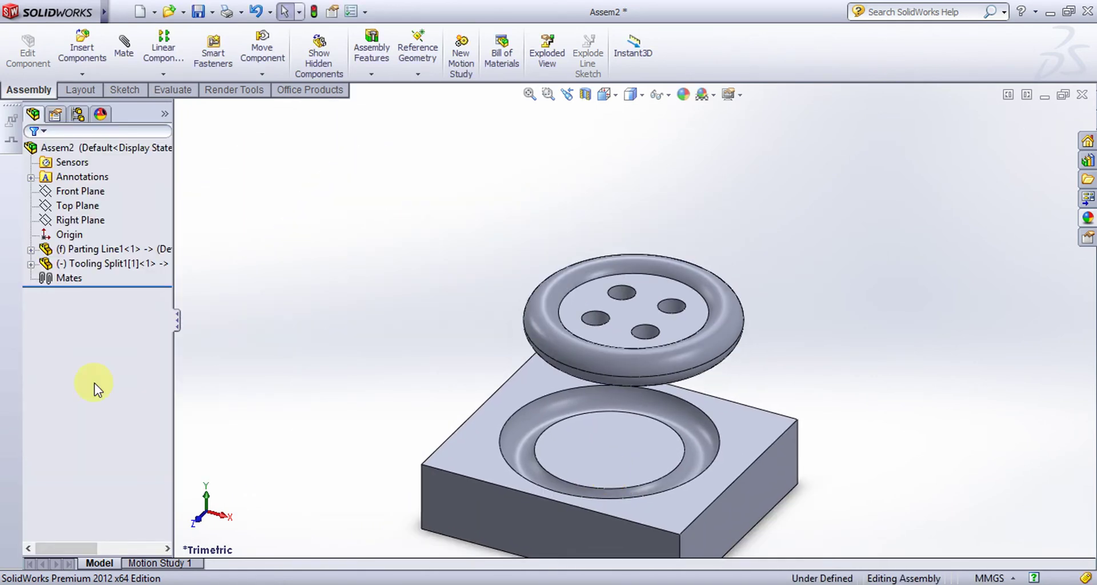
left_click(77, 205)
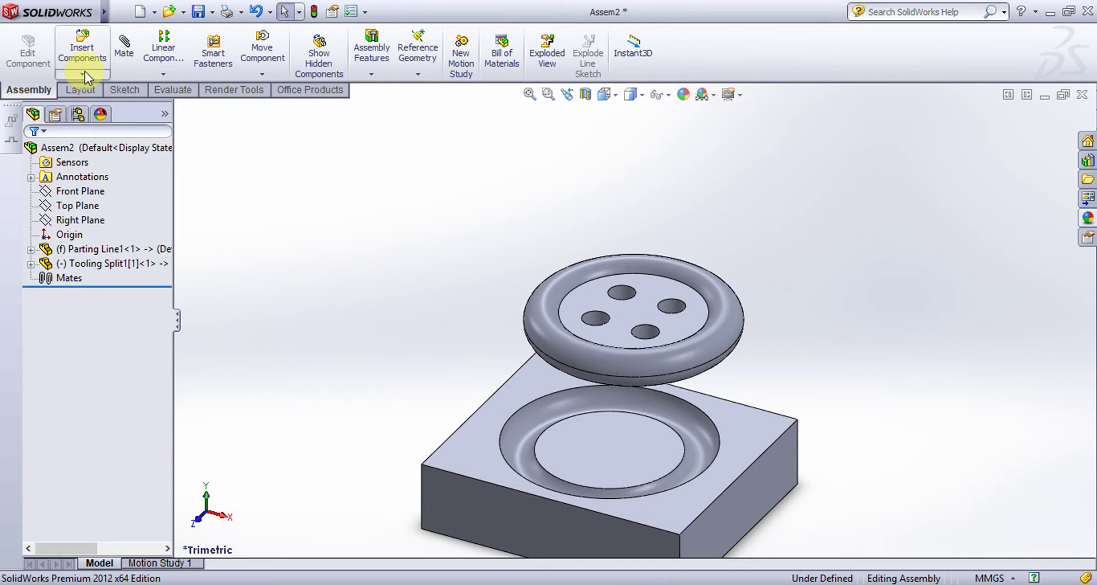
- Insert the Tooling Split1[2] block and place it above the button
left_click(89, 41)
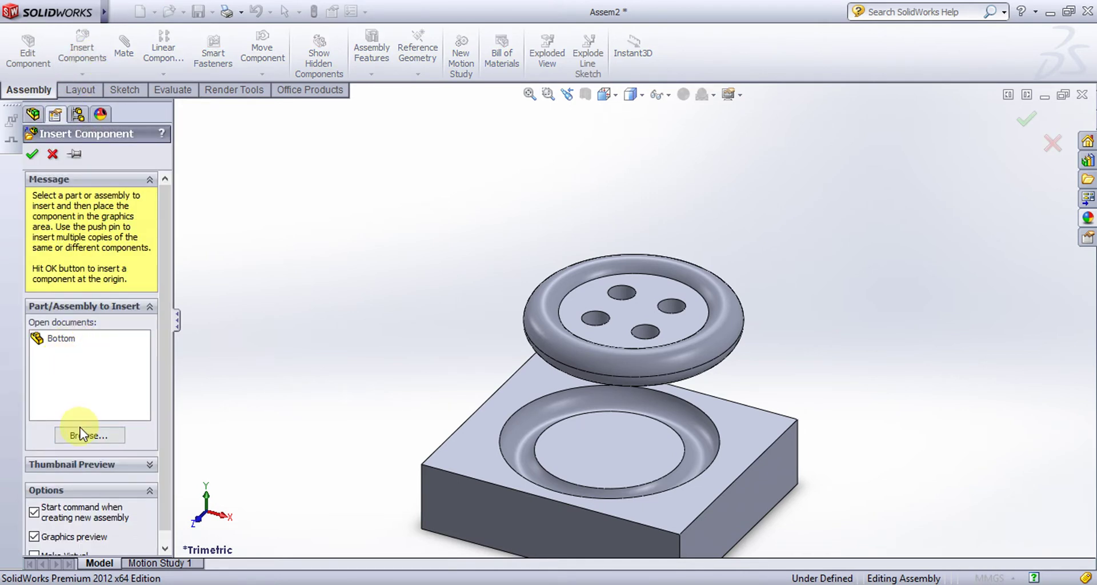
left_click(82, 432)
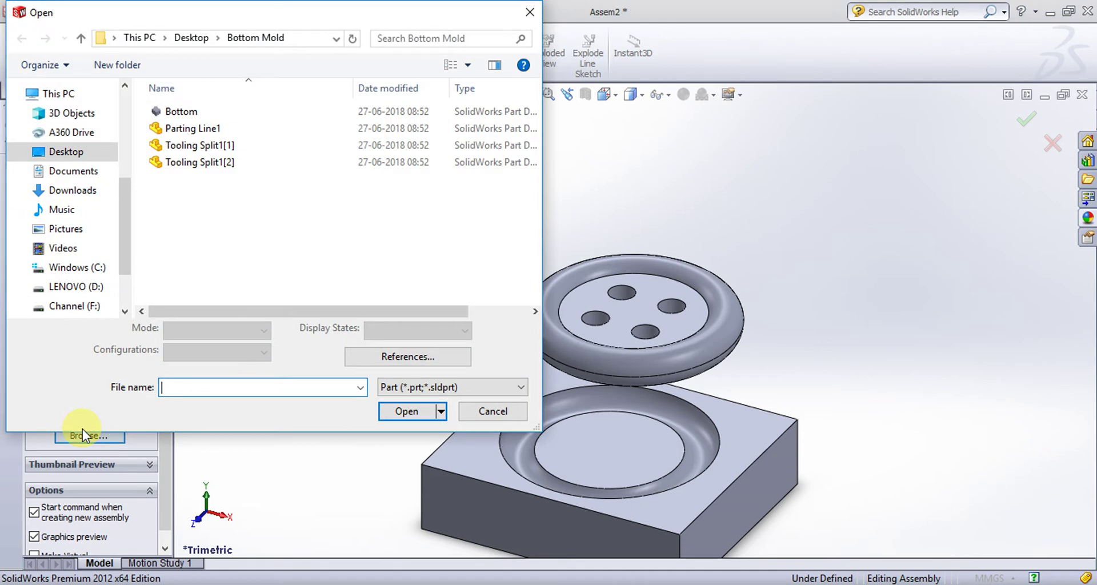
left_click(208, 161)
left_click(425, 410)
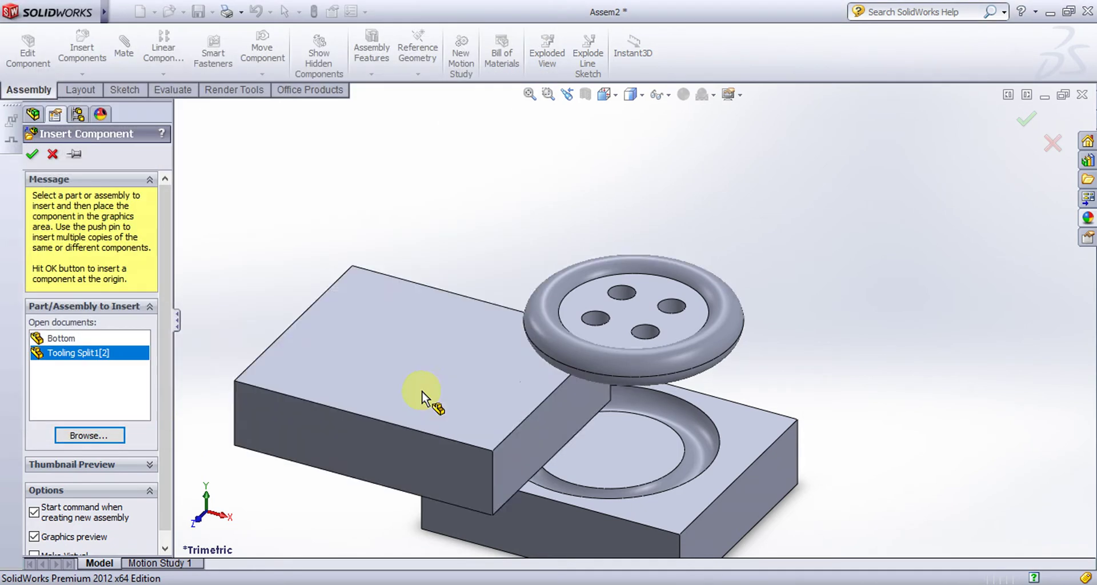
left_click(629, 135)
- Fit the assembly in view and open Edit Appearance from Render Tools
key("f")
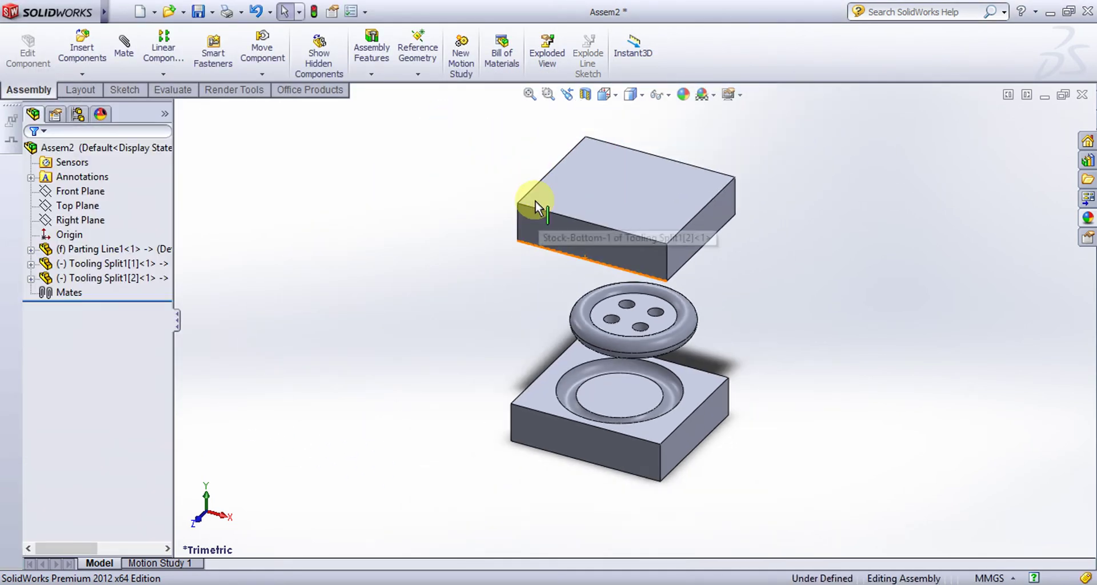
scroll(838, 362, "down", 10)
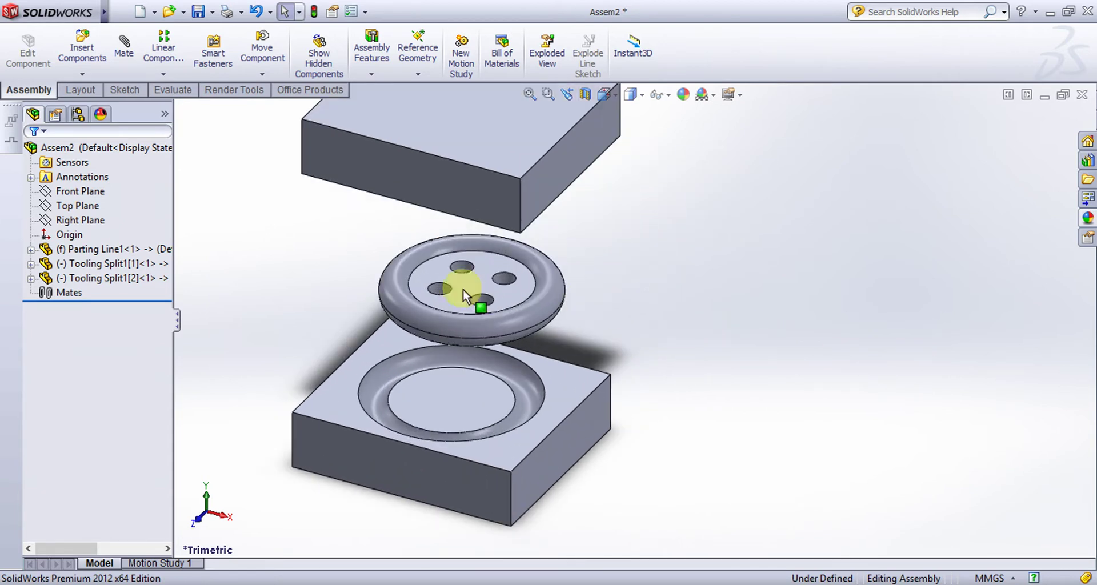
left_click(237, 90)
left_click(26, 52)
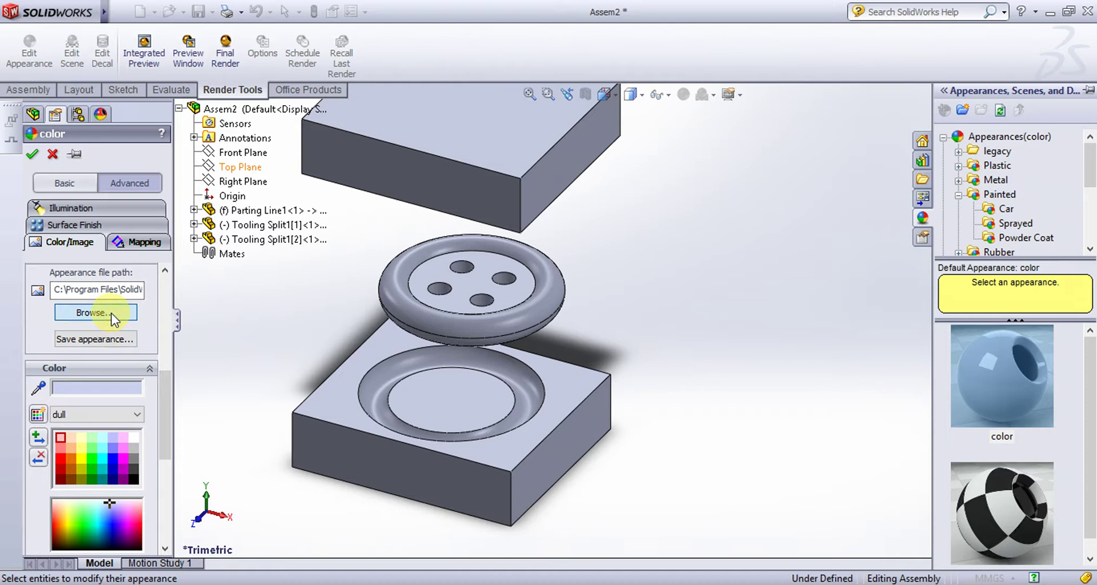
- Apply black spray paint.p2m from the painted > sprayed library to the button
left_click(112, 313)
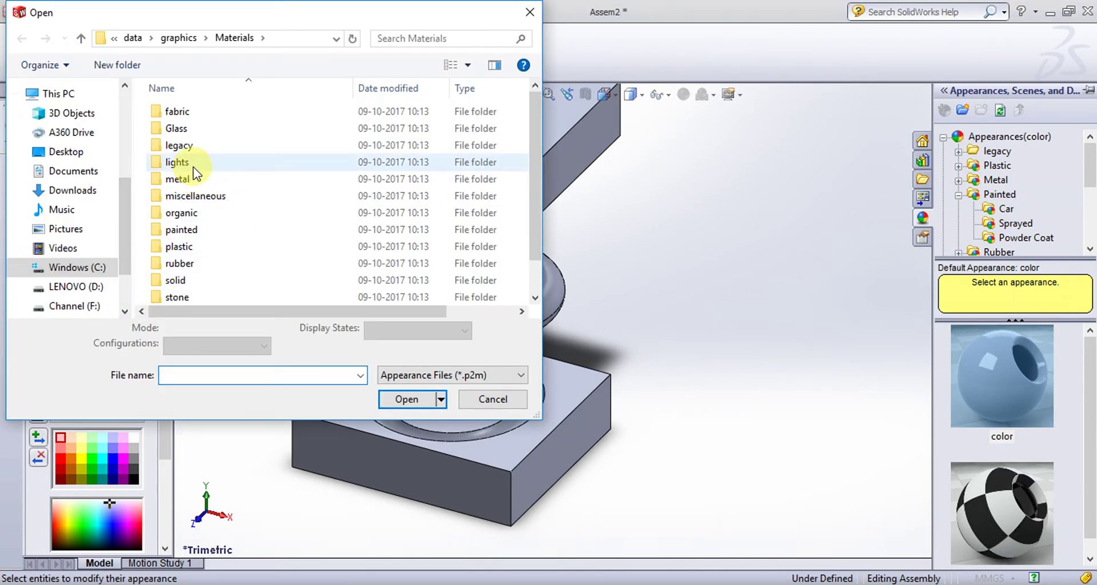
left_click(194, 233)
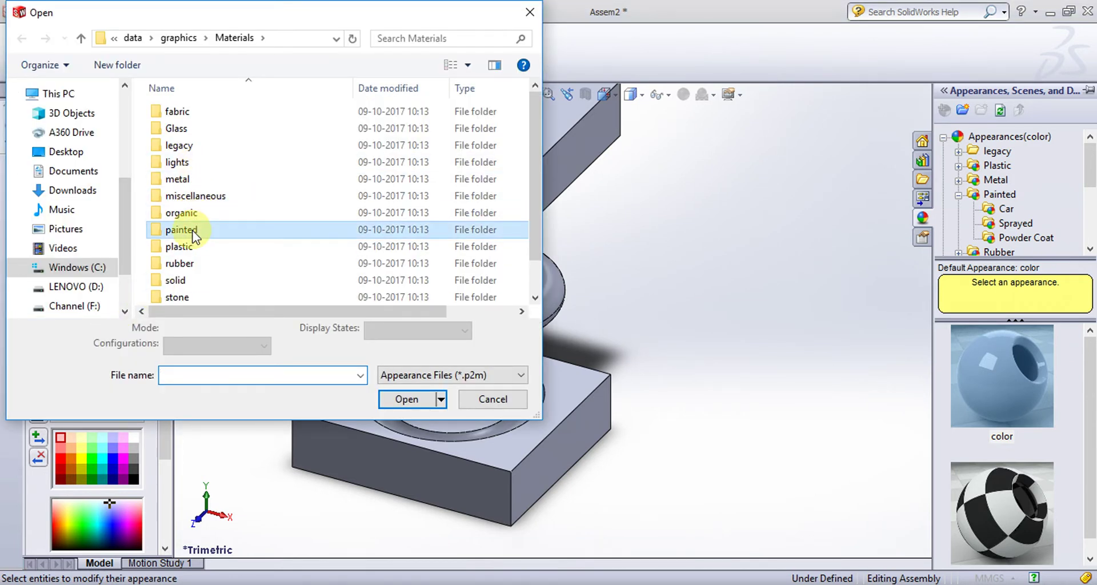
double_click(194, 233)
double_click(187, 116)
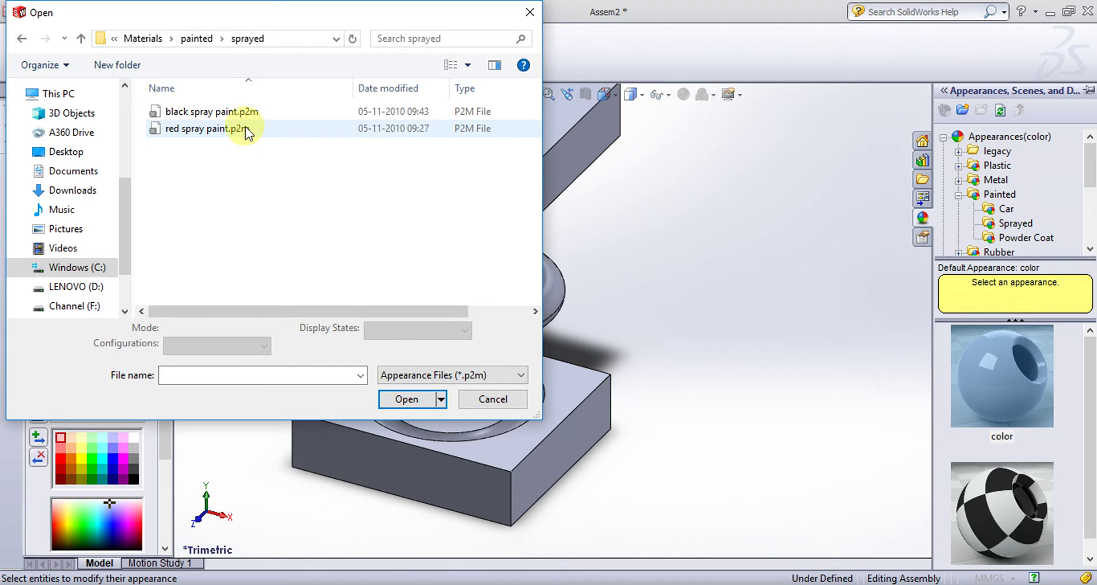
left_click_drag(235, 113, 617, 287)
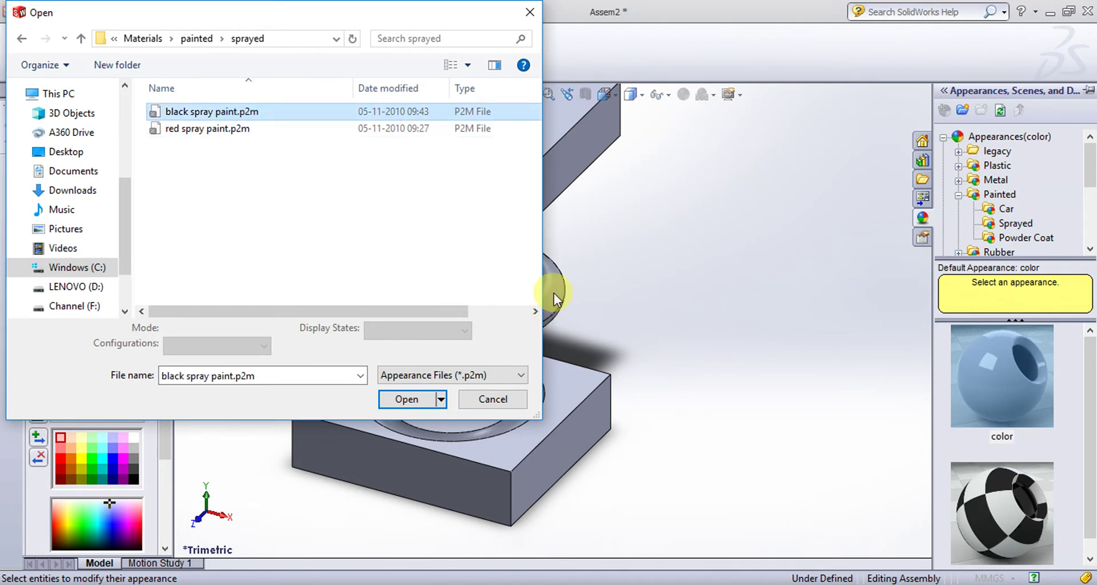
left_click(405, 399)
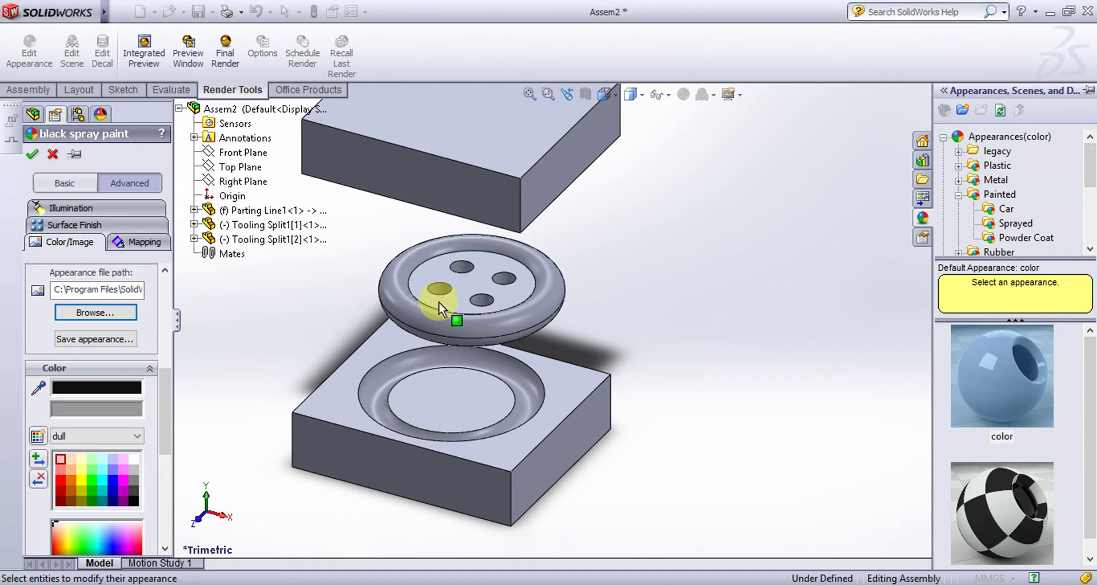
left_click(437, 328)
scroll(154, 362, "down", 3)
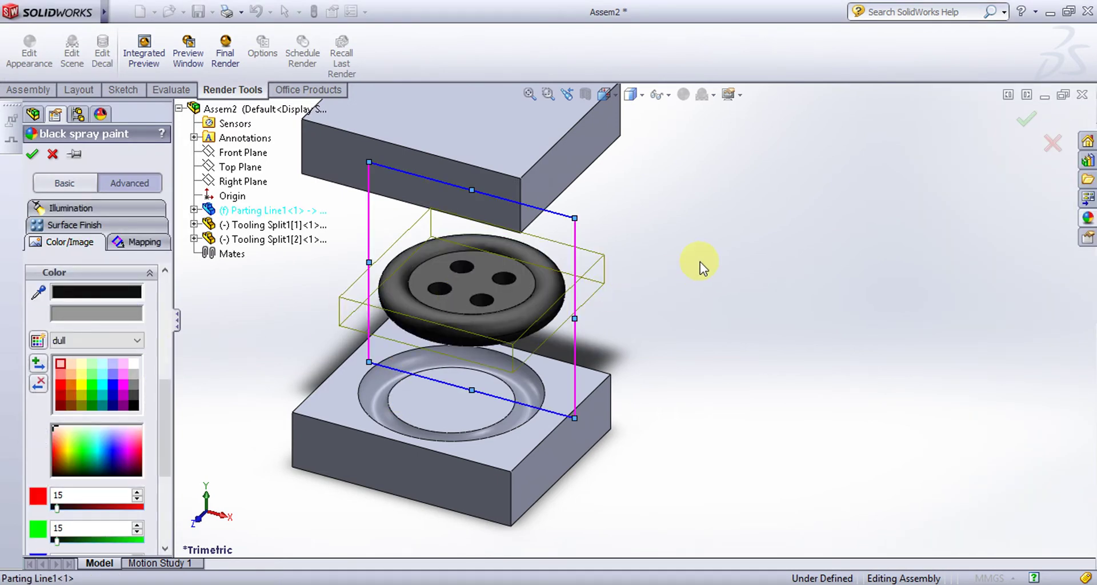
scroll(94, 356, "down", 3)
scroll(98, 338, "up", 6)
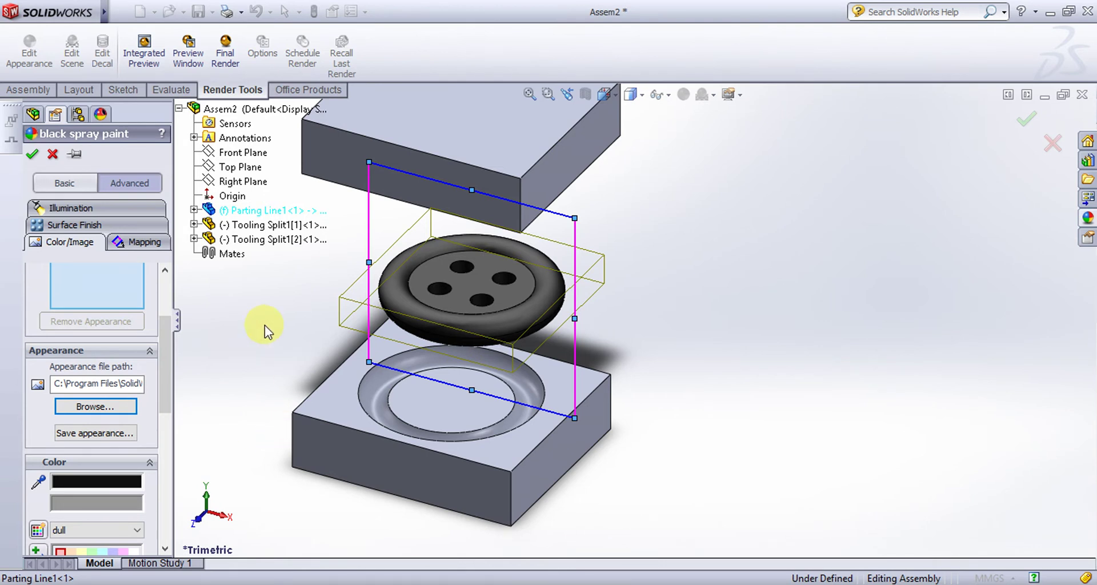
left_click(32, 154)
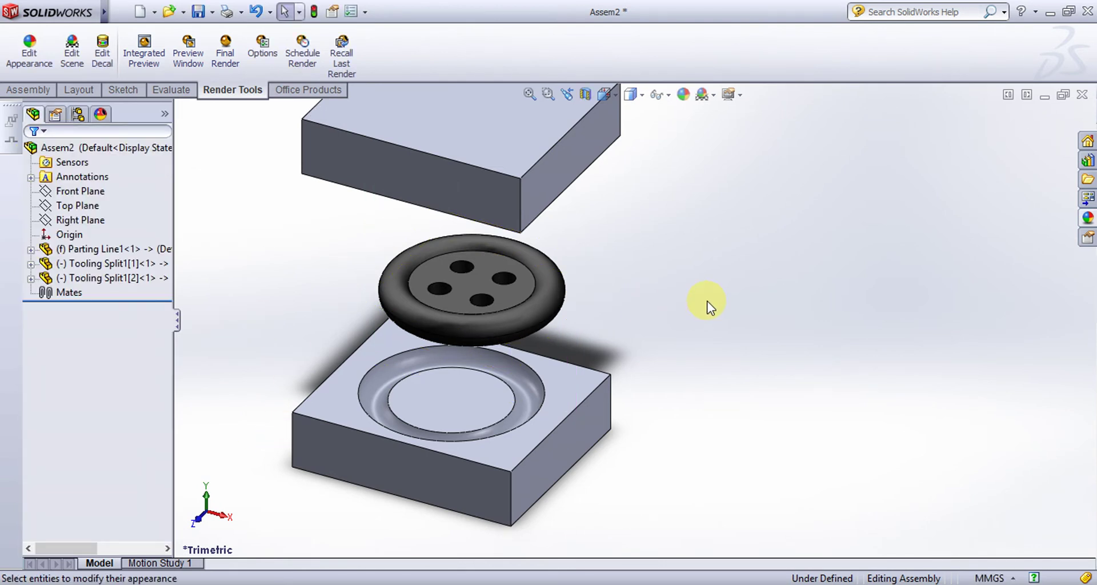
- Pick the upper block for a new appearance and browse to the painted > car library
left_click(27, 56)
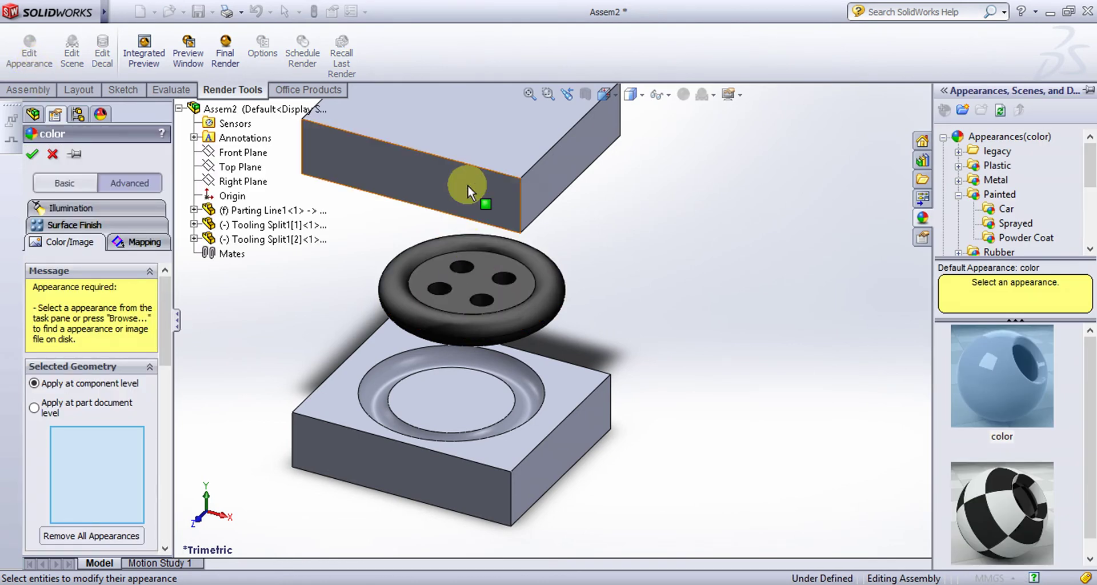
left_click(465, 164)
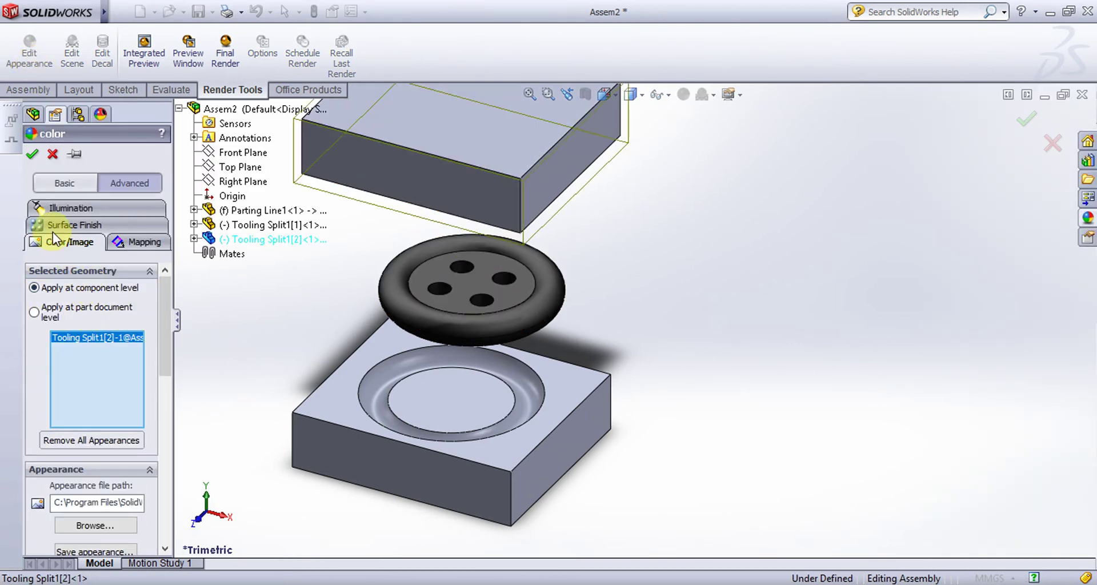
left_click(100, 524)
double_click(195, 247)
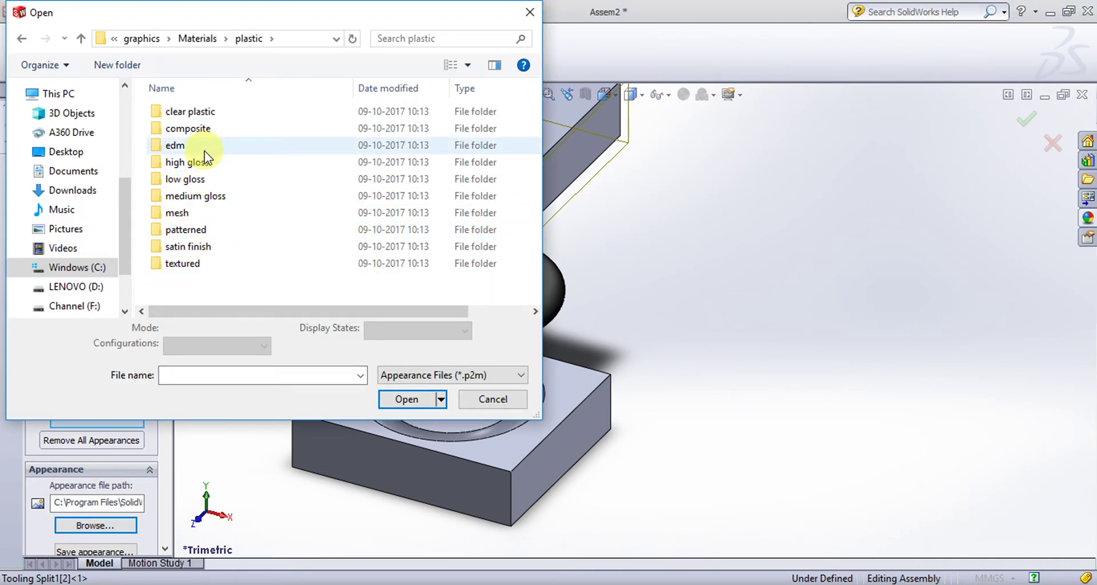
double_click(211, 111)
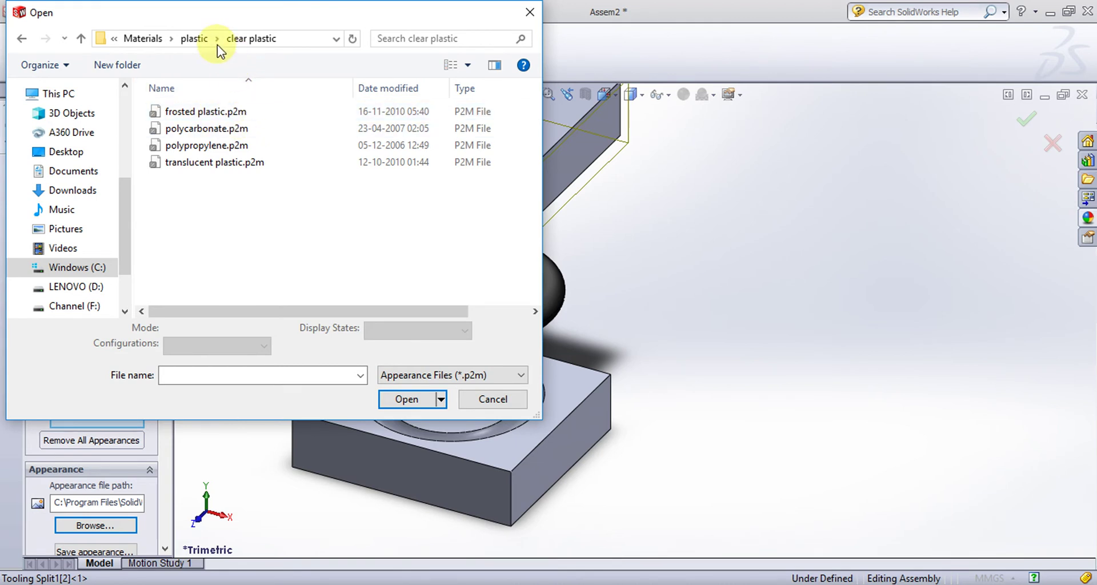
left_click(199, 37)
left_click(167, 38)
left_click(198, 38)
left_click(198, 39)
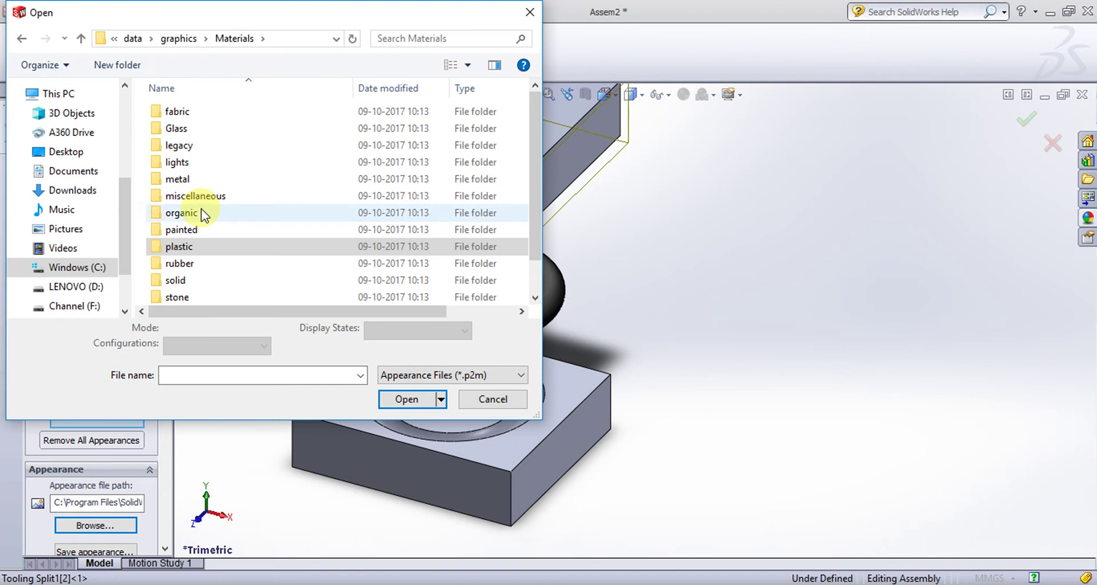
left_click(191, 230)
double_click(191, 229)
double_click(199, 130)
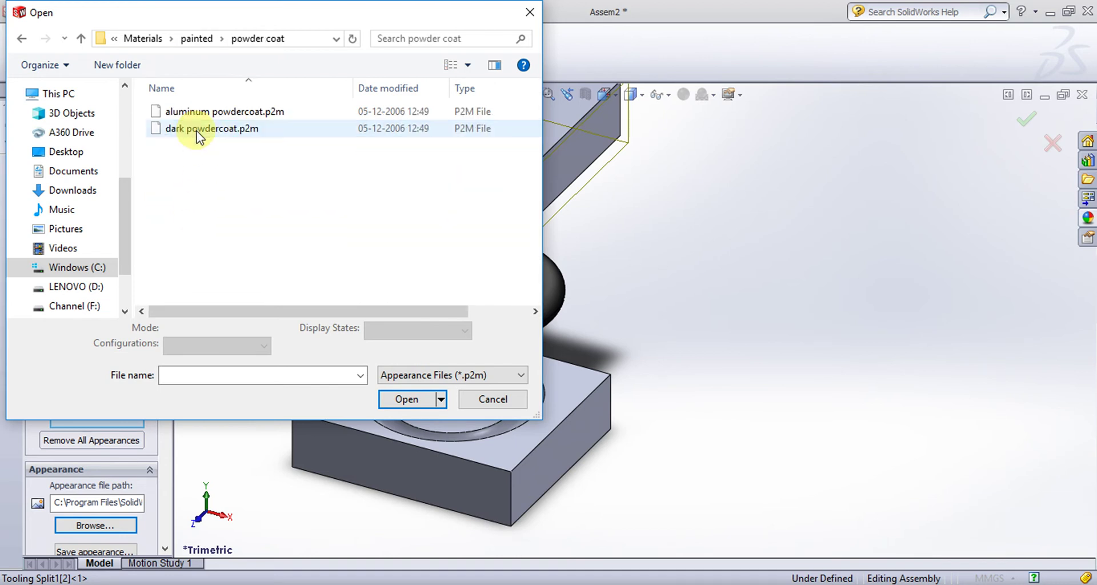
left_click(200, 39)
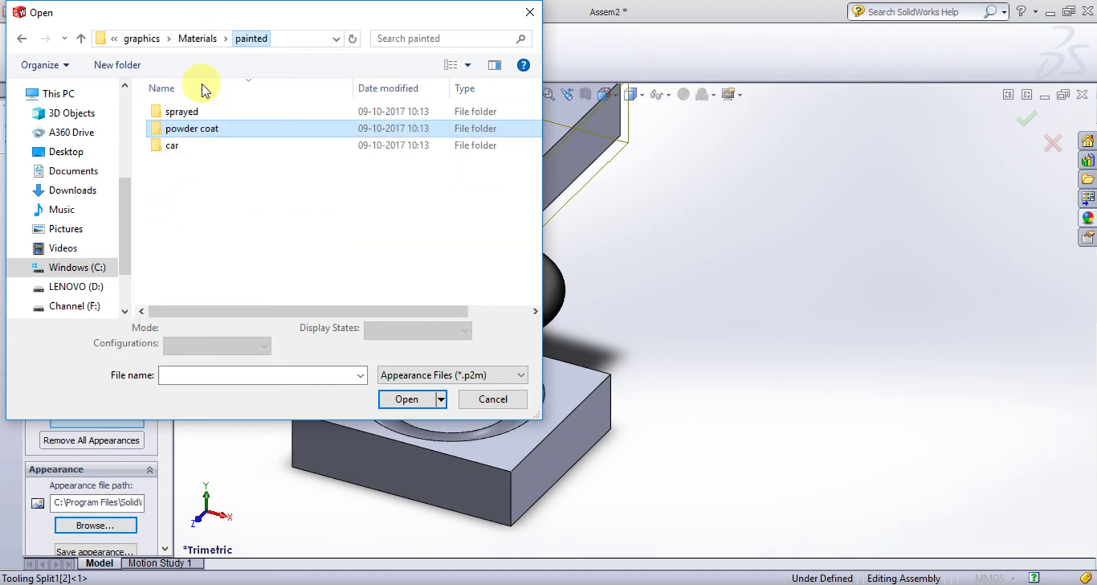
double_click(169, 151)
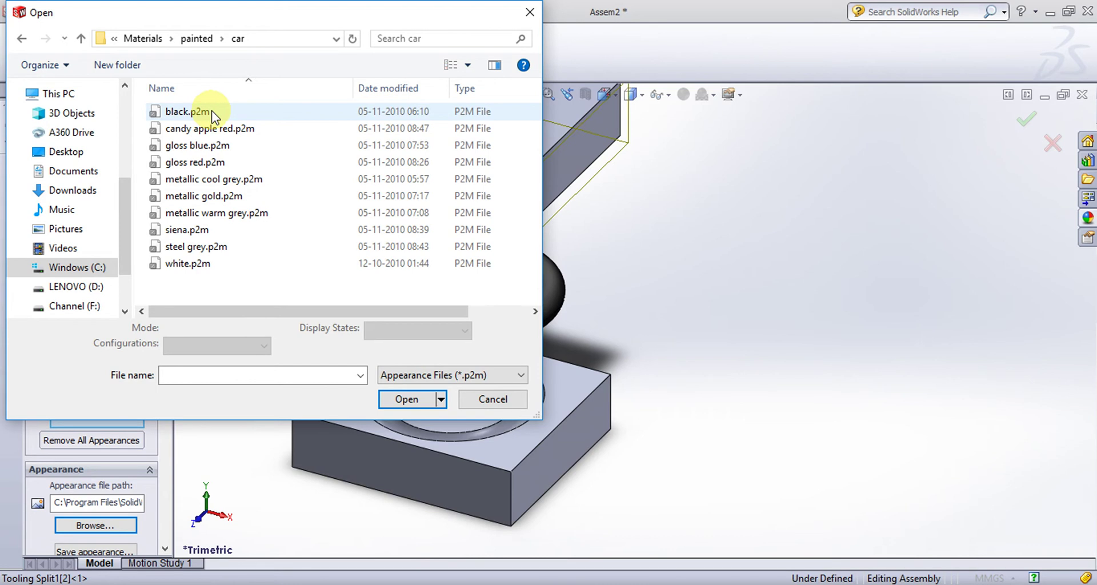
- Apply candy apple red.p2m to both the upper and lower mold blocks
left_click(213, 130)
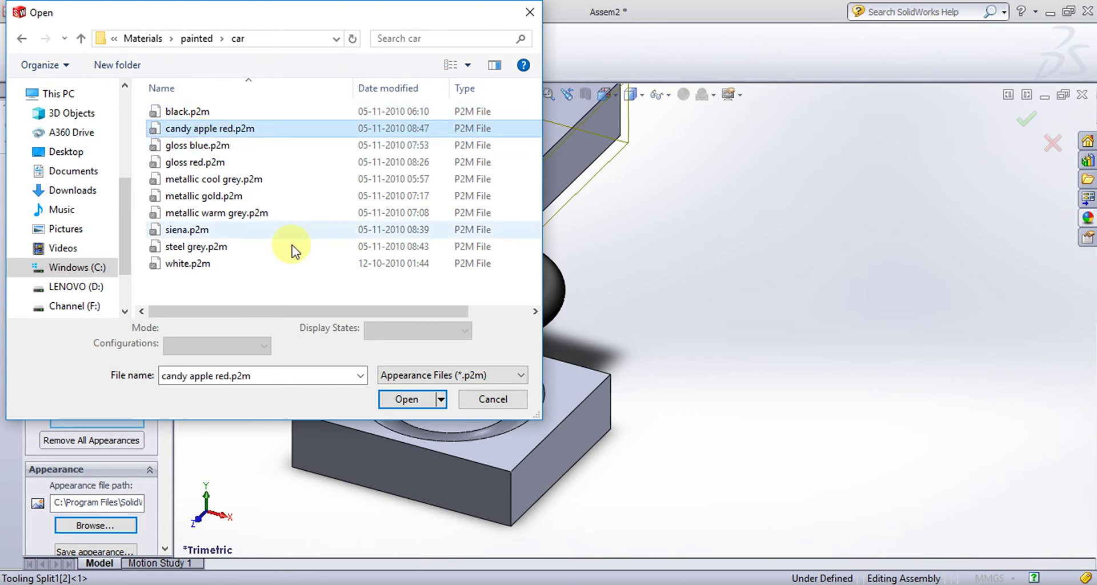
left_click(412, 394)
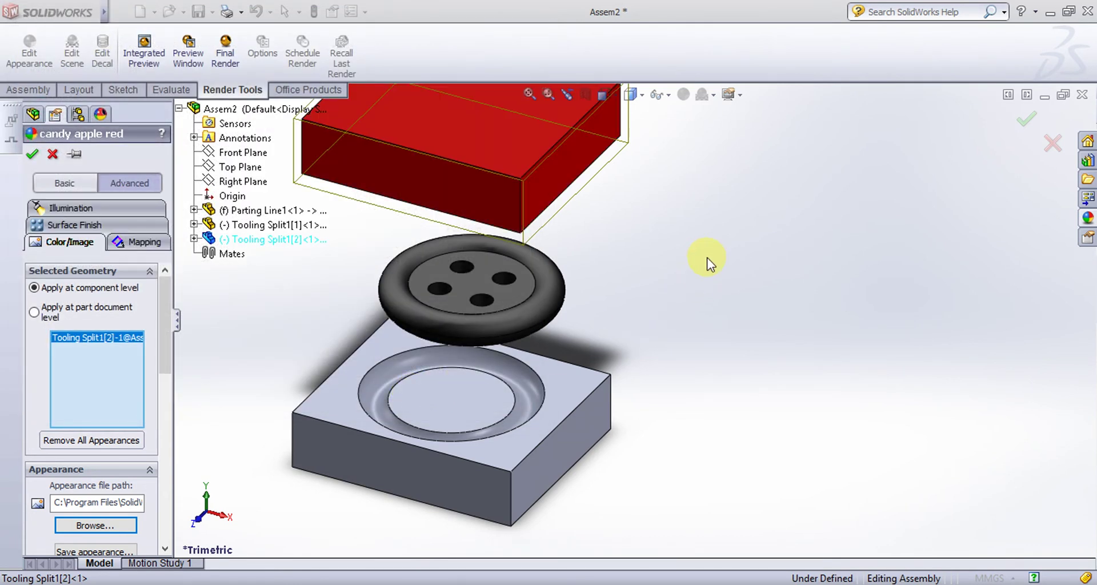
left_click(379, 462)
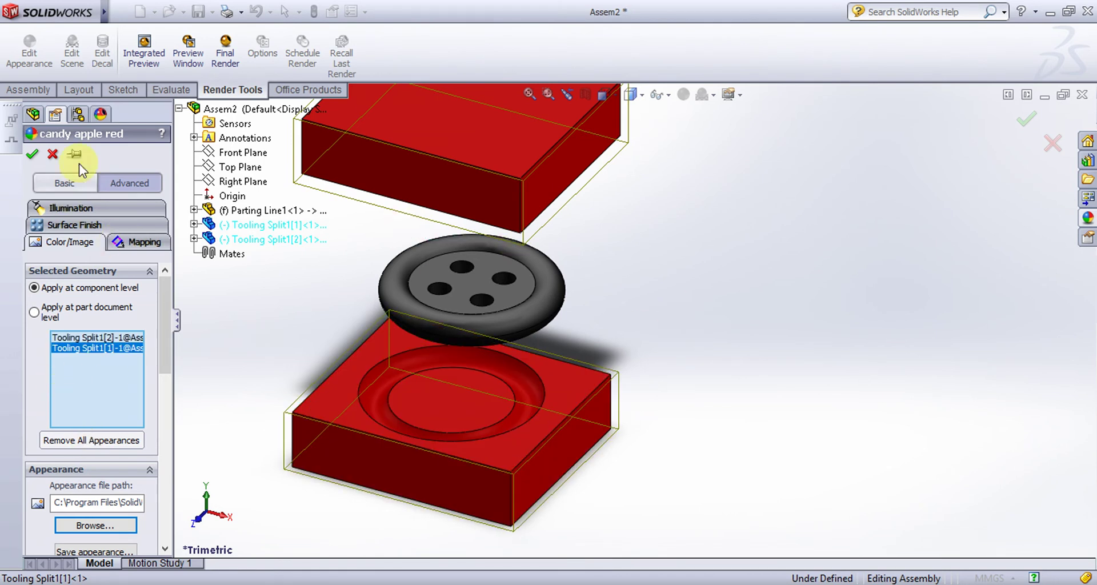
left_click(32, 155)
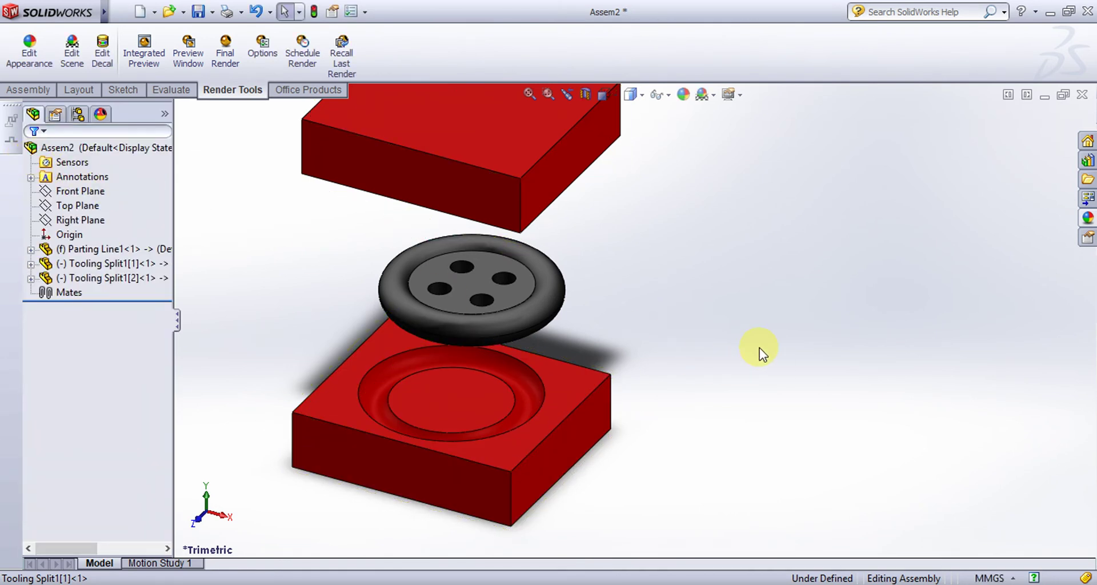
left_click(23, 93)
middle_click_drag(367, 183, 291, 69)
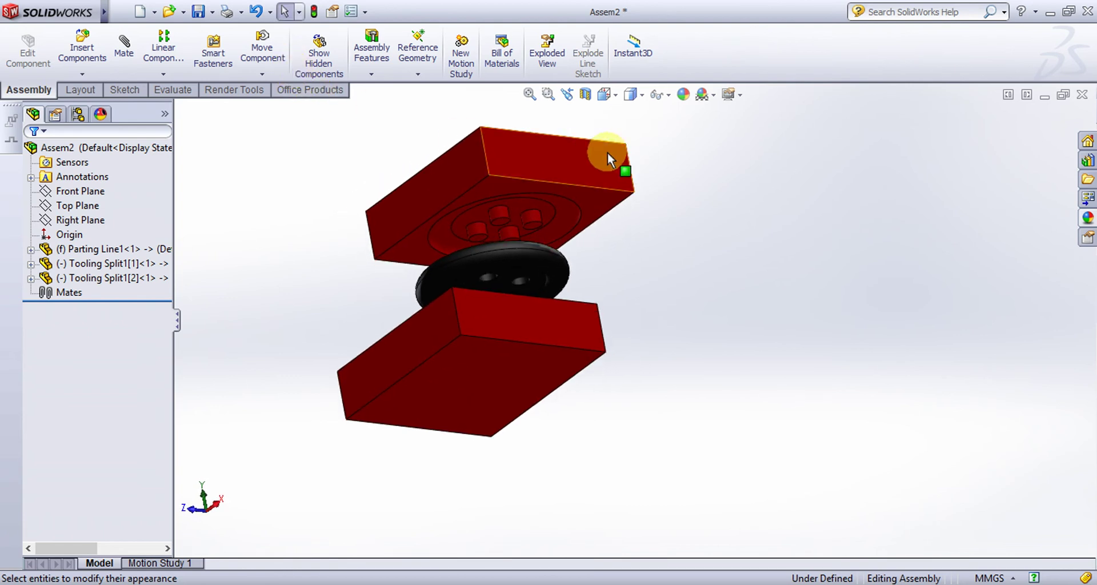
- Mate the upper block's circular edge coincident with the button's parting-line edge
scroll(588, 165, "down", 3)
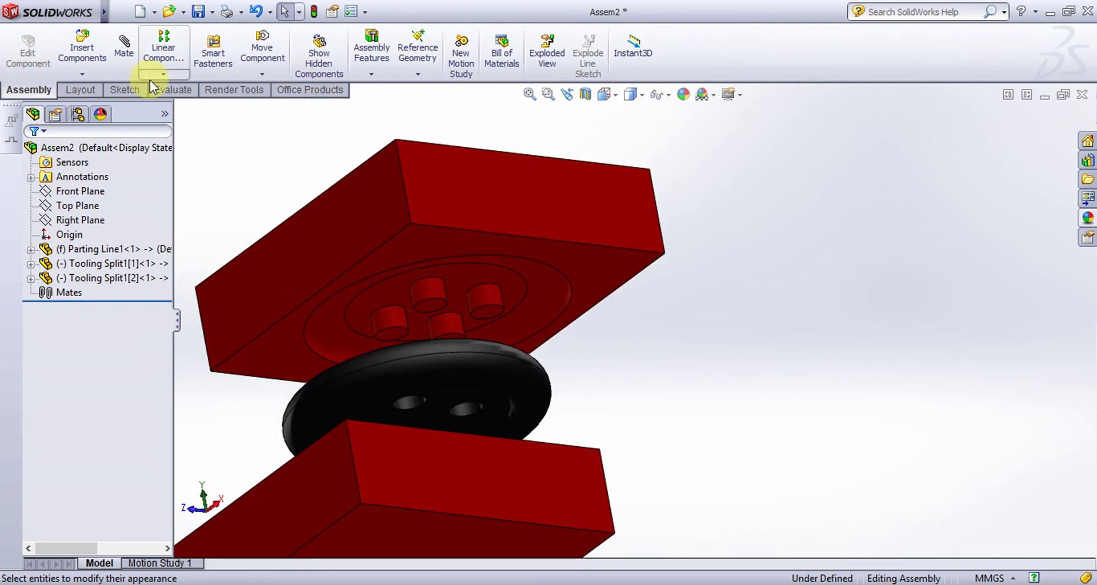
left_click(567, 279)
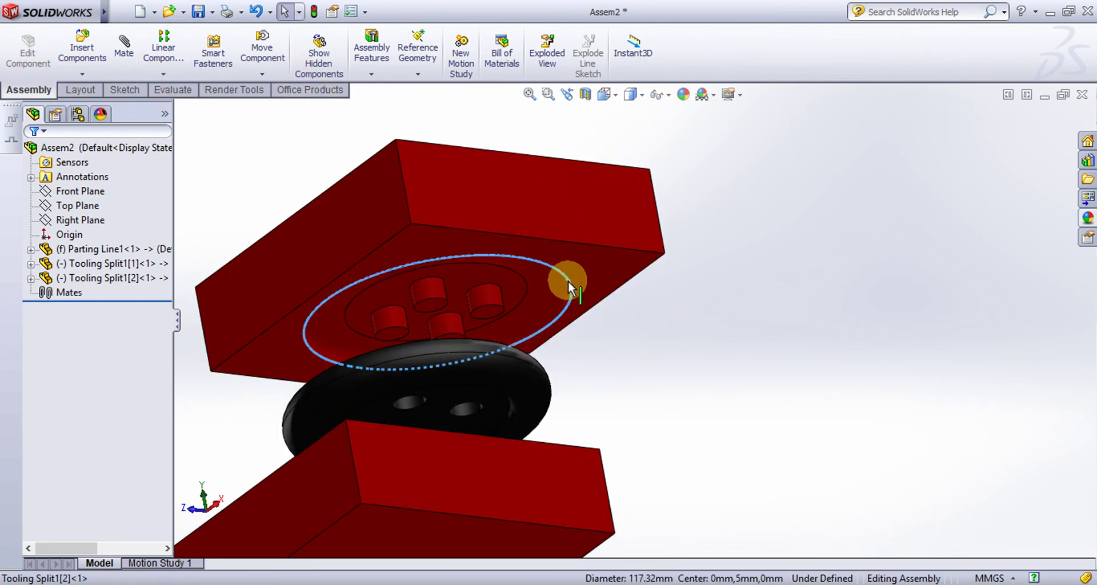
left_click(123, 48)
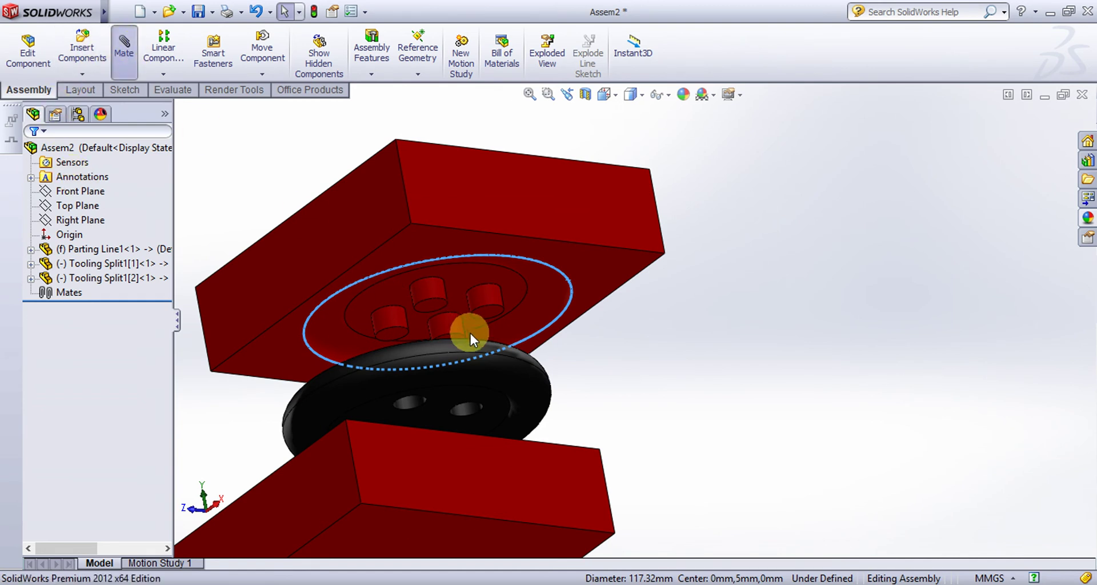
left_click(642, 303)
middle_click_drag(465, 208, 477, 388)
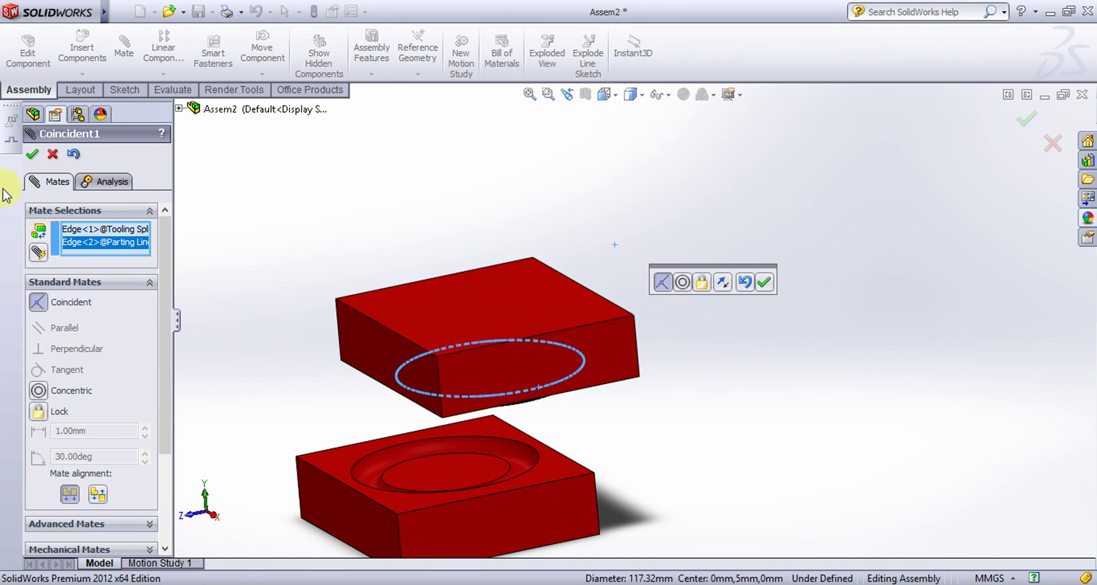
left_click(33, 155)
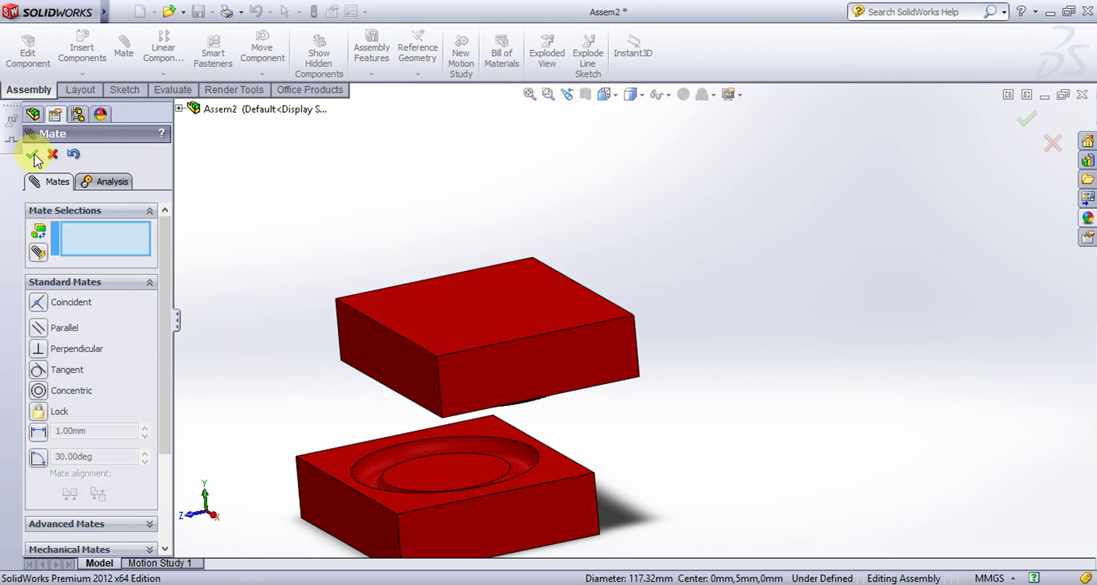
- Add a second coincident mate between the lower and upper blocks' cavity edges
left_click(526, 471)
middle_click_drag(666, 404, 595, 359)
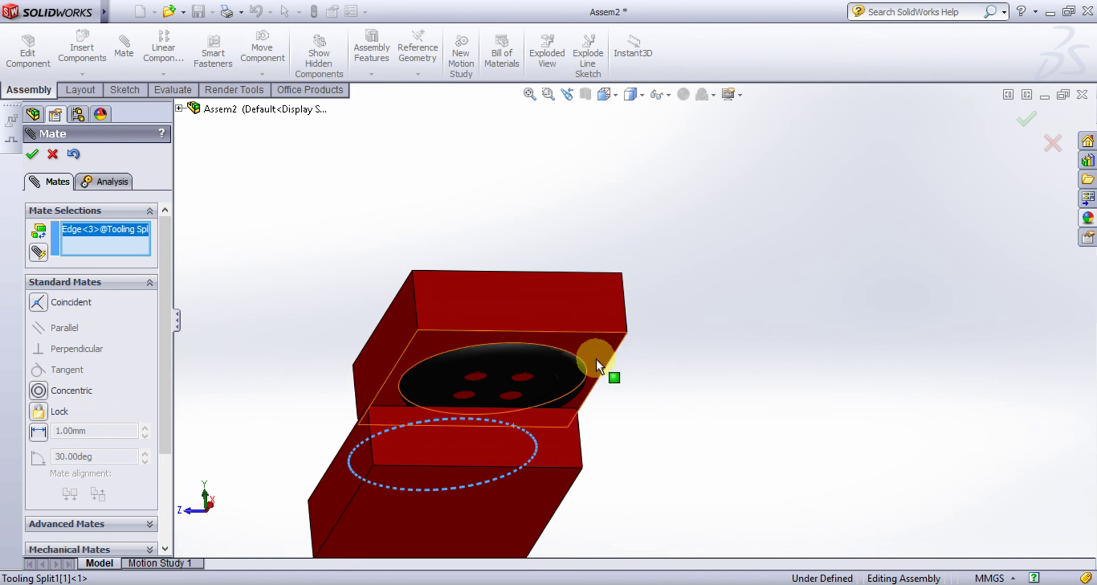
left_click(572, 355)
middle_click_drag(574, 364, 577, 297)
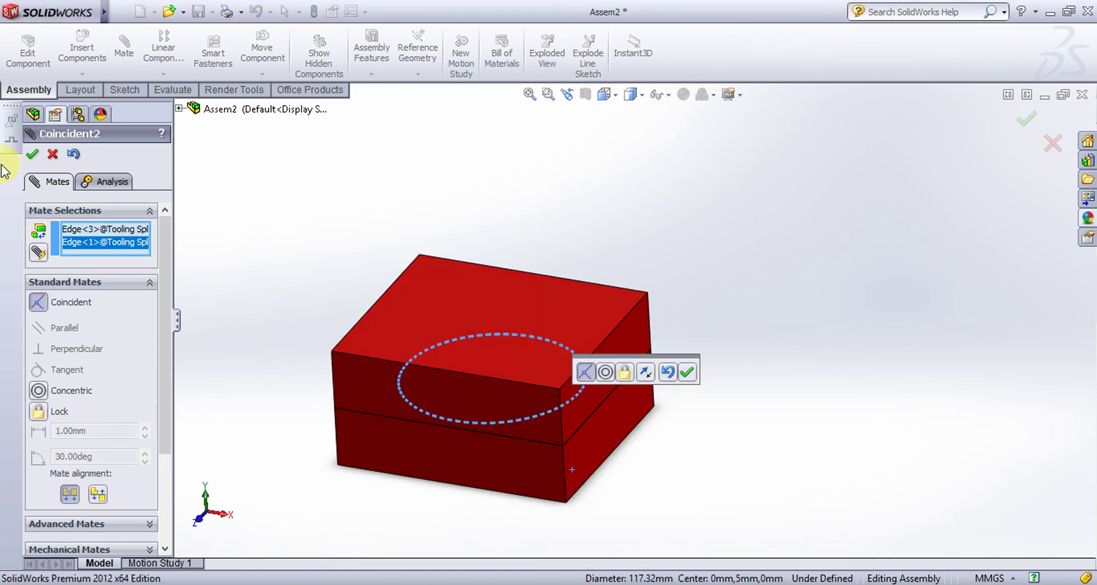
left_click(32, 153)
middle_click_drag(392, 221, 408, 233)
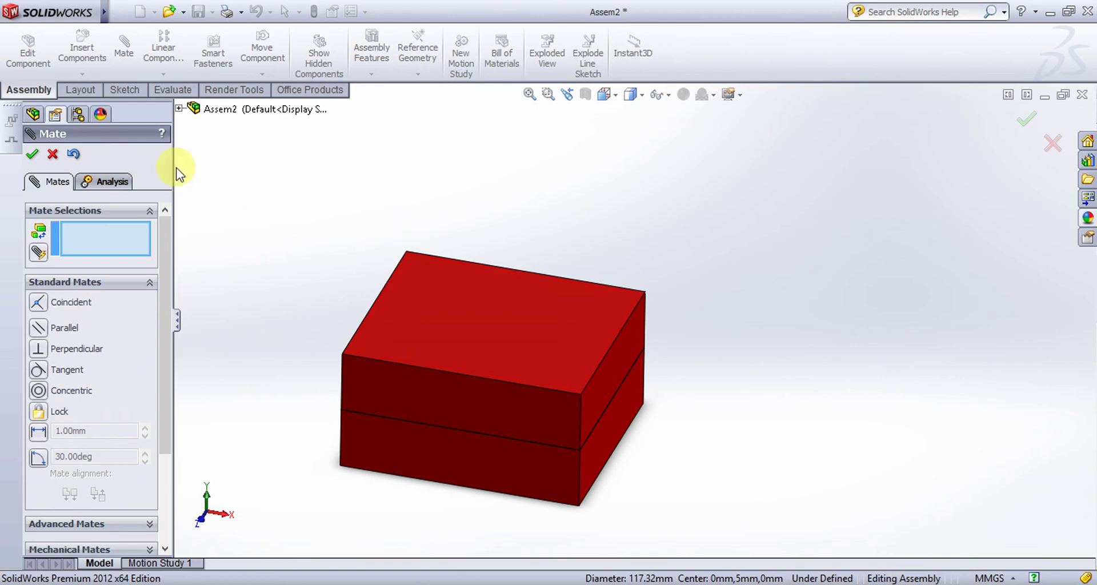
left_click(32, 154)
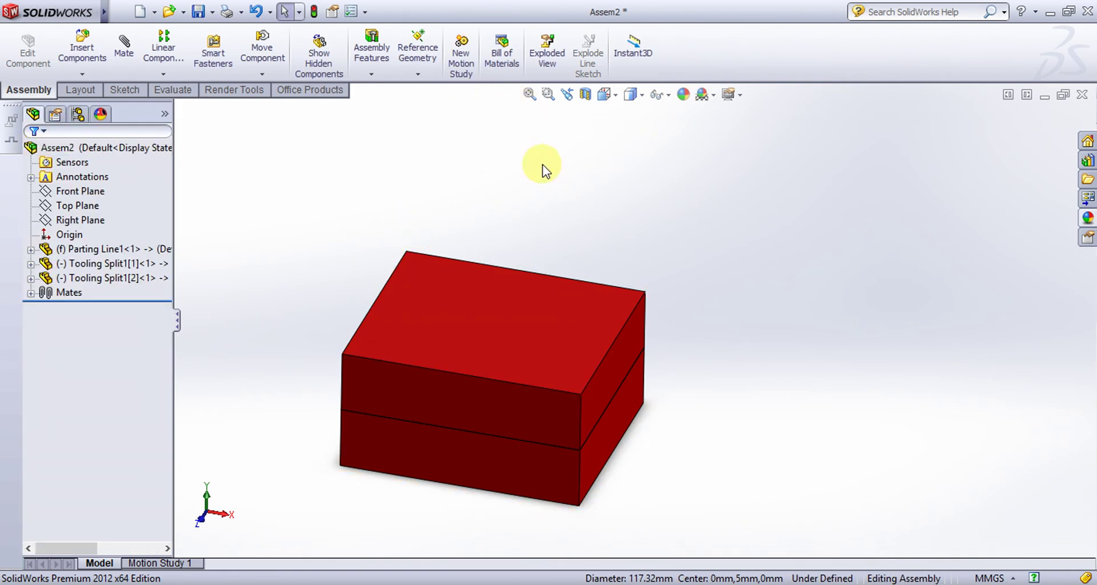
- Start an exploded view with the Parting Line1 component selected, then close it
left_click(547, 50)
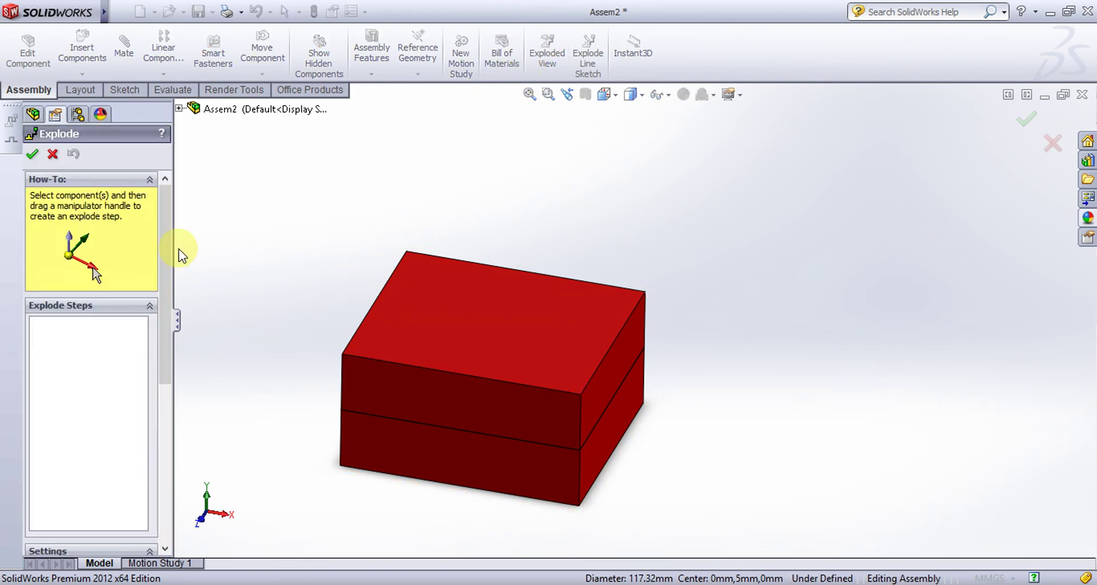
left_click(224, 111)
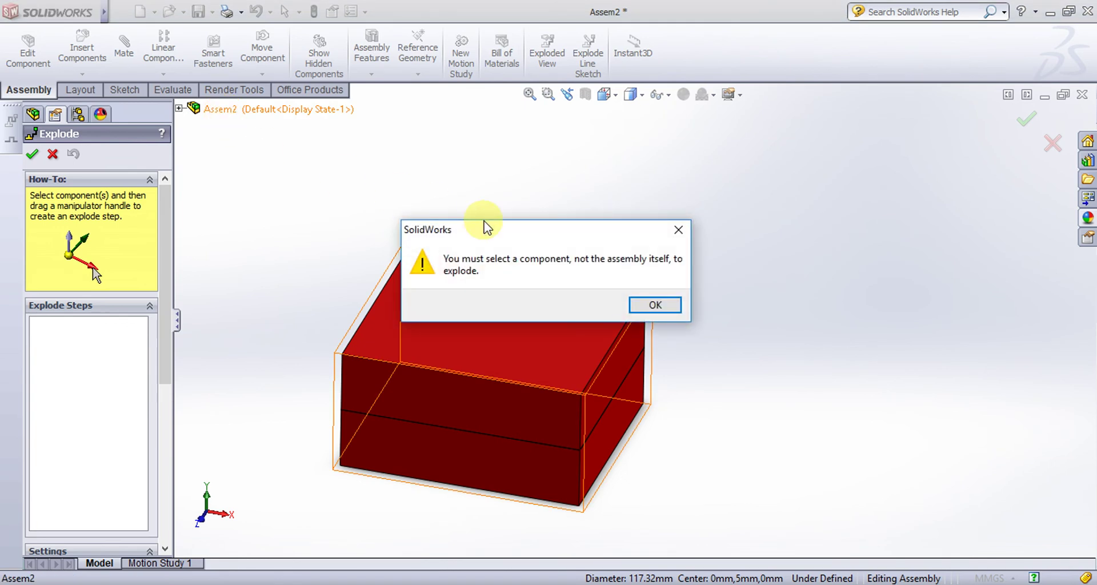
left_click(655, 304)
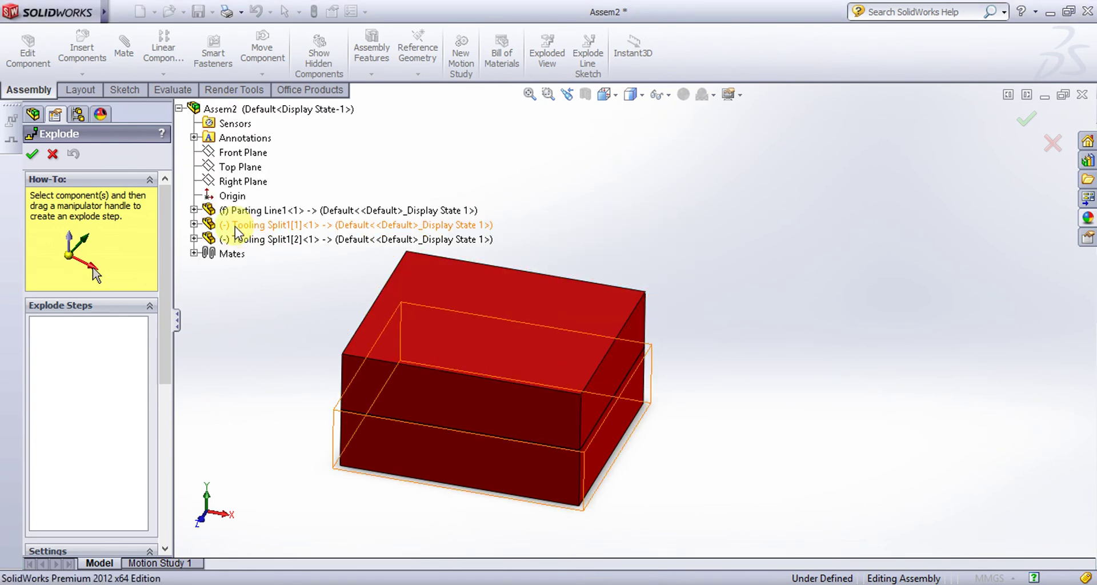
left_click(255, 210)
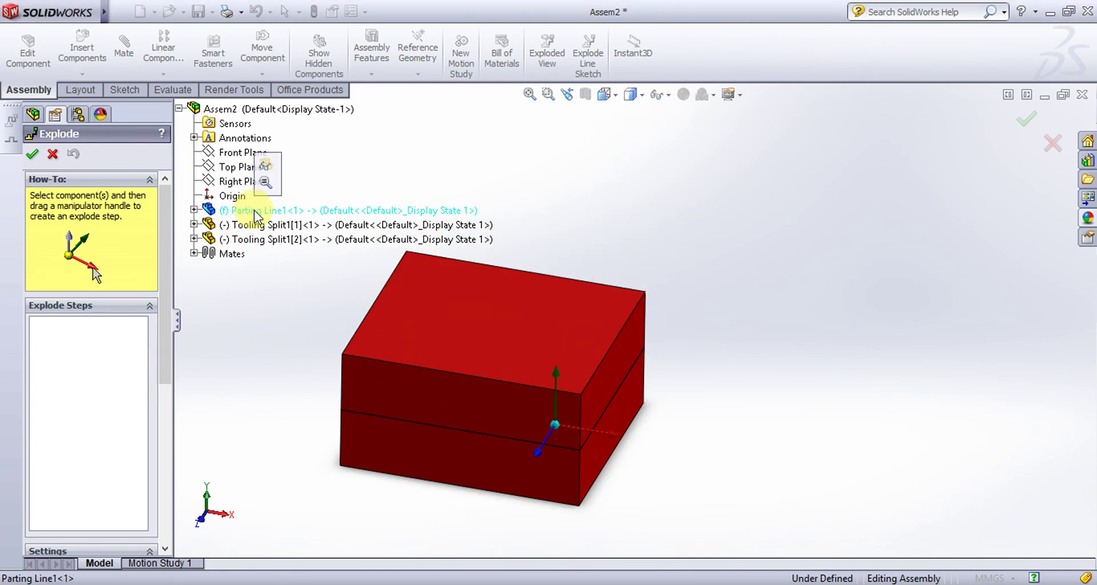
left_click(33, 155)
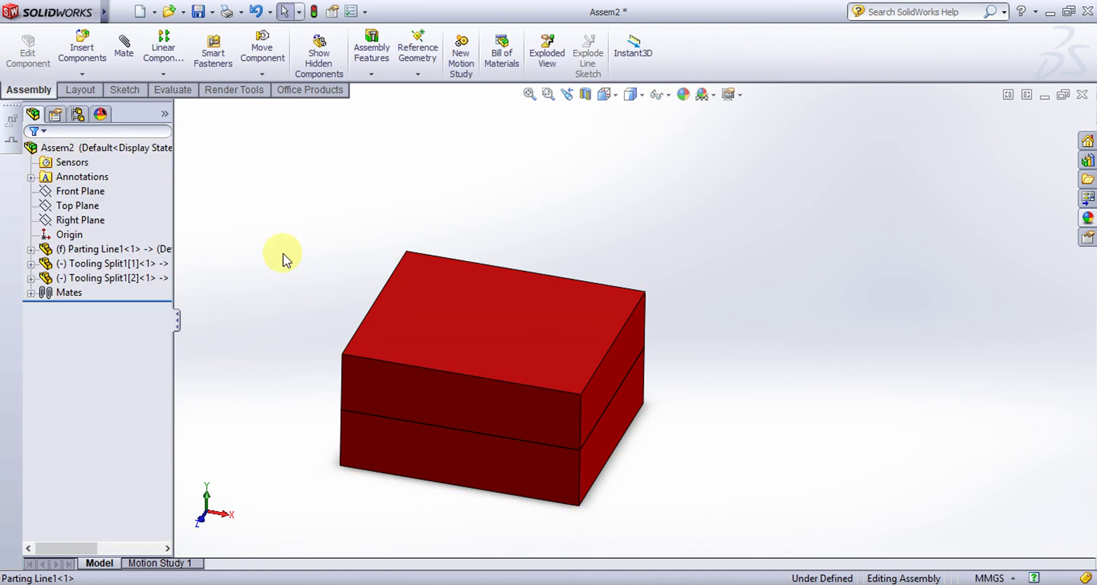
- Explode the upper block upward and the lower block downward away from the button
left_click(539, 60)
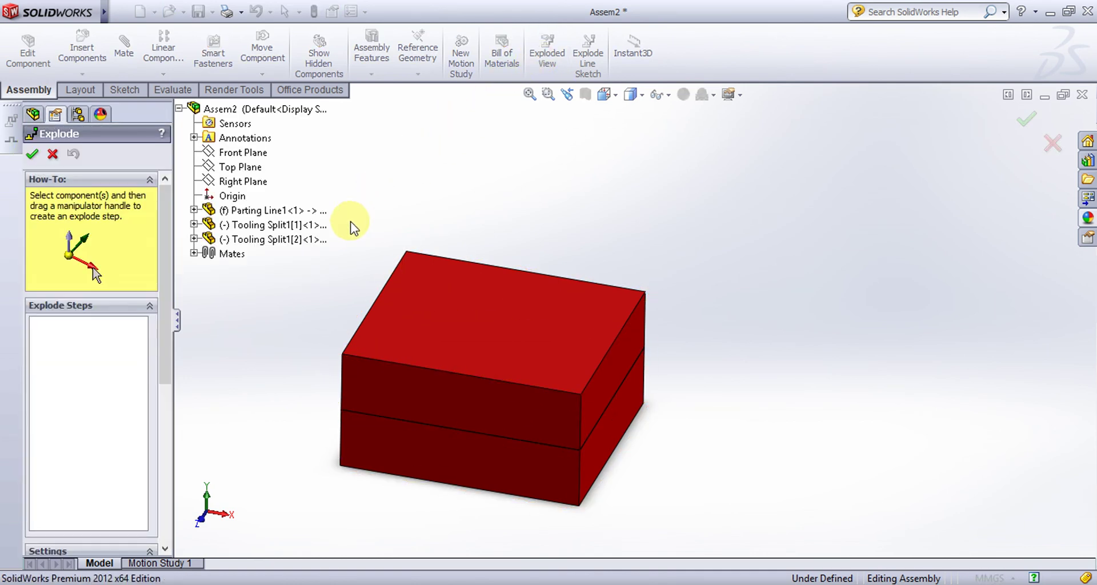
left_click(489, 273)
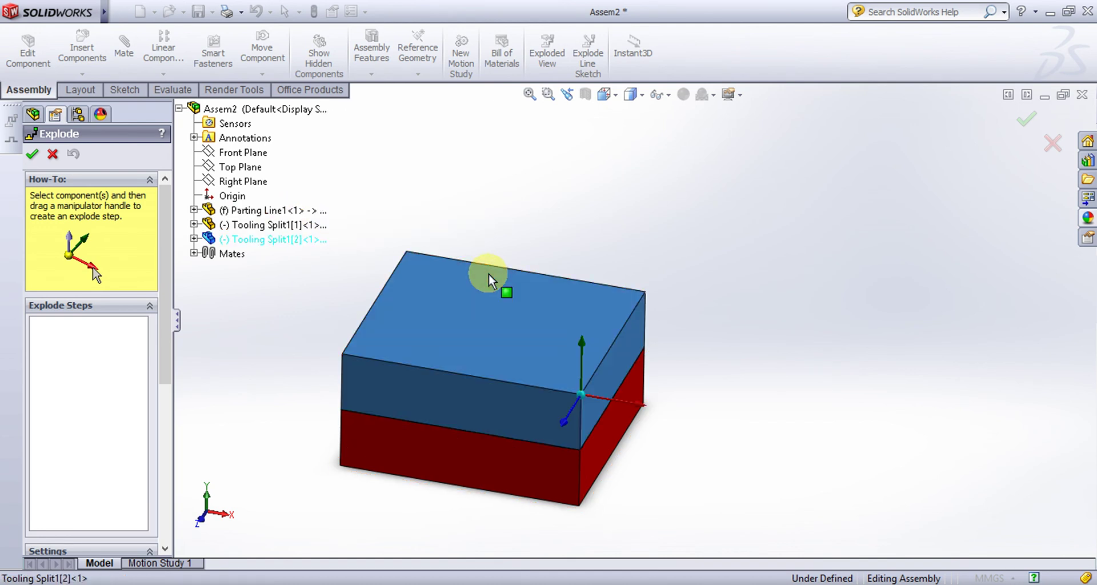
left_click_drag(581, 344, 578, 240)
left_click(543, 461)
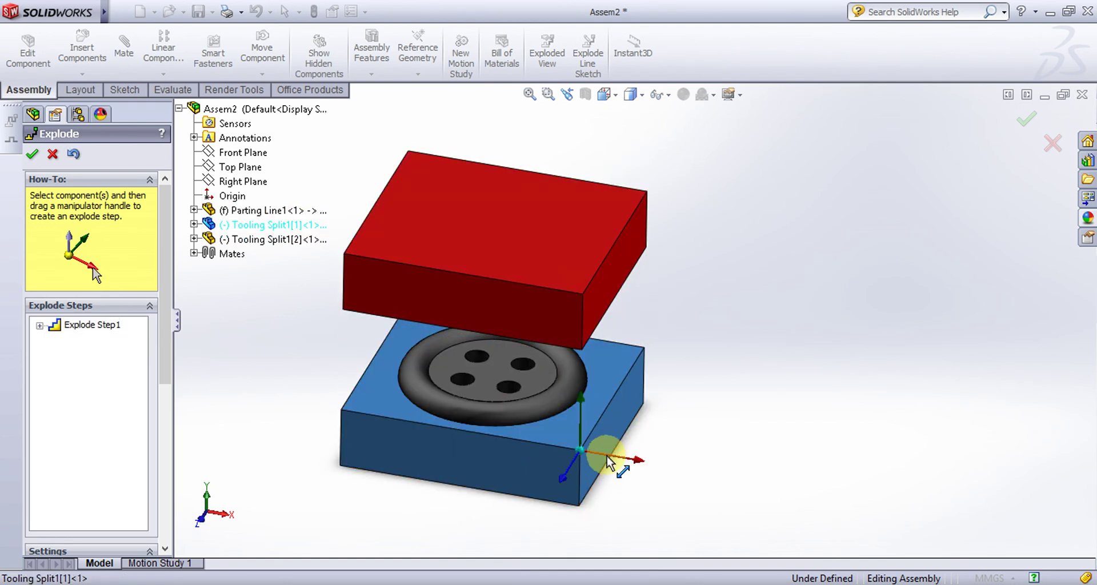
left_click_drag(581, 408, 618, 496)
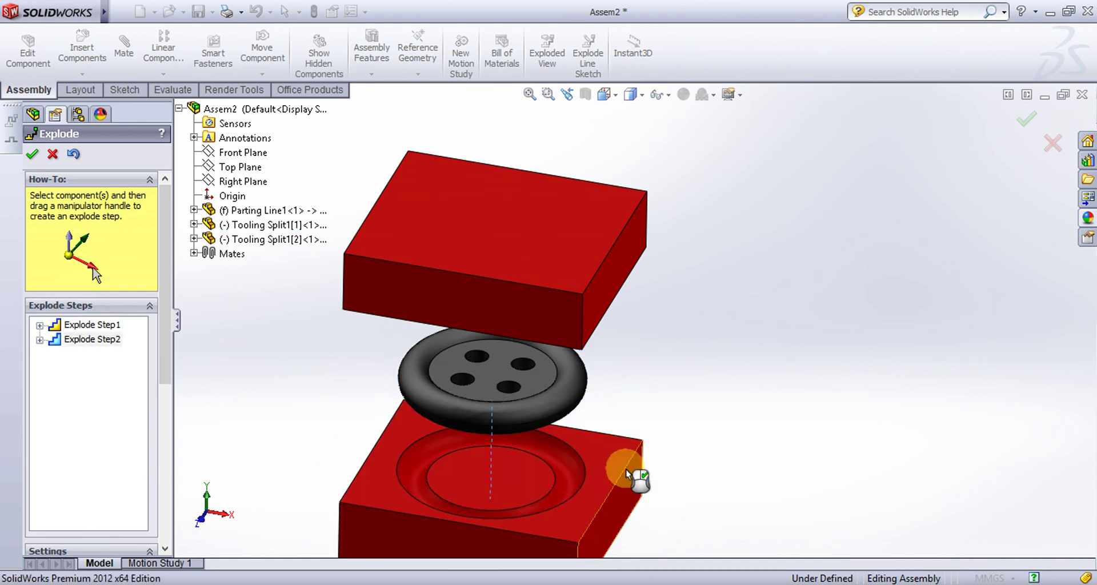
left_click(32, 159)
middle_click_drag(257, 298, 217, 191)
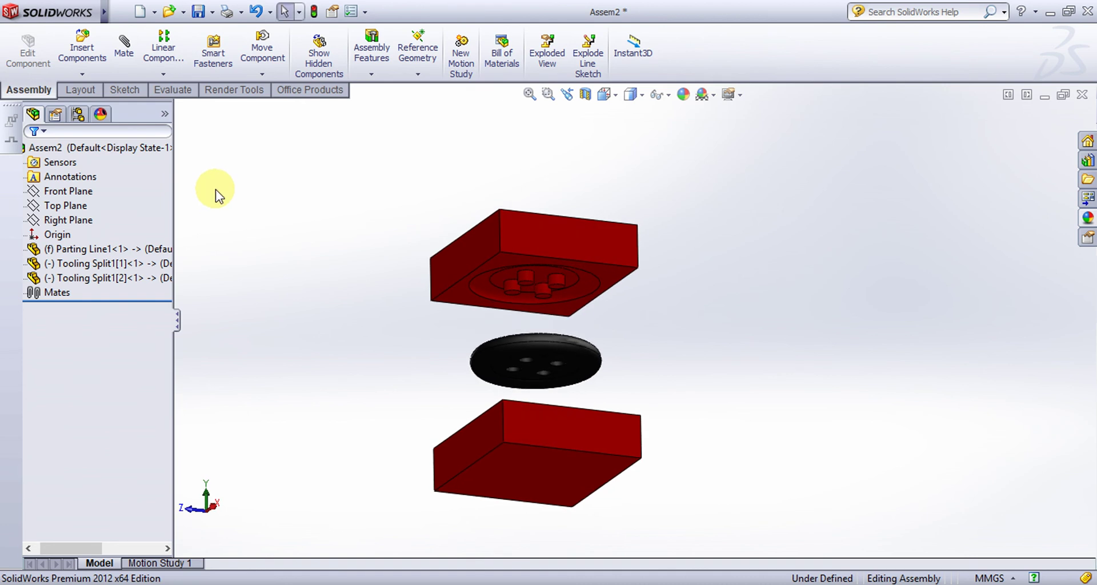